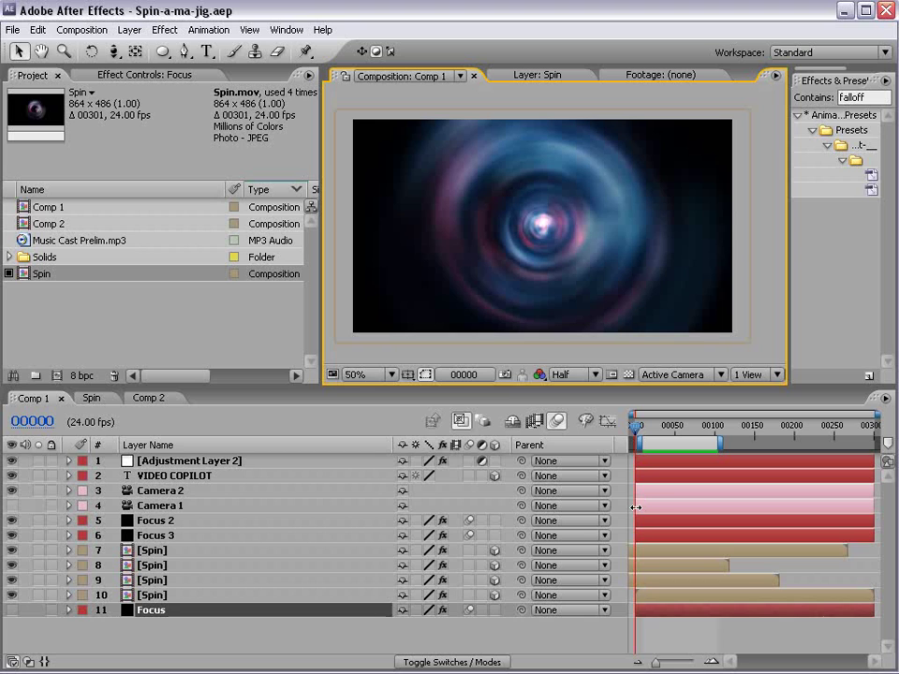
Move Comp 1 to frame 45 and bring up the Video Copilot products page in Firefox.
click(651, 633)
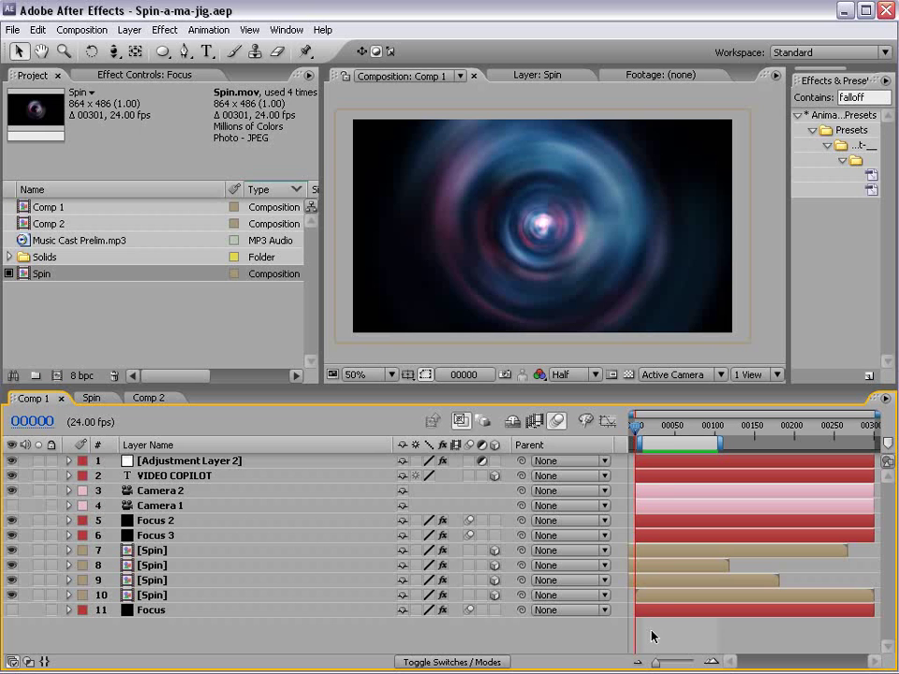
click(669, 426)
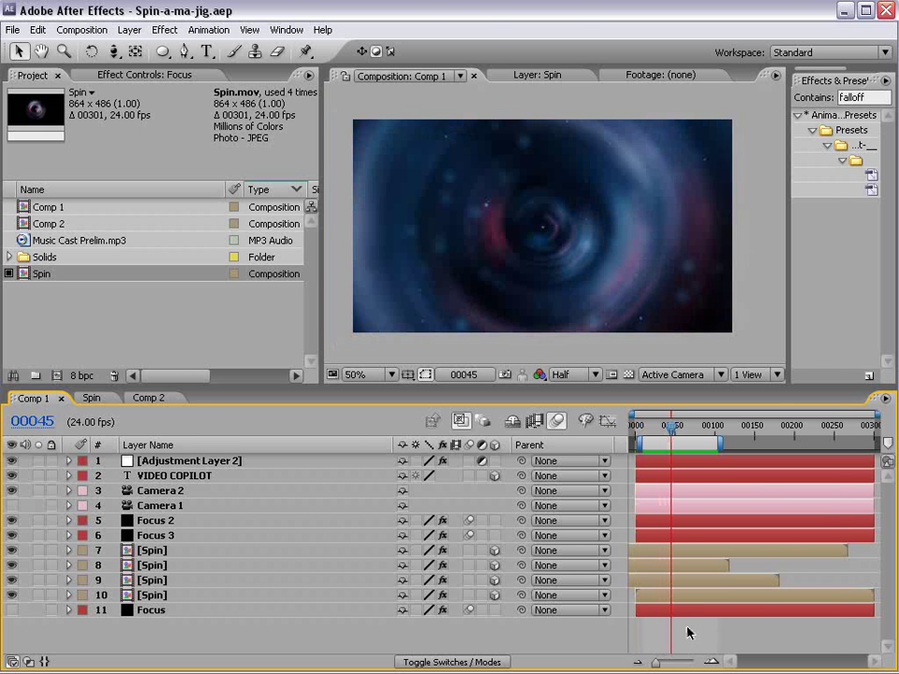
key(alt+Tab)
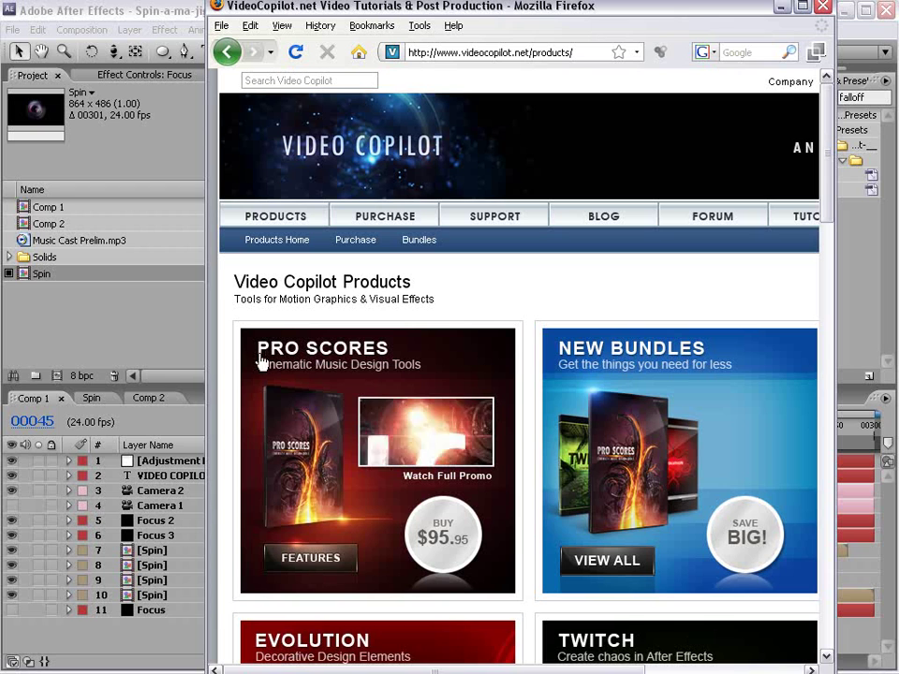
Open the Pro Scores product page, pause and seek its promo video, then return to After Effects.
click(305, 562)
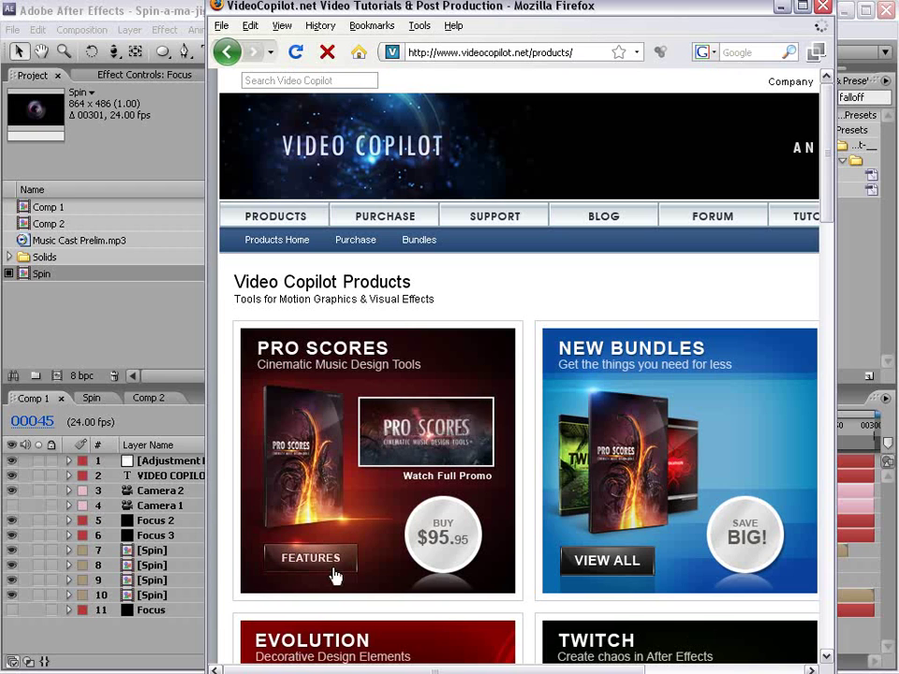
scroll(301, 455, down, 4)
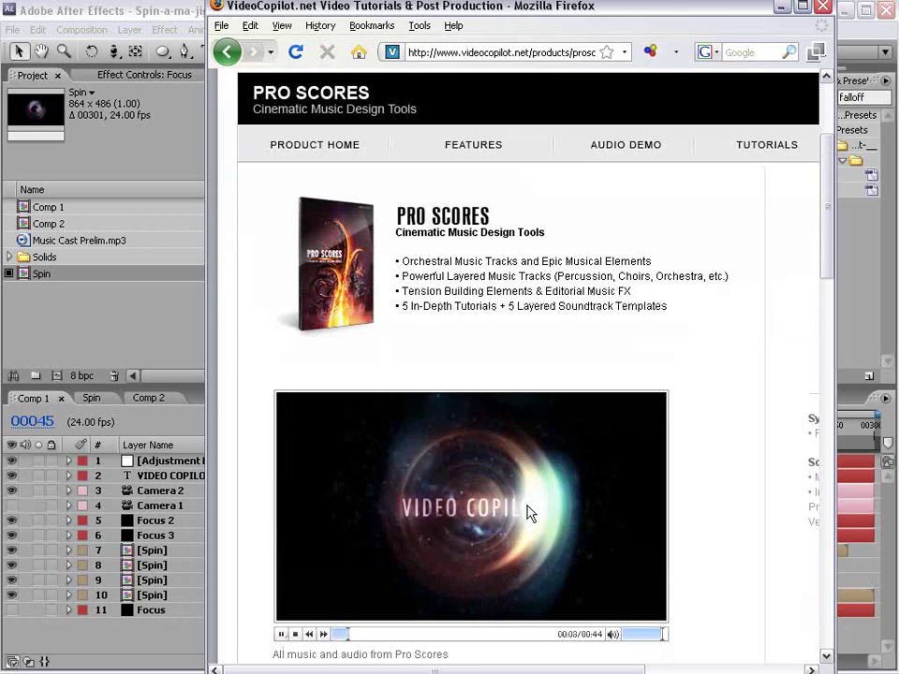
click(281, 635)
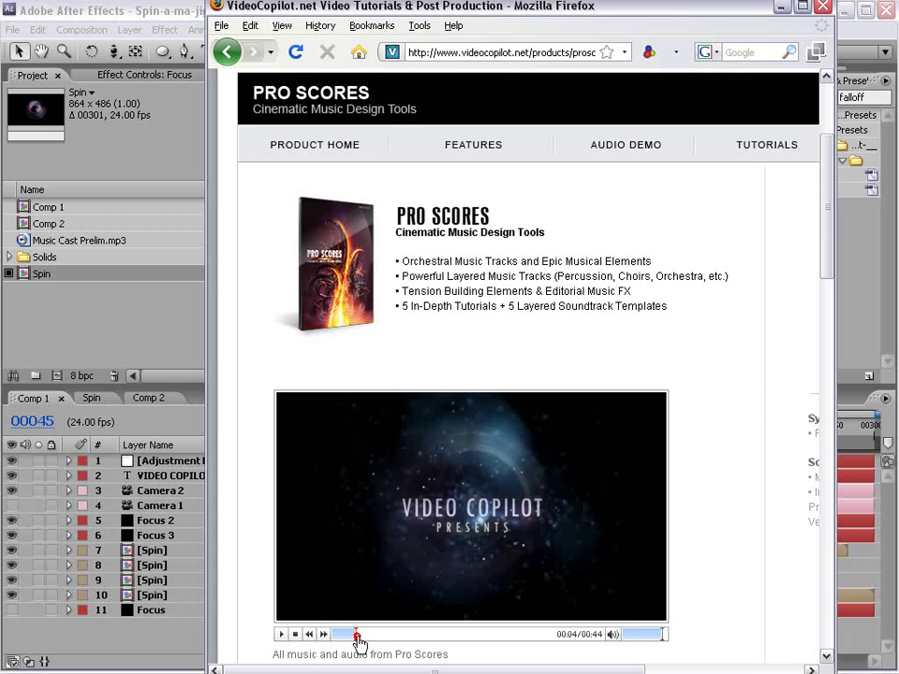
click(347, 635)
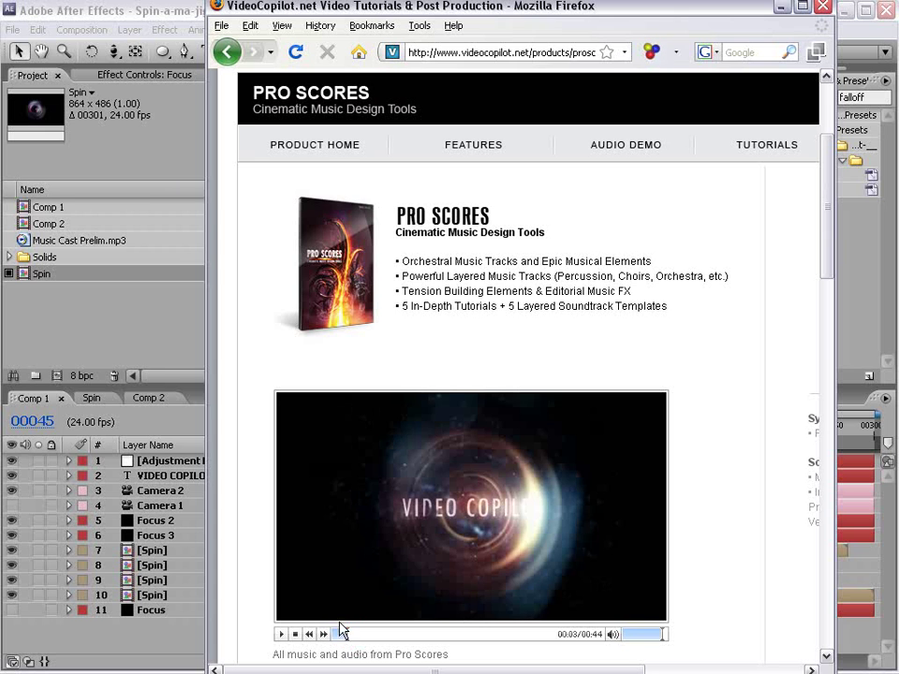
click(87, 11)
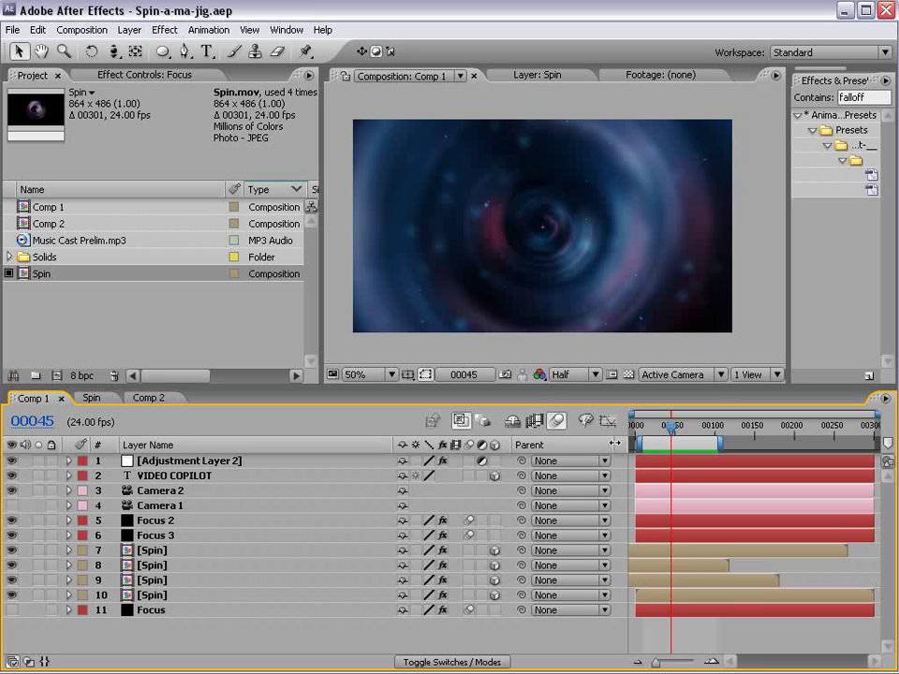
click(704, 641)
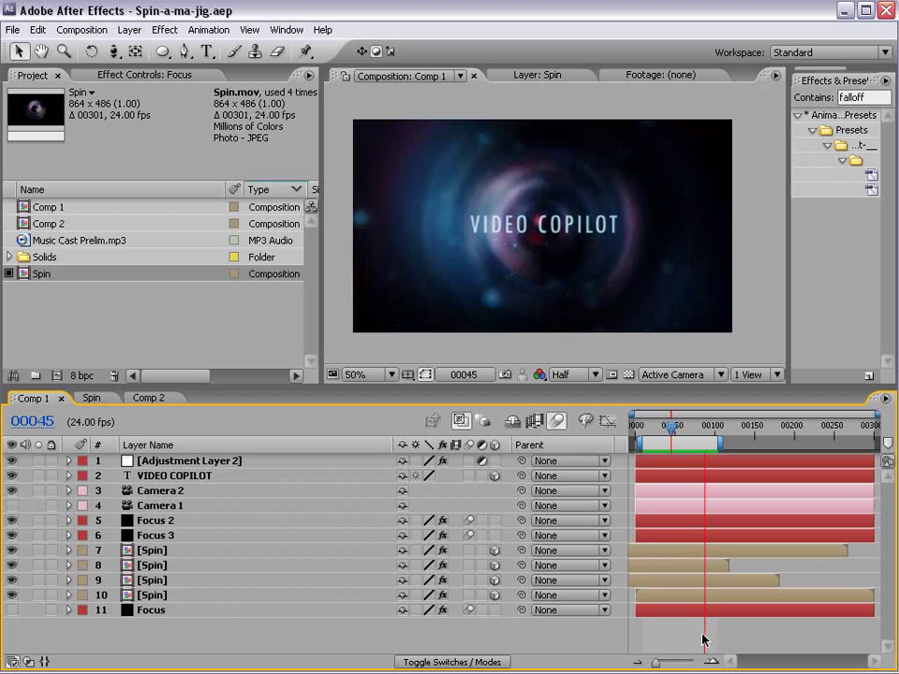
key(space)
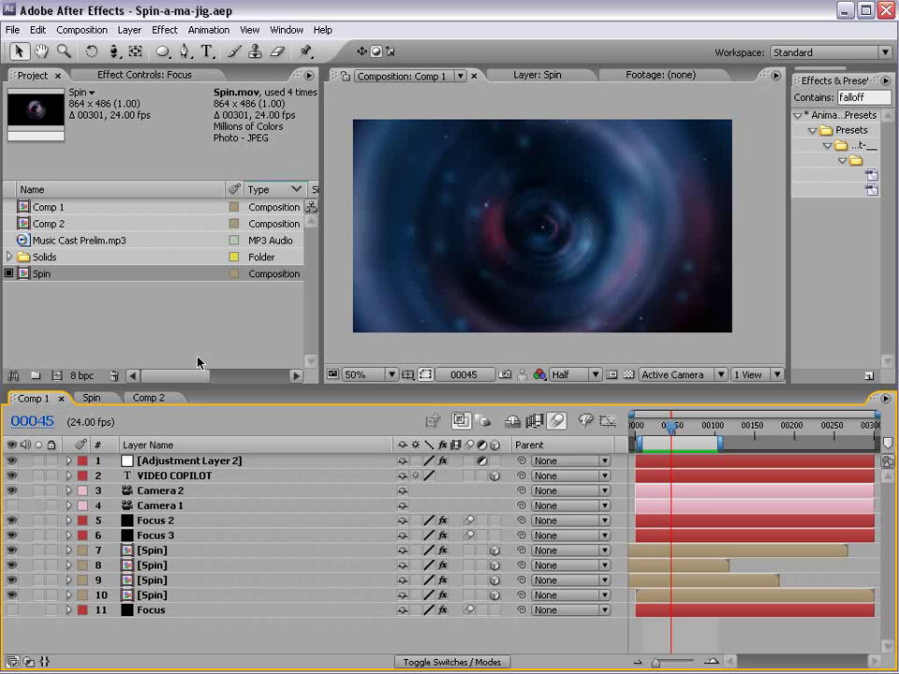
Create Comp 3 from the NTSC D1 Widescreen Square Pixel preset at 24 fps, 800 frames long.
click(82, 29)
click(79, 49)
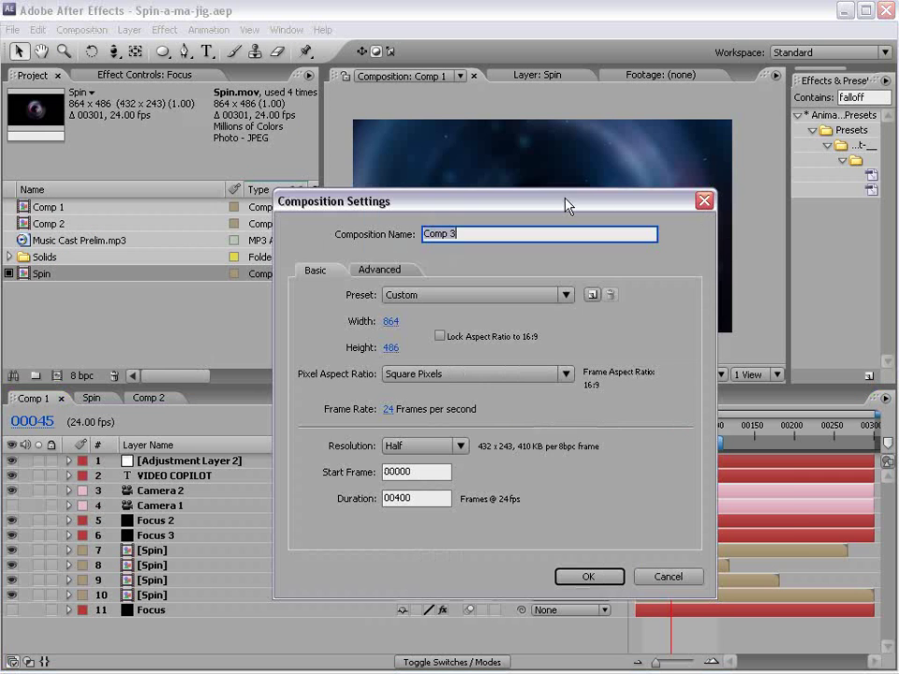
drag(567, 203, 436, 143)
click(314, 235)
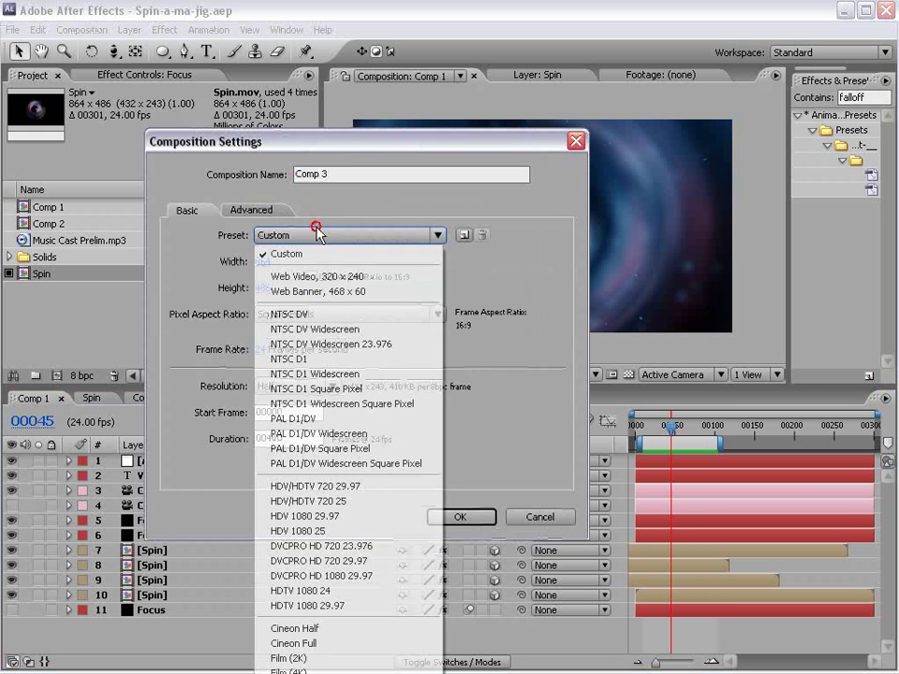
click(330, 404)
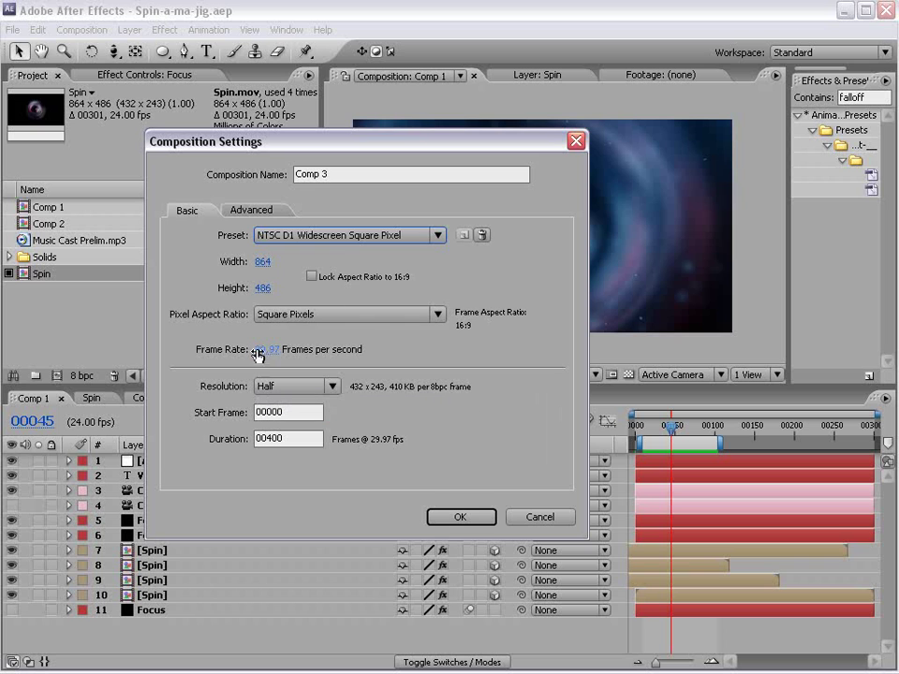
click(268, 350)
text(24)
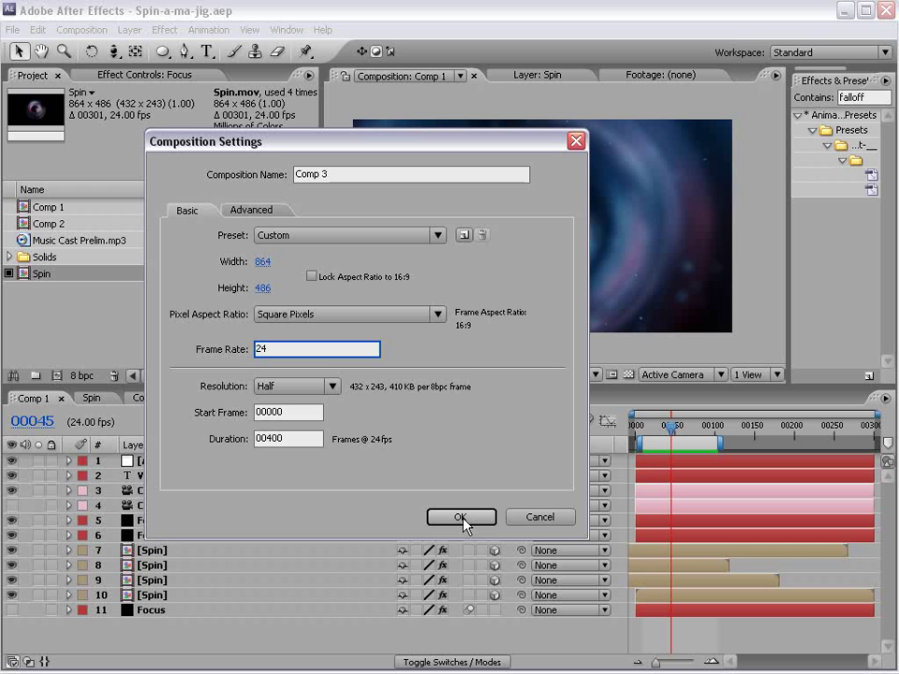
click(297, 439)
double_click(297, 439)
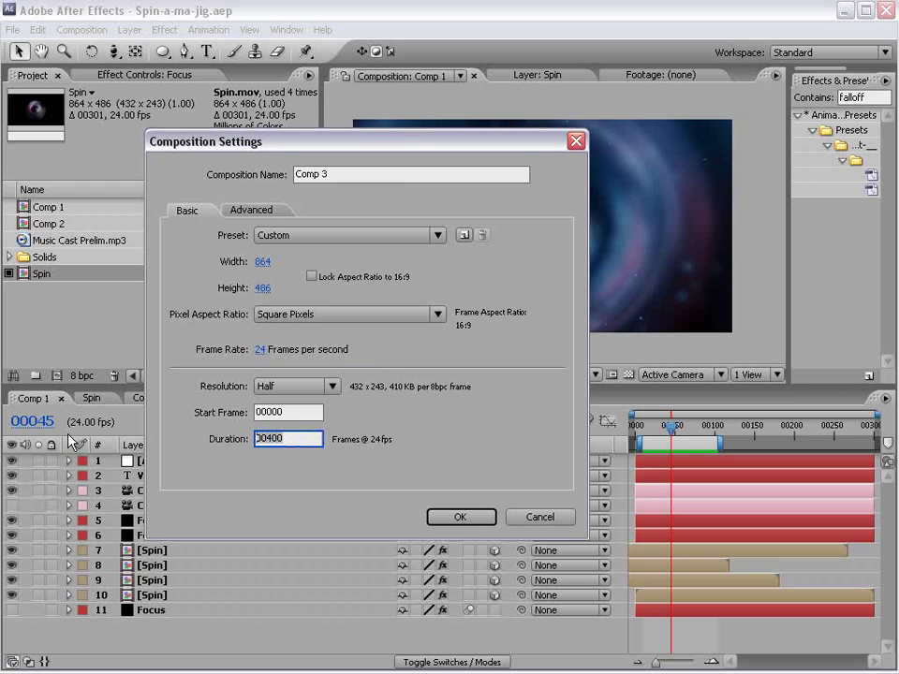
text(800)
click(460, 518)
right_click(554, 446)
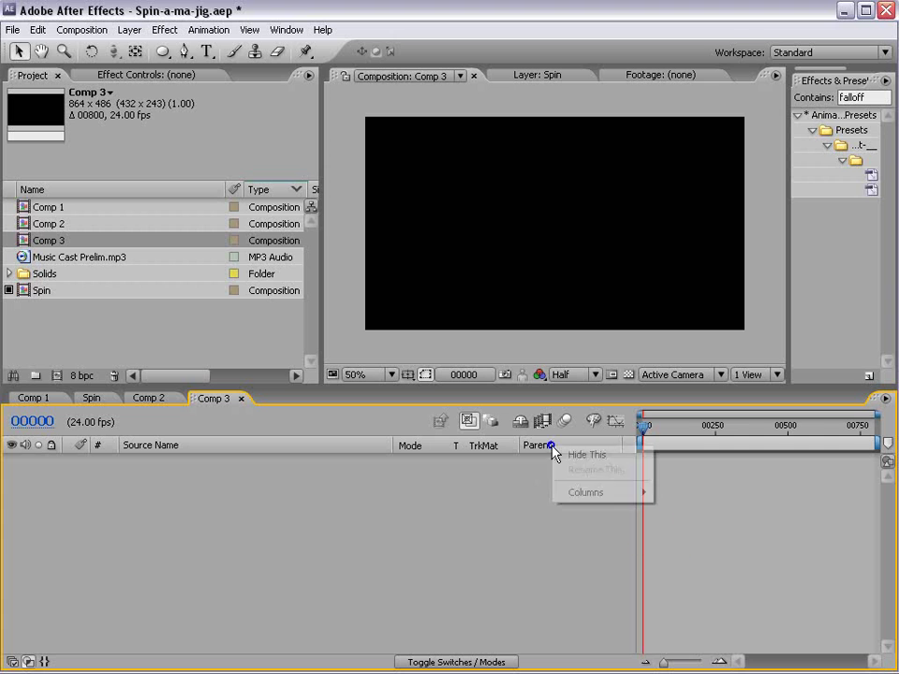
Hide the Parent column and add a comp-sized black solid, Black Solid 4.
click(576, 455)
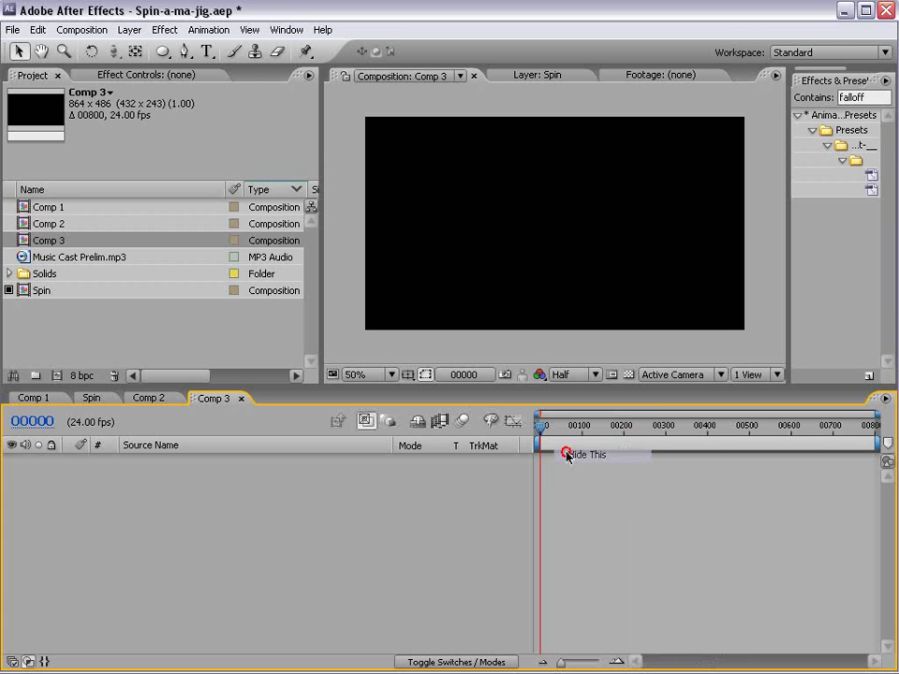
click(130, 30)
mouse_move(137, 48)
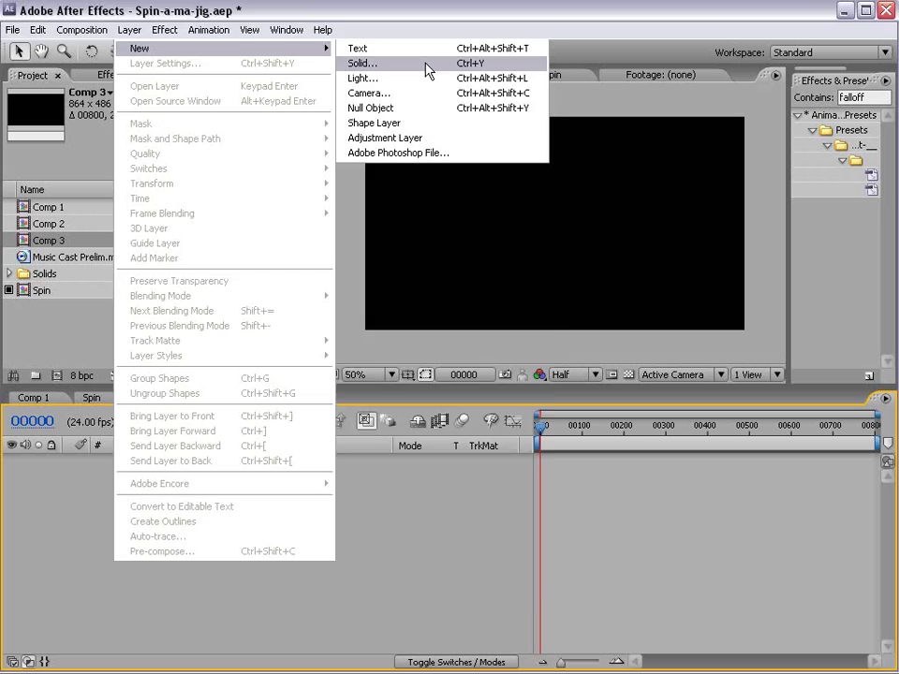
click(428, 66)
drag(347, 253, 483, 253)
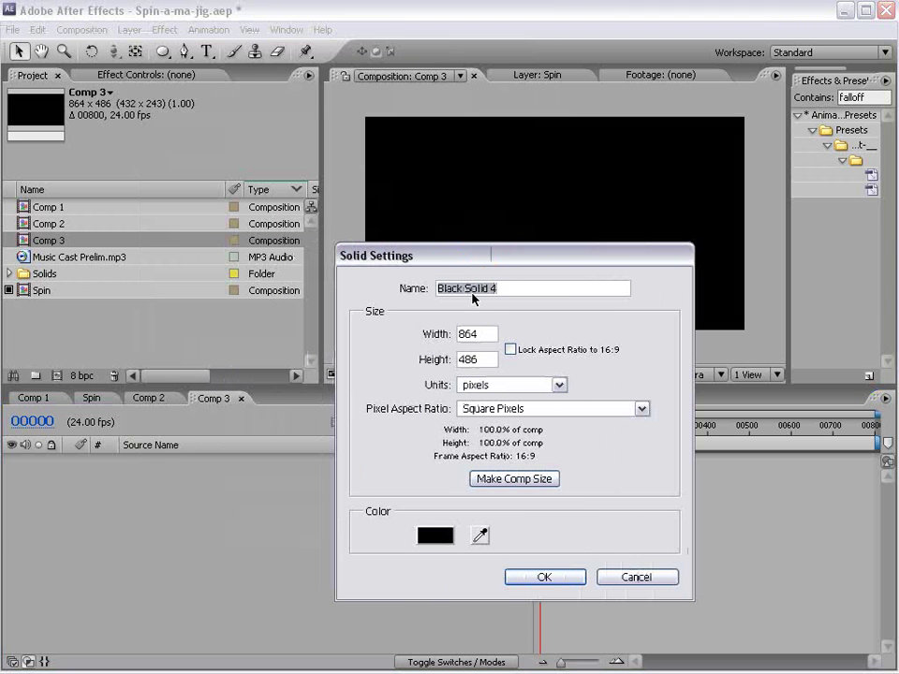
key(End)
click(544, 578)
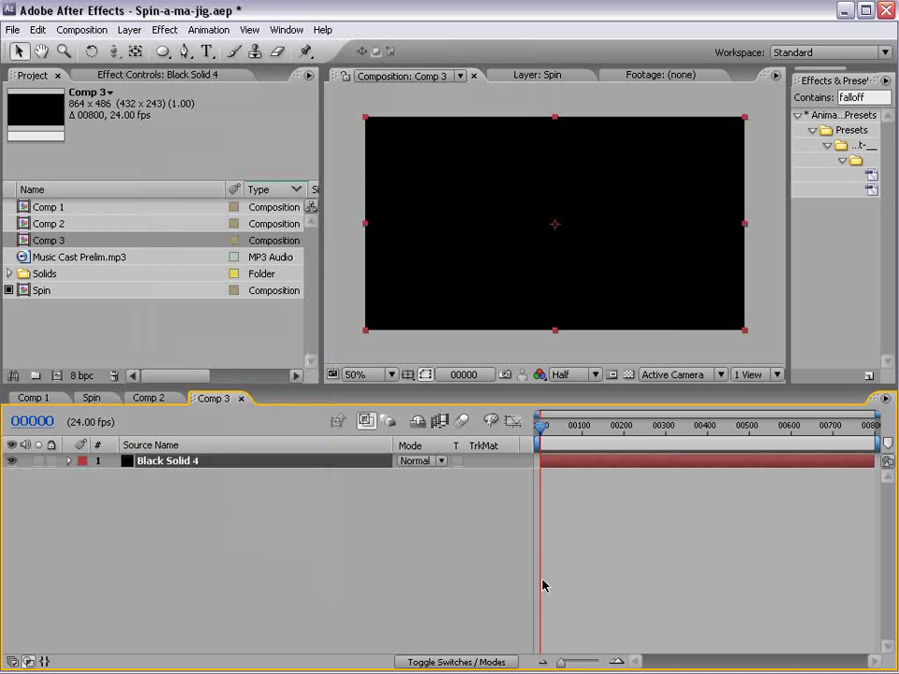
Apply the Noise & Grain Fractal Noise effect to Black Solid 4.
click(168, 30)
mouse_move(204, 370)
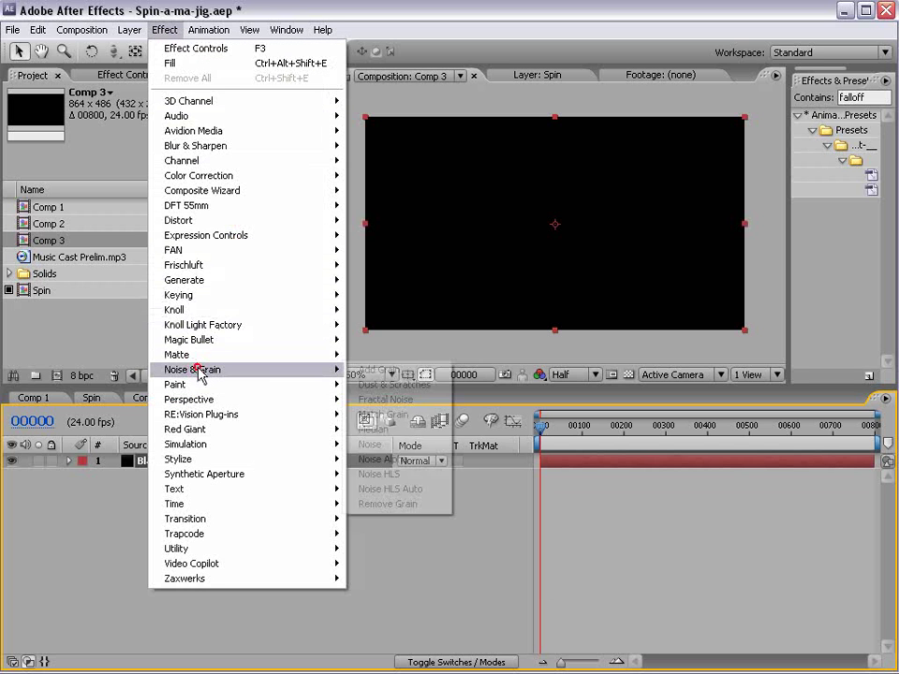
click(386, 399)
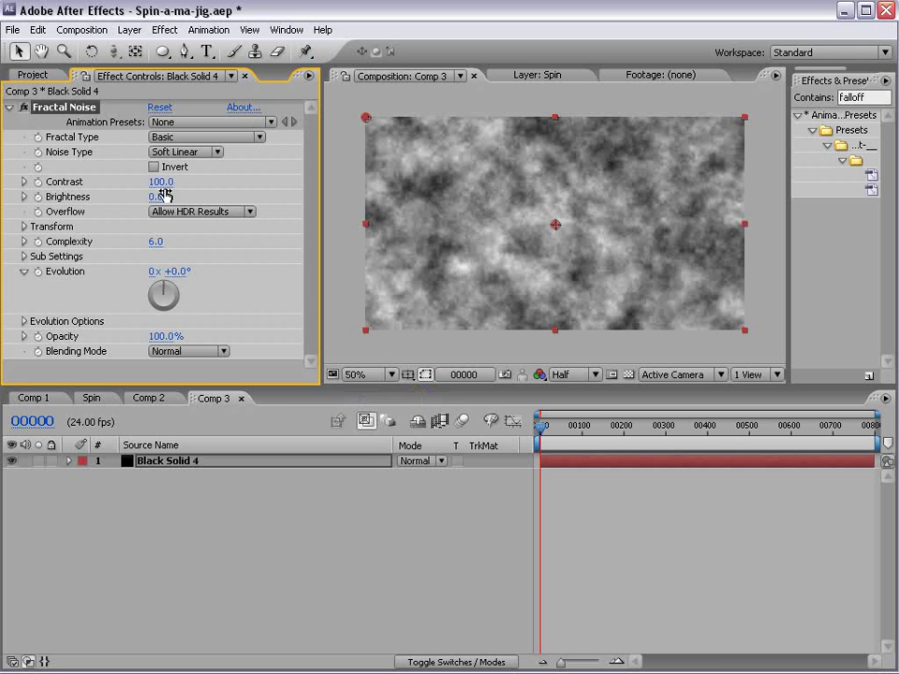
Set Fractal Type to Dynamic, keeping Soft Linear as the noise type.
click(188, 141)
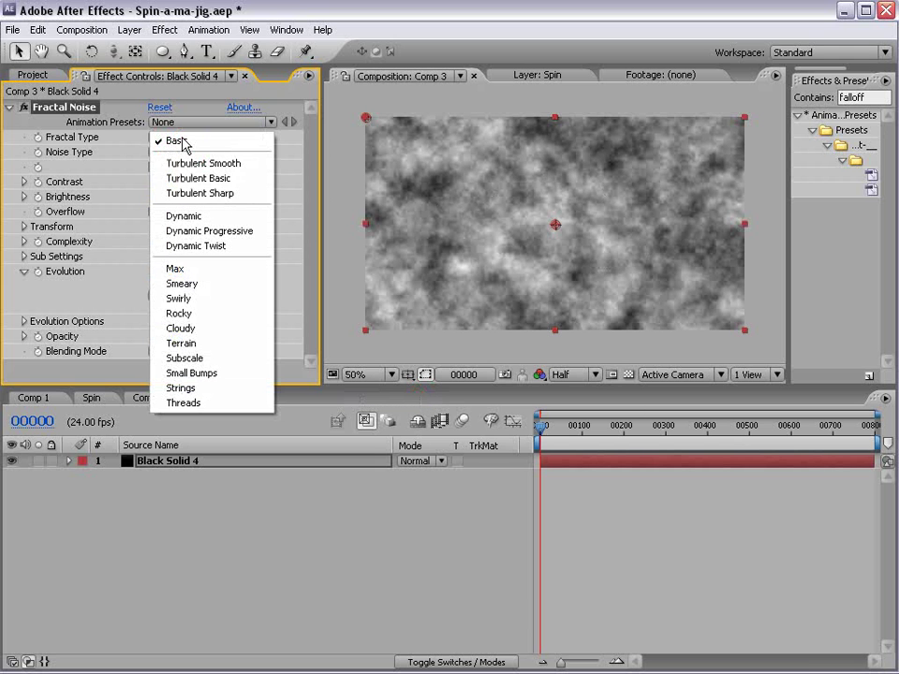
click(236, 218)
key(slash)
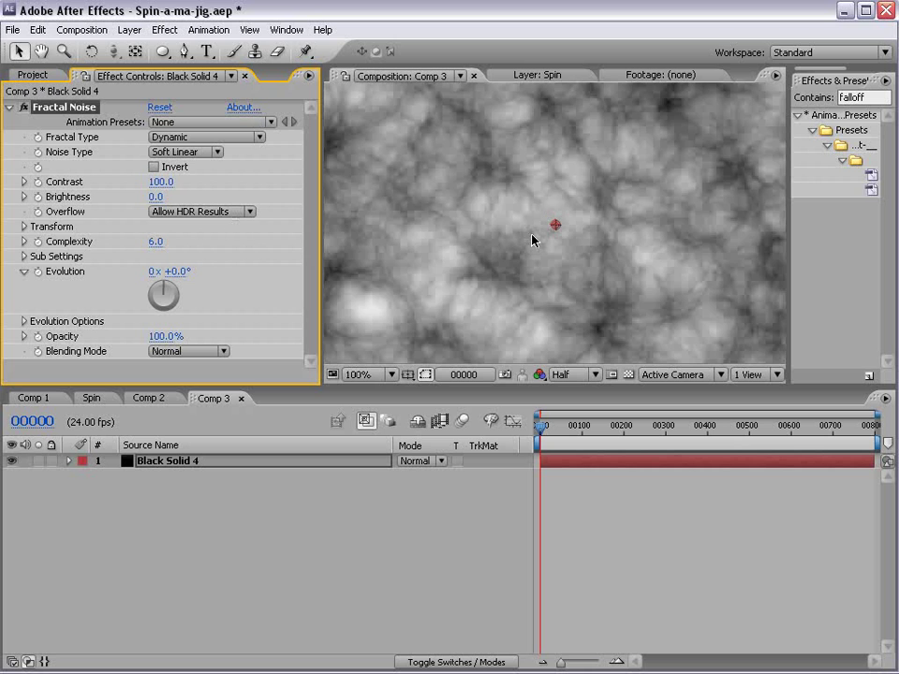
click(183, 152)
click(205, 153)
Raise the noise Contrast to 152 and lower Brightness to -6.
scroll(580, 289, down, 1)
drag(161, 182, 197, 165)
mouse_move(153, 198)
mouse_down()
mouse_move(136, 196)
mouse_move(147, 196)
mouse_up()
drag(163, 52, 238, 91)
key(slash)
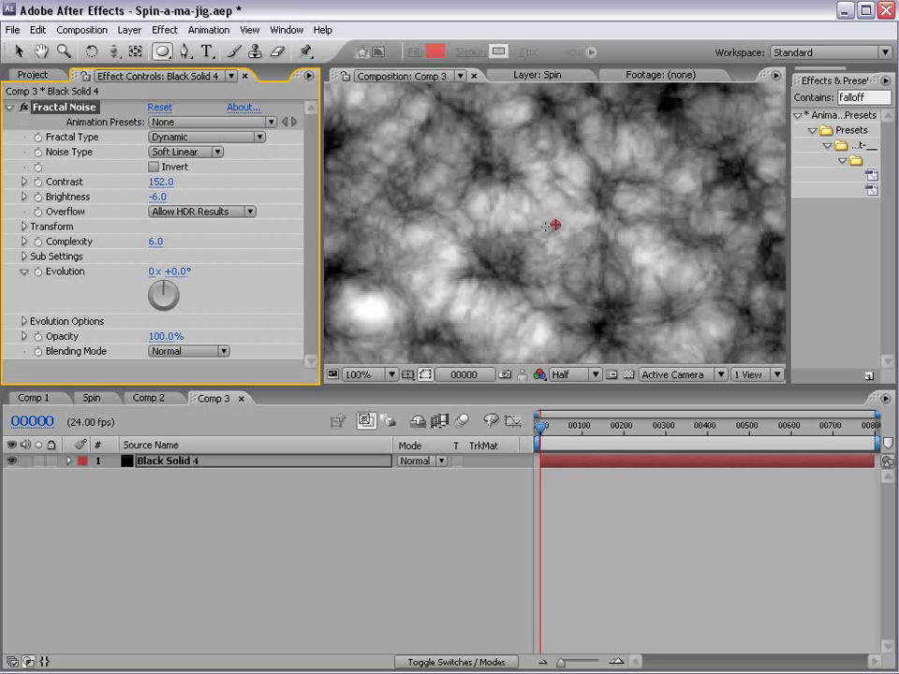
key(comma)
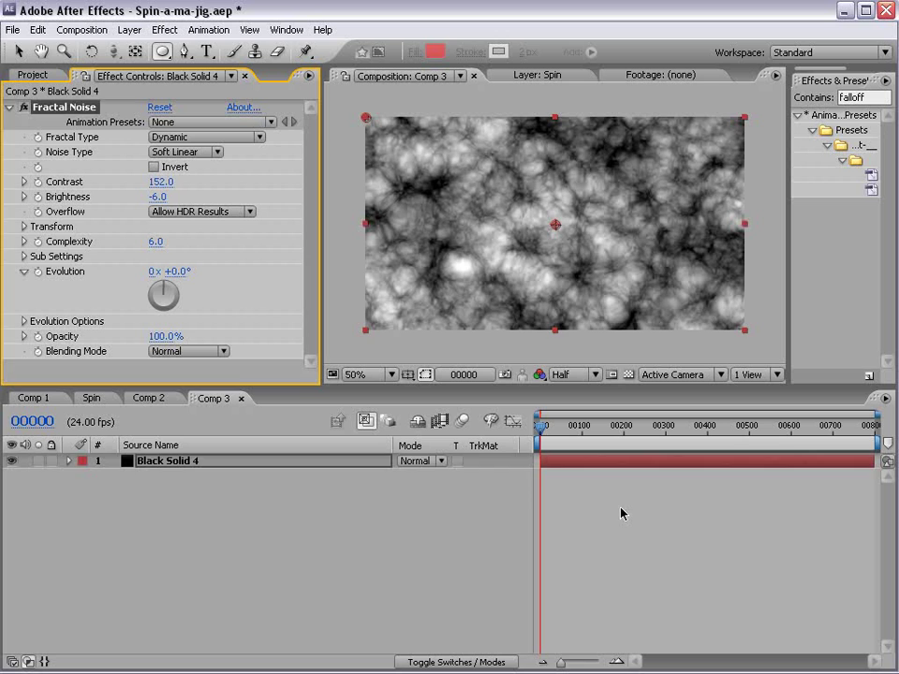
Draw a circular mask on Black Solid 4 with 93-pixel feather and show the transparency grid.
click(610, 466)
mouse_move(555, 224)
mouse_down()
mouse_move(568, 180)
mouse_move(631, 304)
mouse_up()
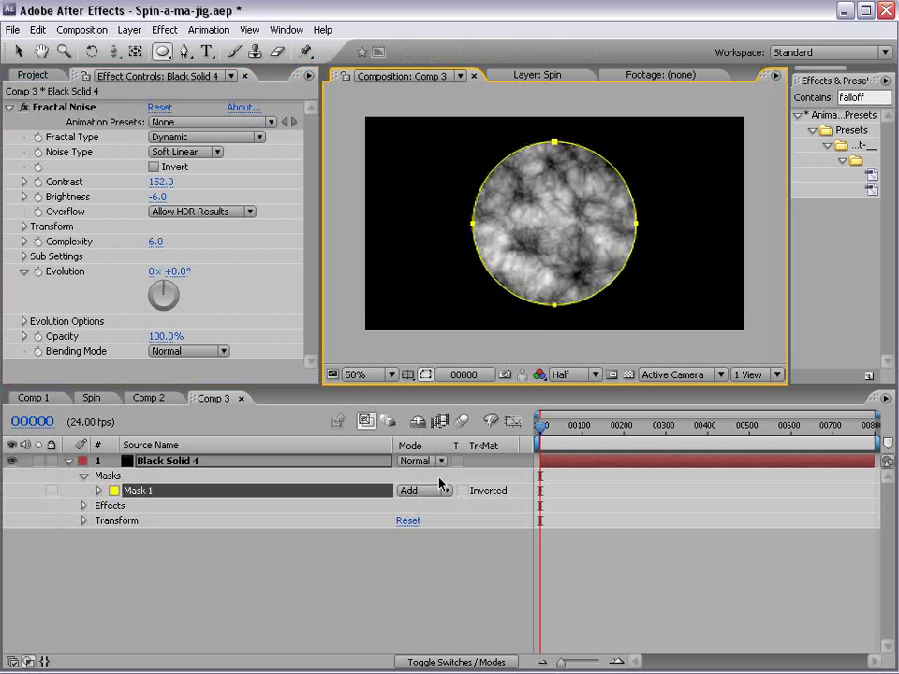
key(f)
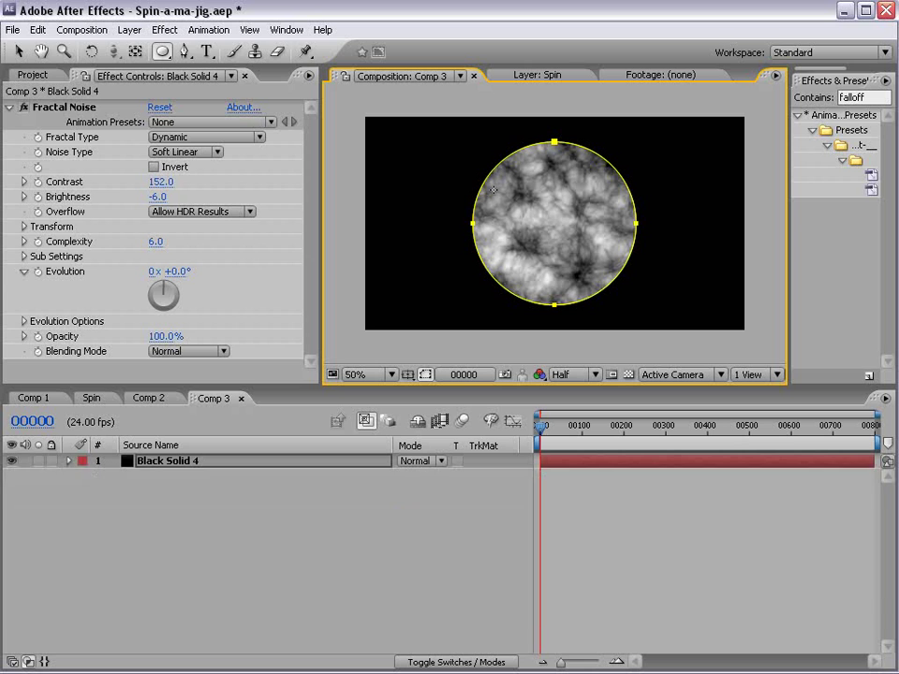
drag(449, 501, 511, 481)
click(598, 527)
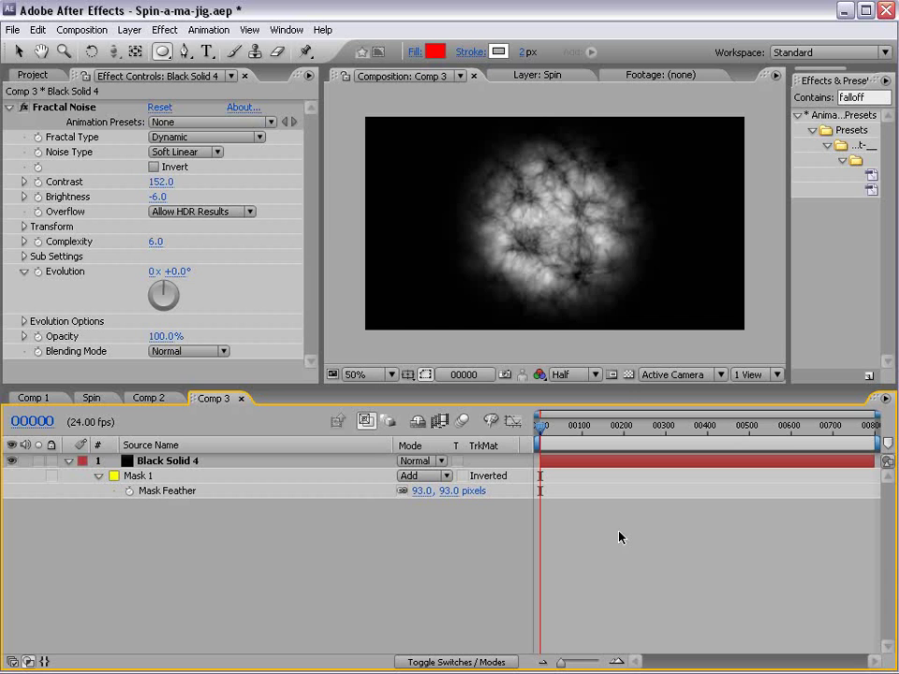
click(629, 375)
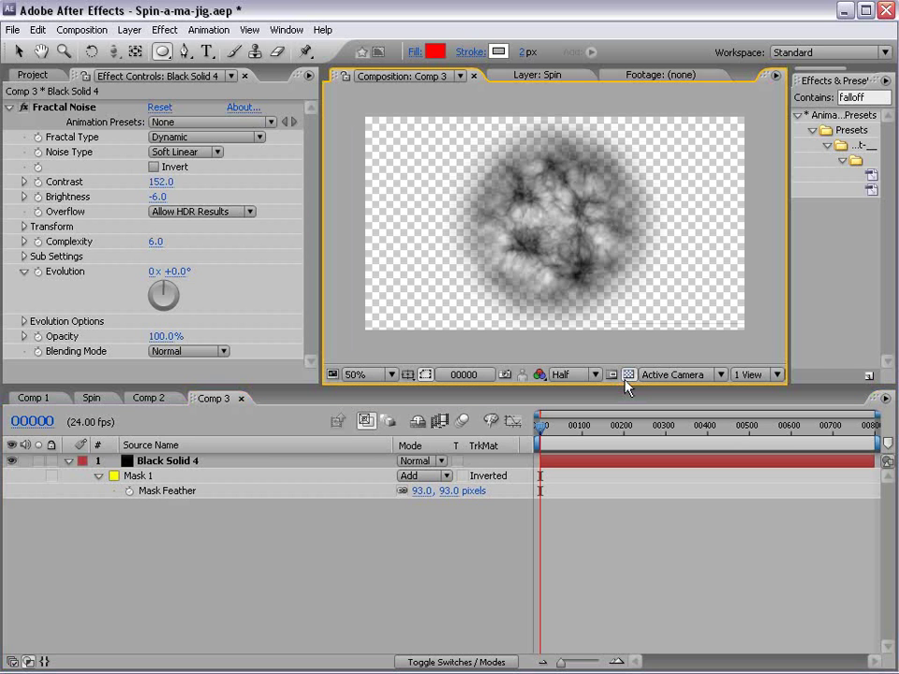
Test the Fractal Noise blending mode at Normal, then set it back to None.
click(157, 461)
click(187, 351)
click(184, 338)
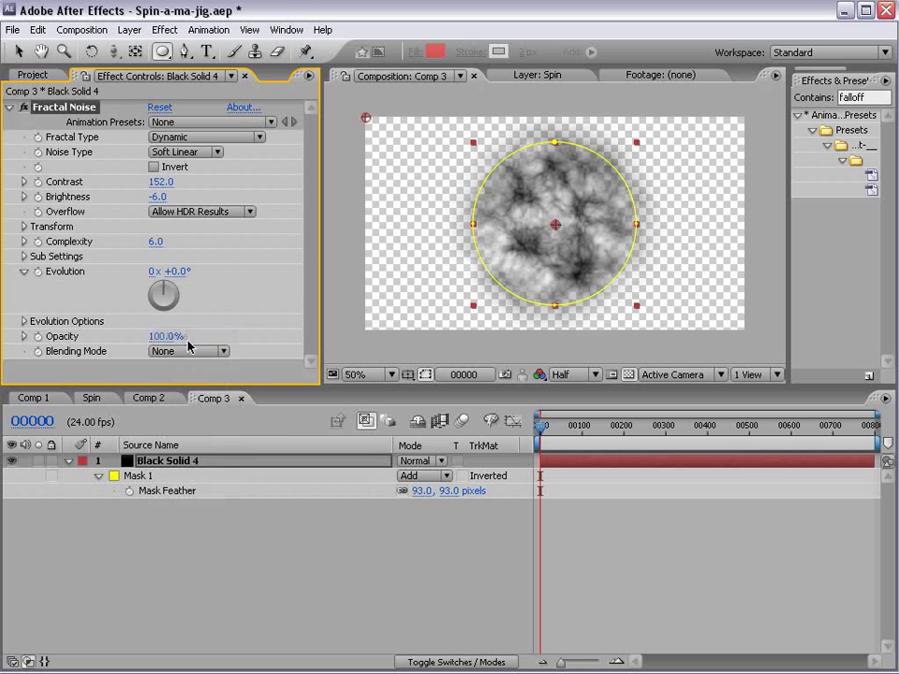
click(585, 512)
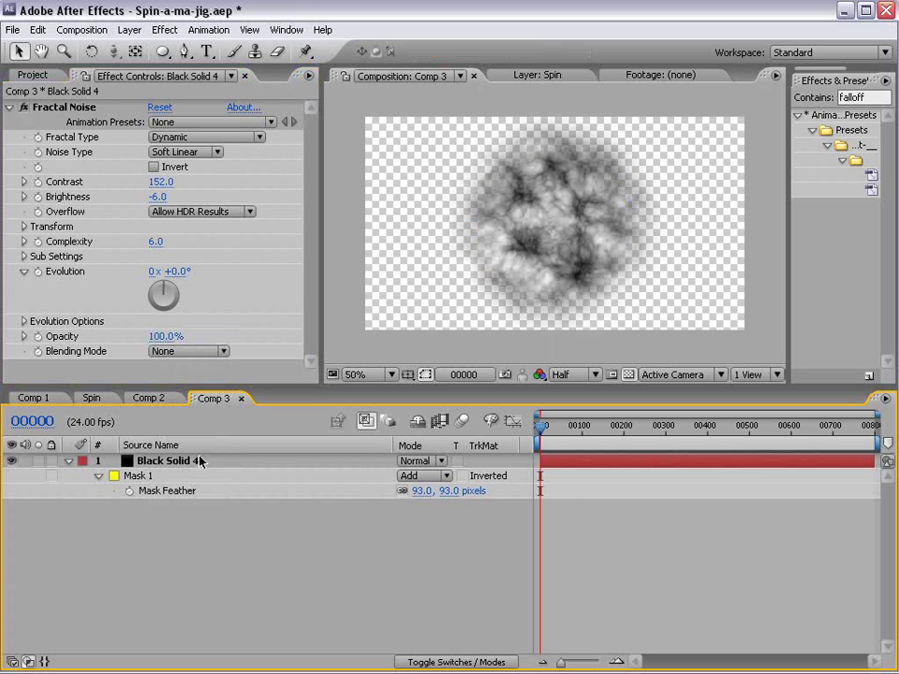
click(198, 367)
click(188, 352)
click(190, 370)
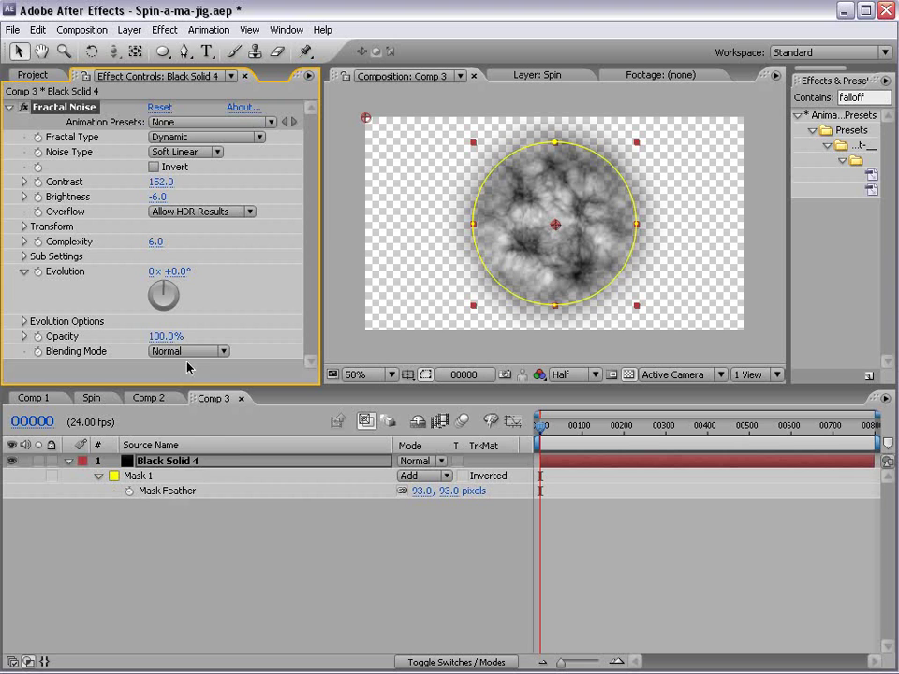
click(169, 351)
click(180, 336)
click(593, 475)
click(343, 207)
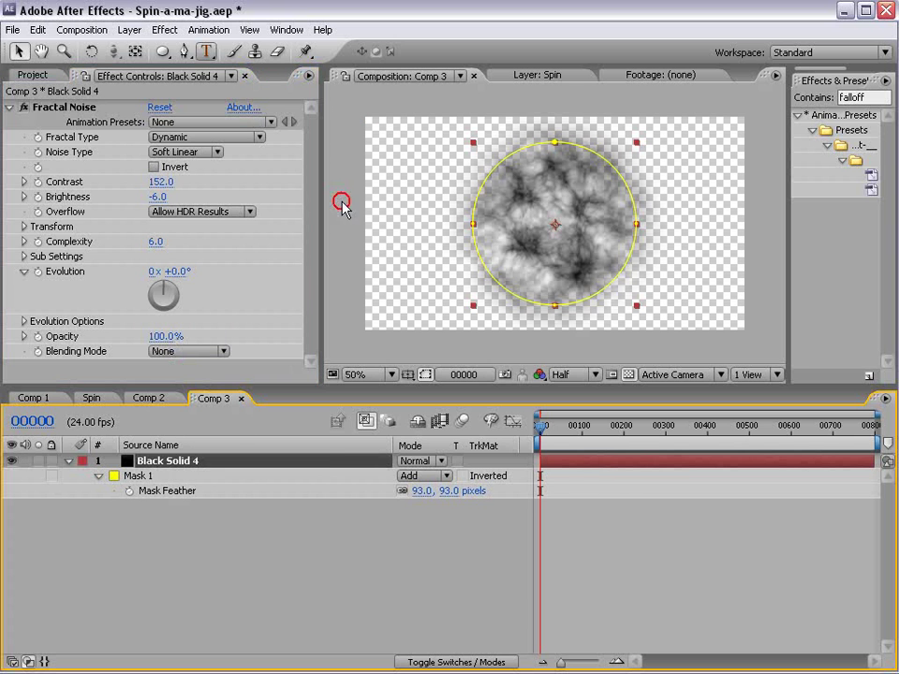
Change the solid's colour to red in Solid Settings, making it Red Solid 1.
click(130, 29)
click(115, 60)
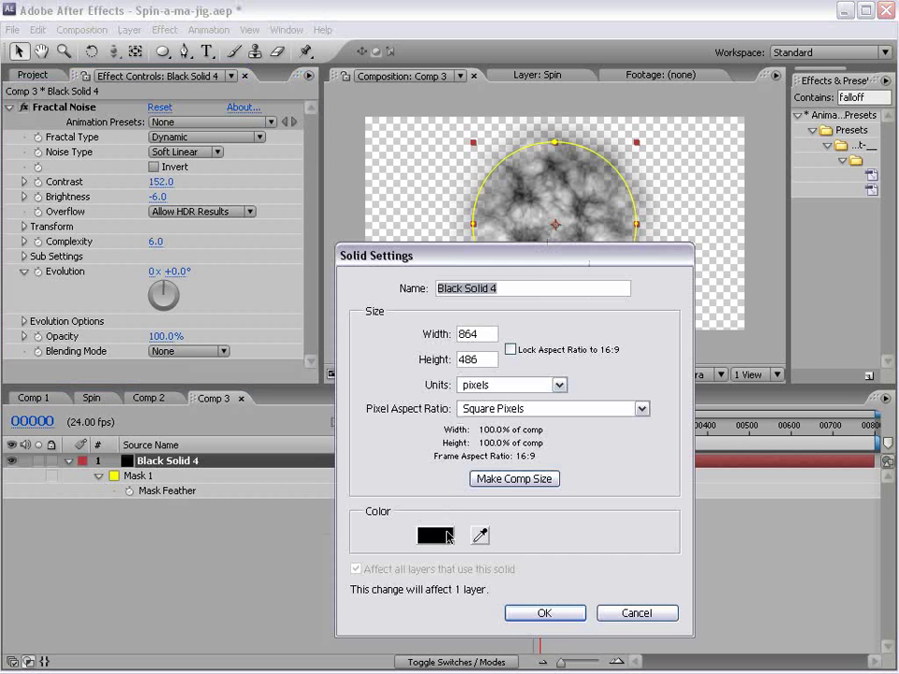
click(436, 535)
click(442, 349)
click(617, 323)
click(548, 614)
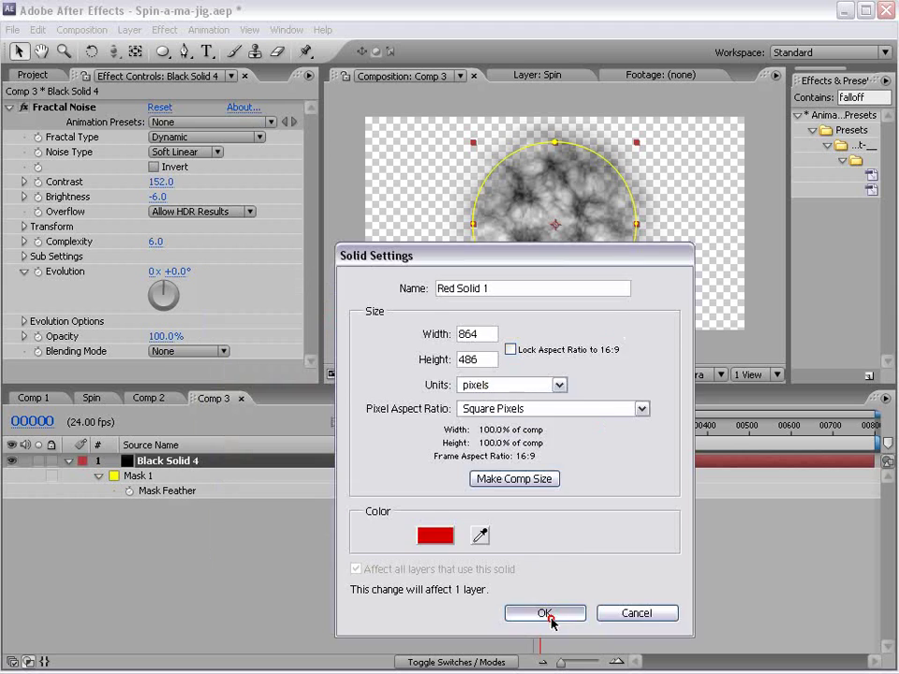
Retry Normal blending on the noise to tint it red, then revert to None.
click(173, 351)
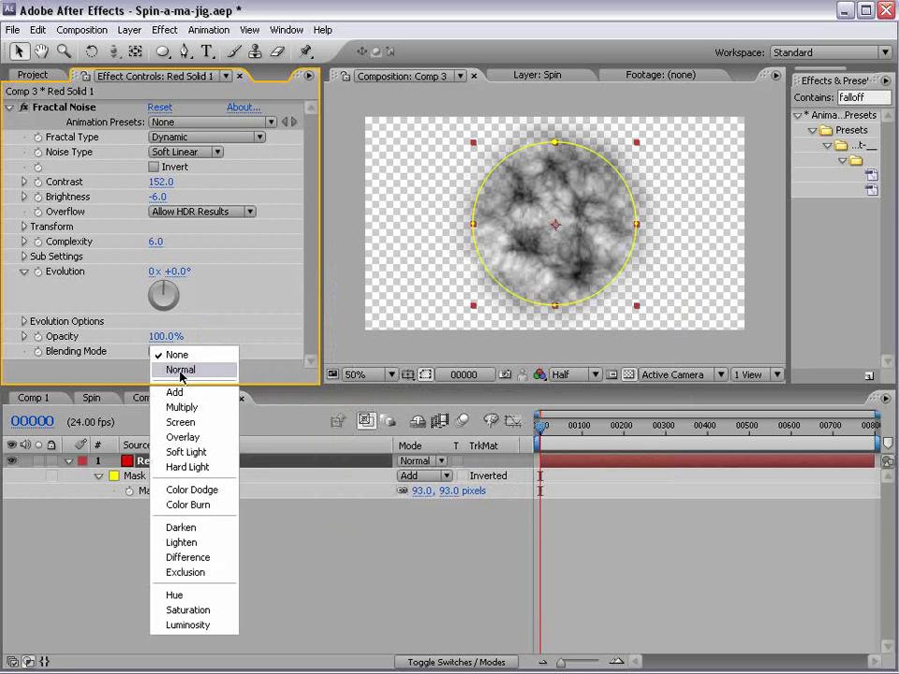
click(178, 368)
click(167, 356)
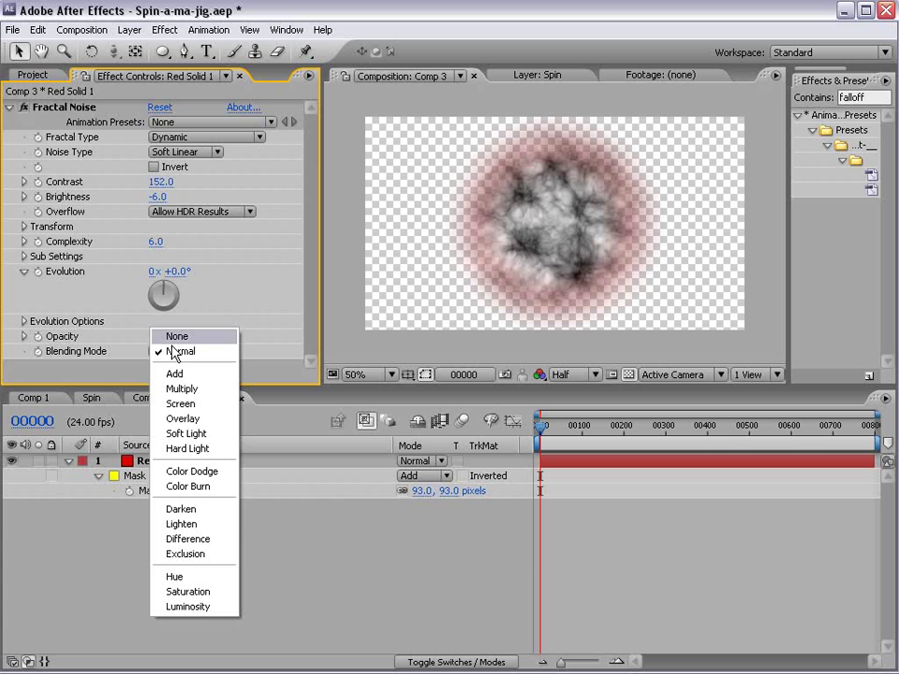
click(180, 335)
click(532, 557)
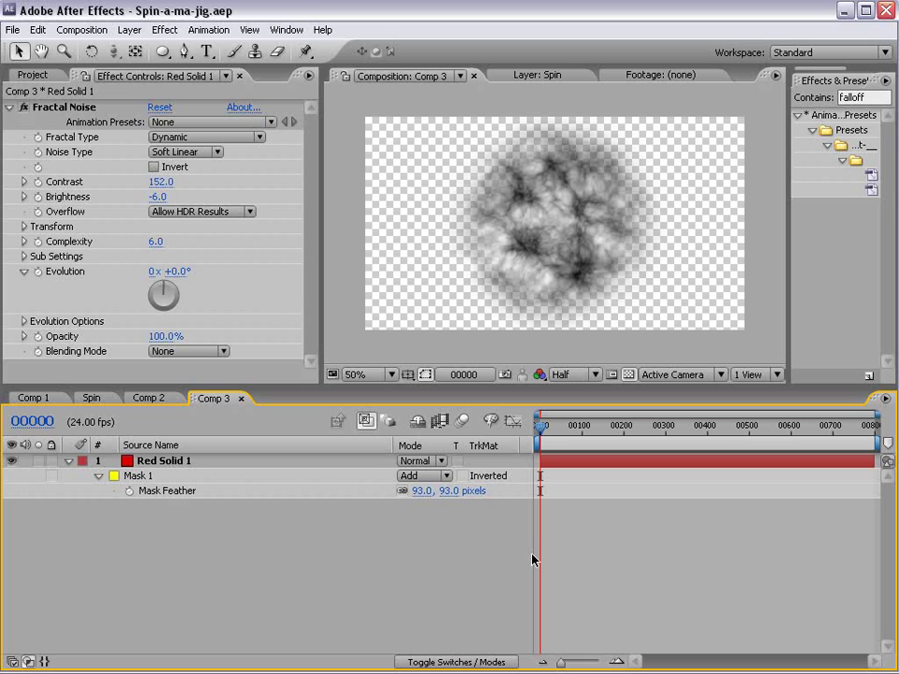
Add a black solid named bg and place it below the noise layer.
click(551, 267)
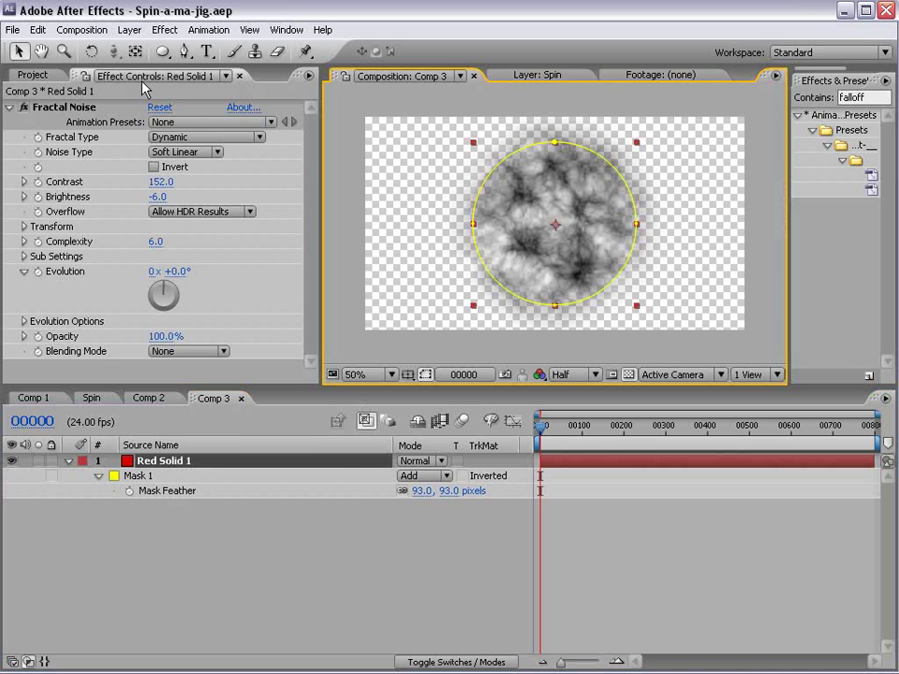
click(129, 29)
mouse_move(139, 48)
click(363, 62)
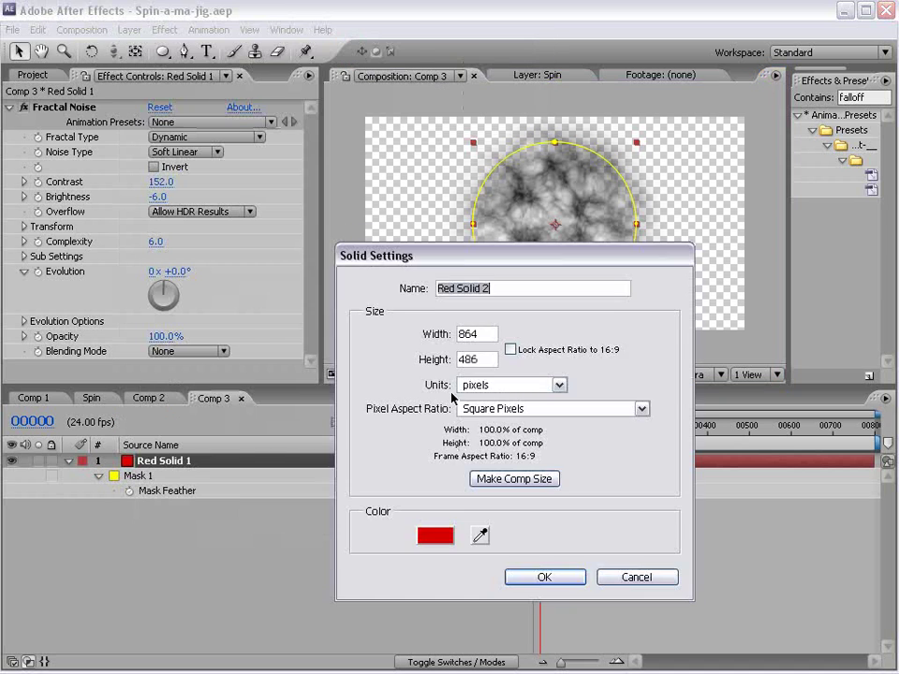
click(439, 536)
click(595, 316)
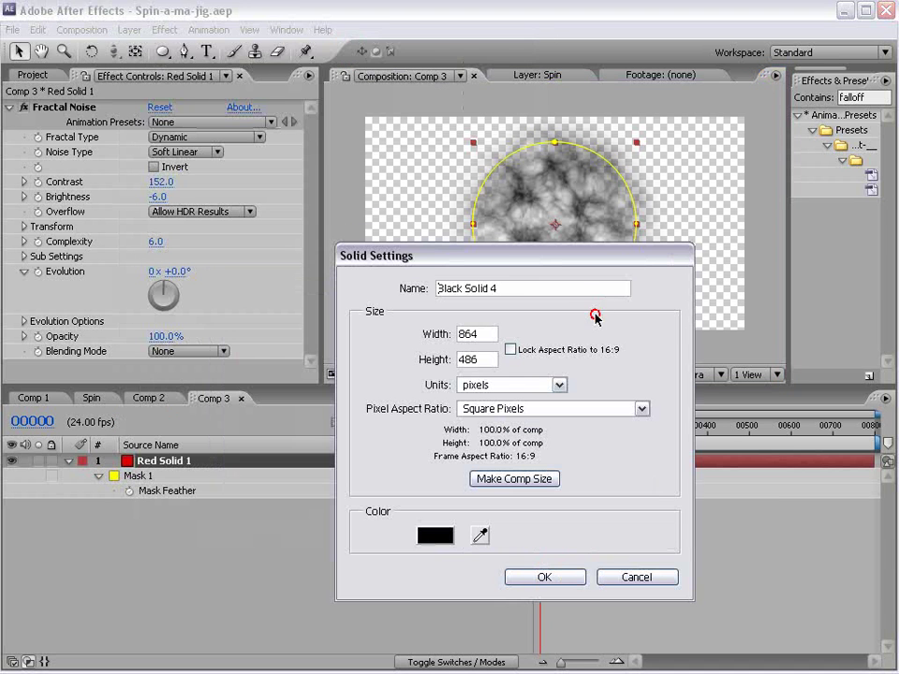
drag(522, 288, 351, 299)
text(bg)
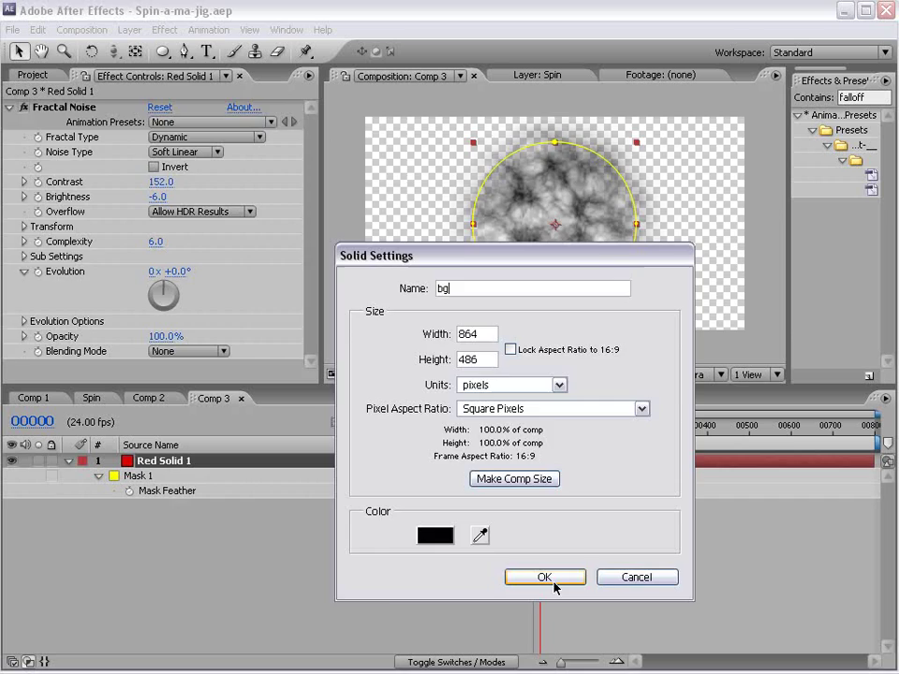
click(546, 578)
drag(153, 461, 141, 556)
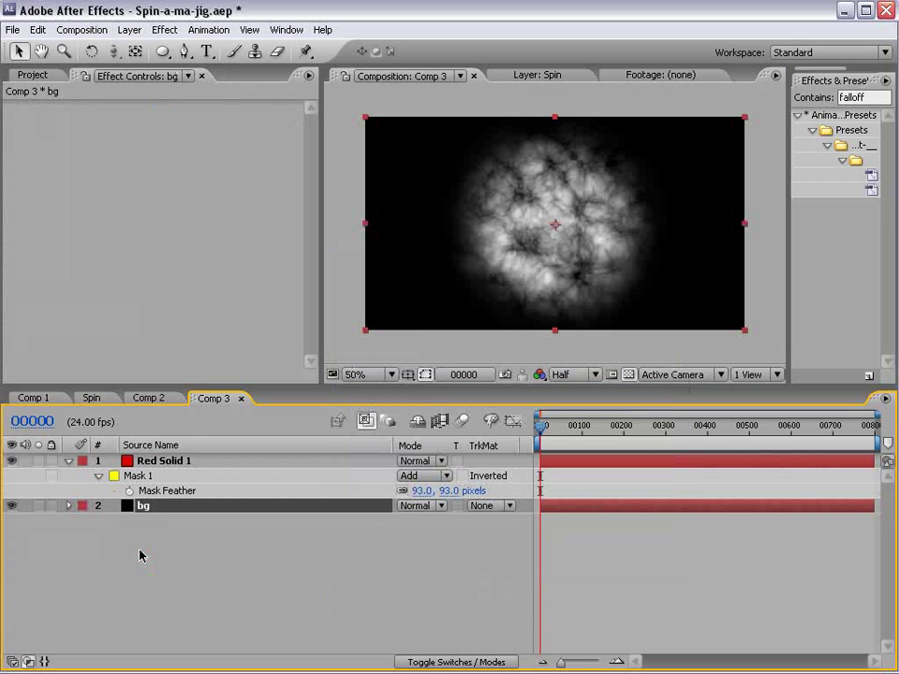
Set Red Solid 1's Mask Expansion to -29 pixels and adjust the Evolution value.
click(179, 463)
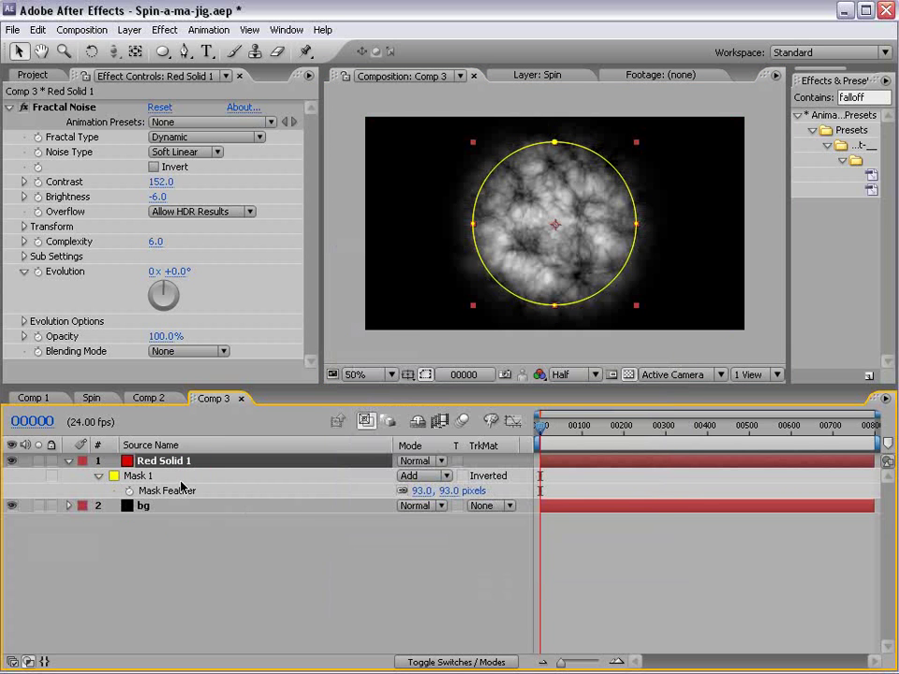
click(98, 476)
click(98, 476)
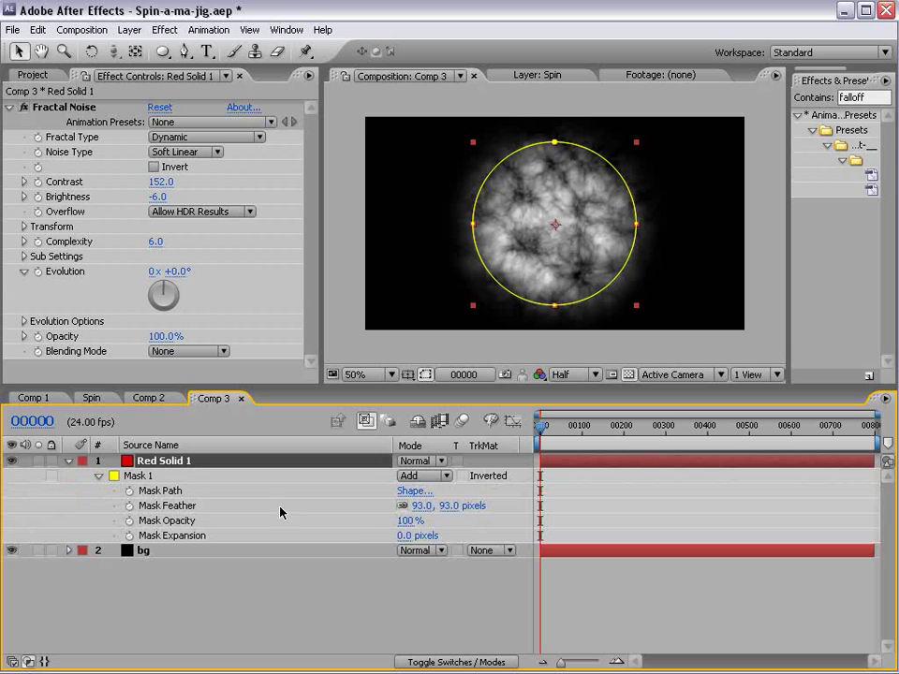
click(403, 535)
drag(403, 535, 380, 537)
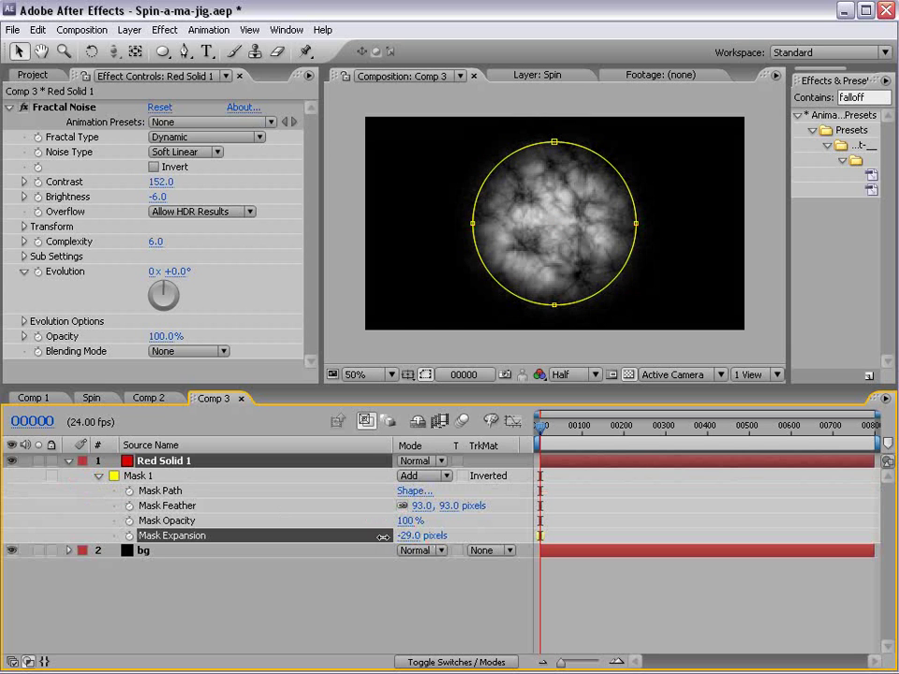
click(625, 605)
click(161, 460)
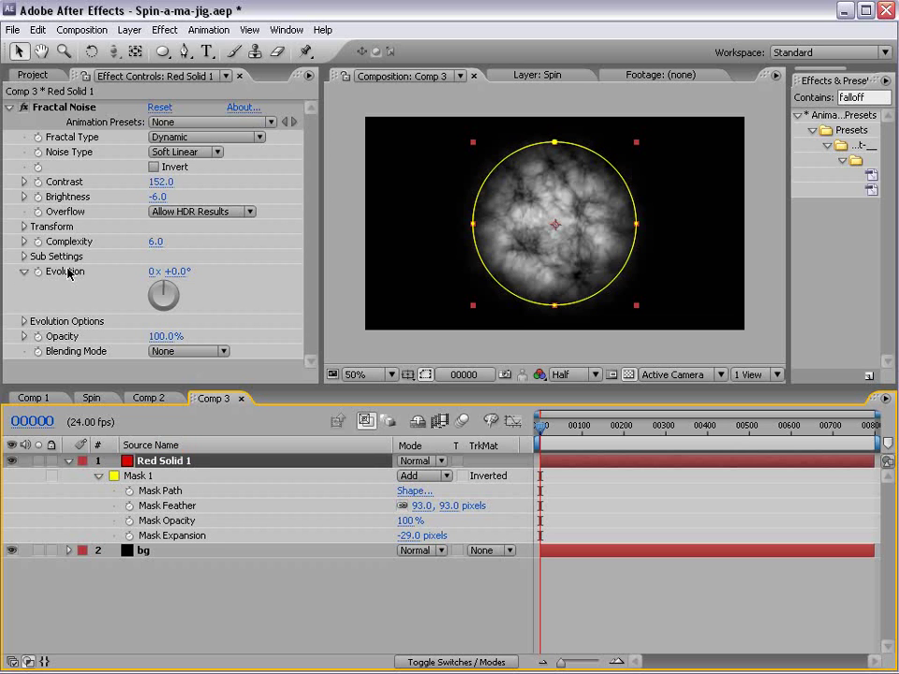
mouse_move(178, 273)
mouse_down()
mouse_move(225, 262)
mouse_move(251, 268)
mouse_move(174, 270)
mouse_up()
Add the expression time*250 to the Fractal Noise Evolution property.
alt+click(37, 271)
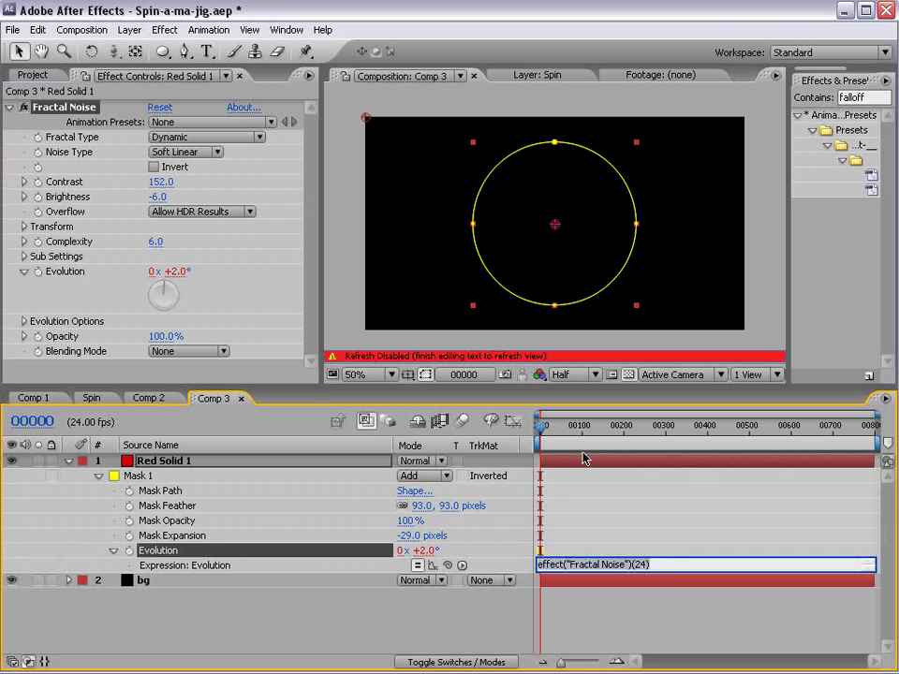
click(602, 564)
key(ctrl+a)
text(t)
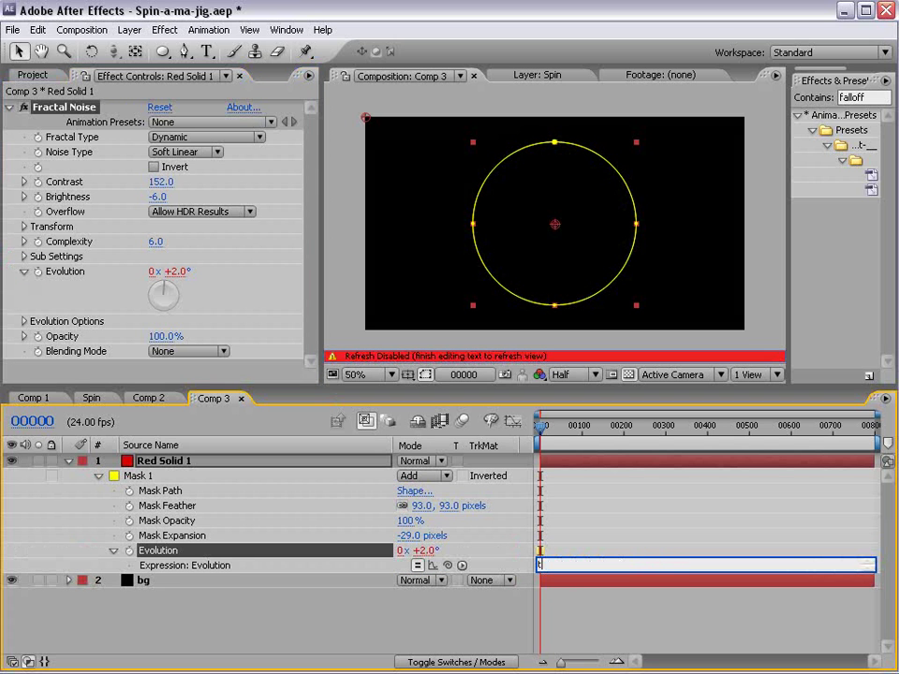
text(ime*250)
click(508, 615)
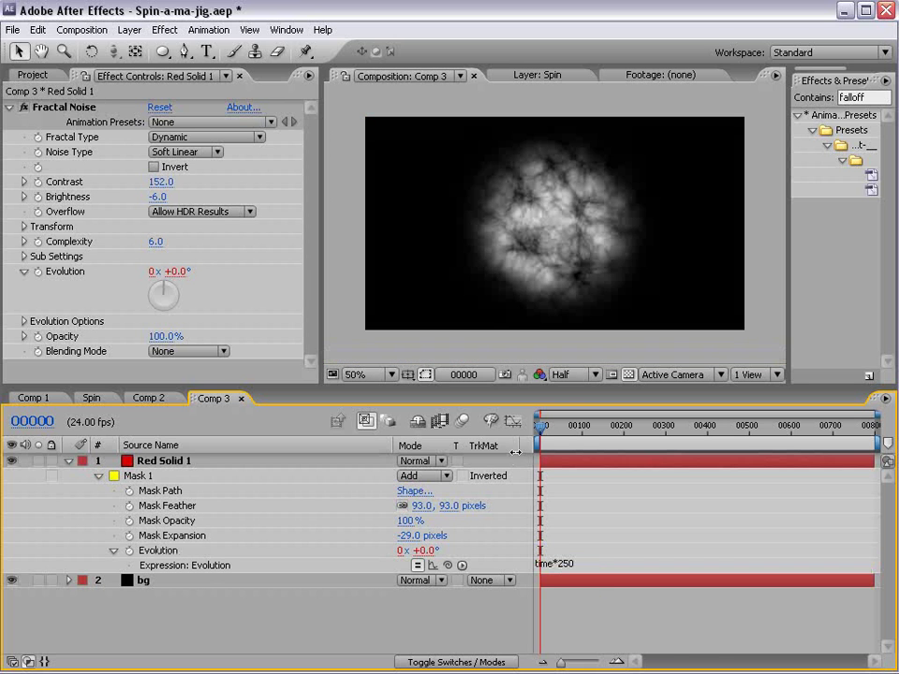
Scrub Comp 3 to preview the evolving noise, check Comp 1, then collapse Red Solid 1.
drag(546, 431, 473, 459)
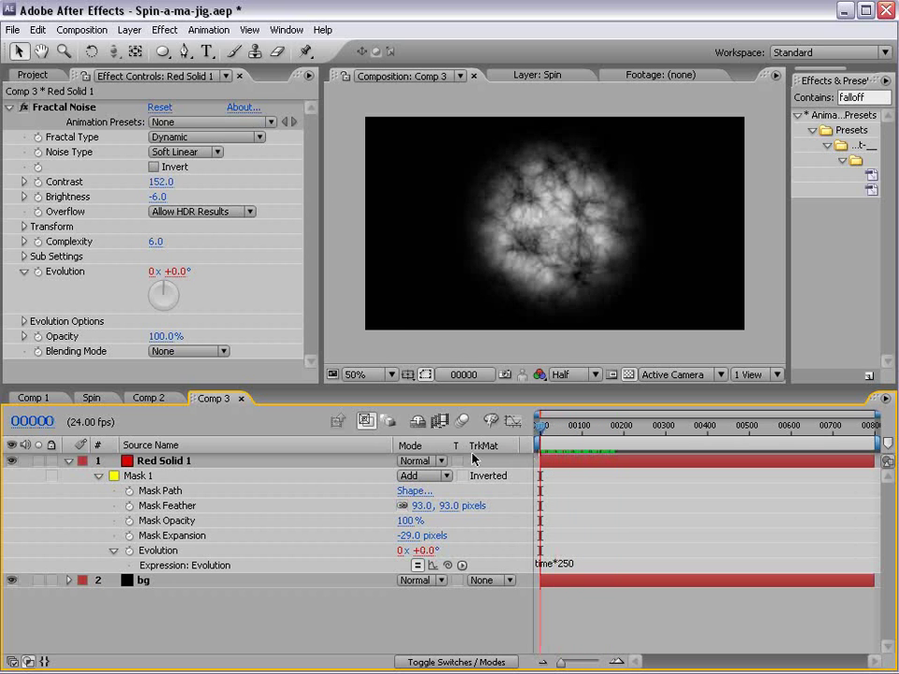
click(32, 397)
mouse_move(668, 430)
mouse_down()
mouse_move(654, 429)
mouse_move(684, 429)
mouse_move(668, 429)
mouse_up()
click(214, 397)
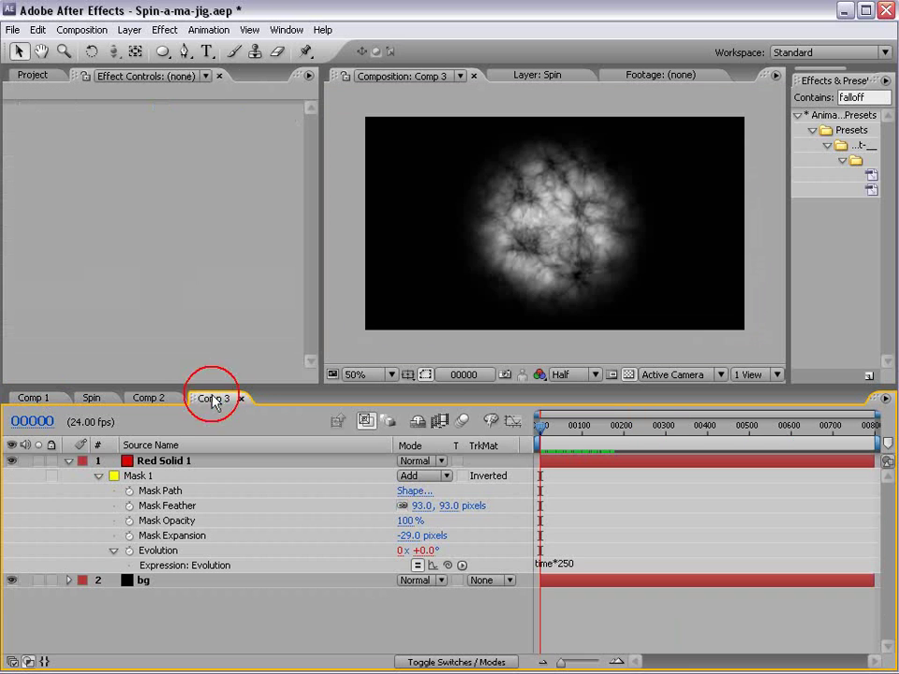
click(67, 461)
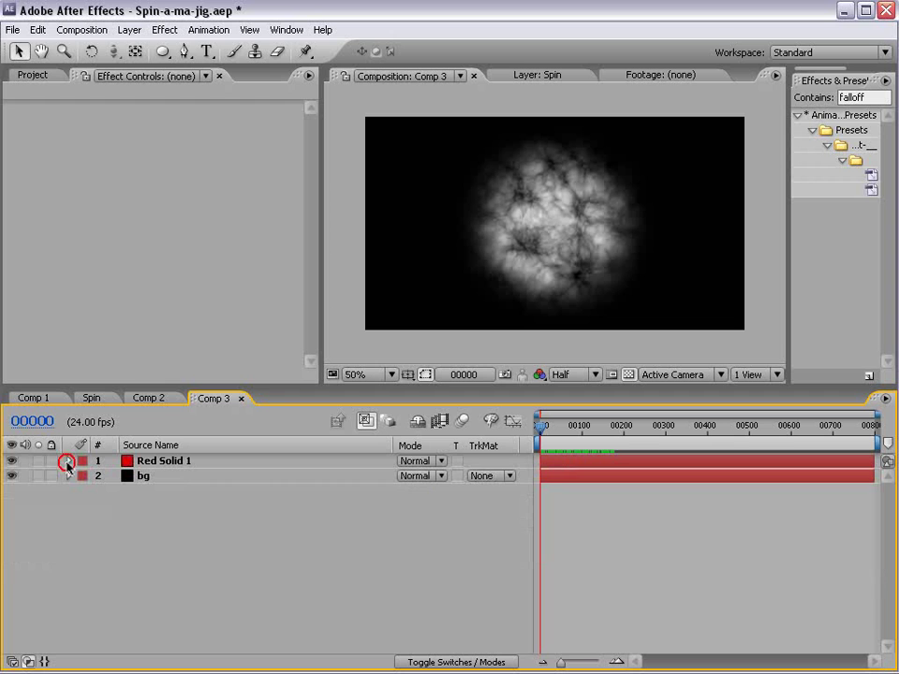
Duplicate the Red Solid 1 layer.
click(154, 463)
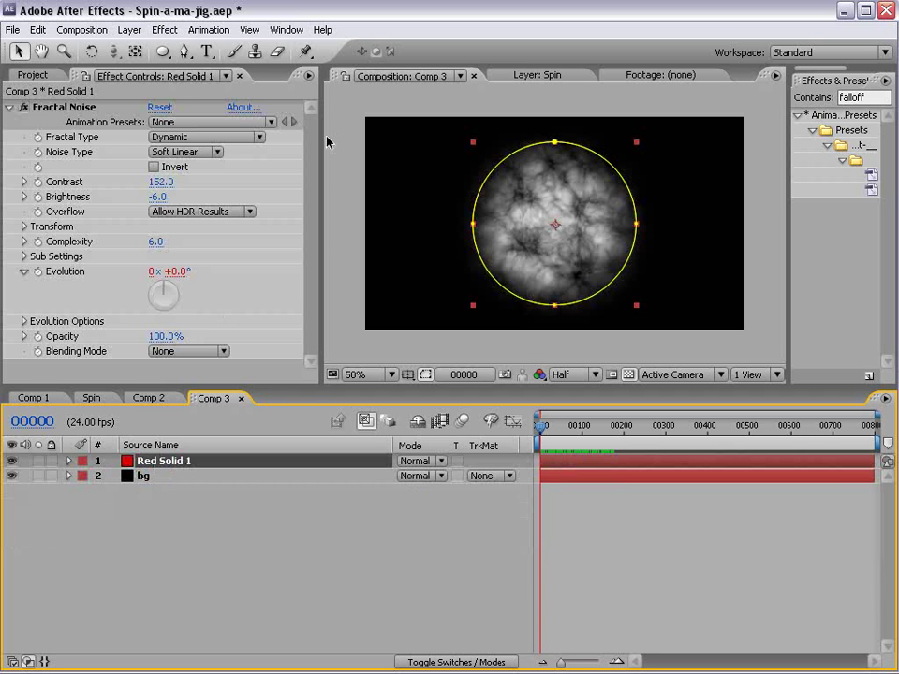
click(431, 217)
click(161, 462)
key(ctrl+d)
Change the copy's Evolution expression to time*-250+500.
key(e)
key(e)
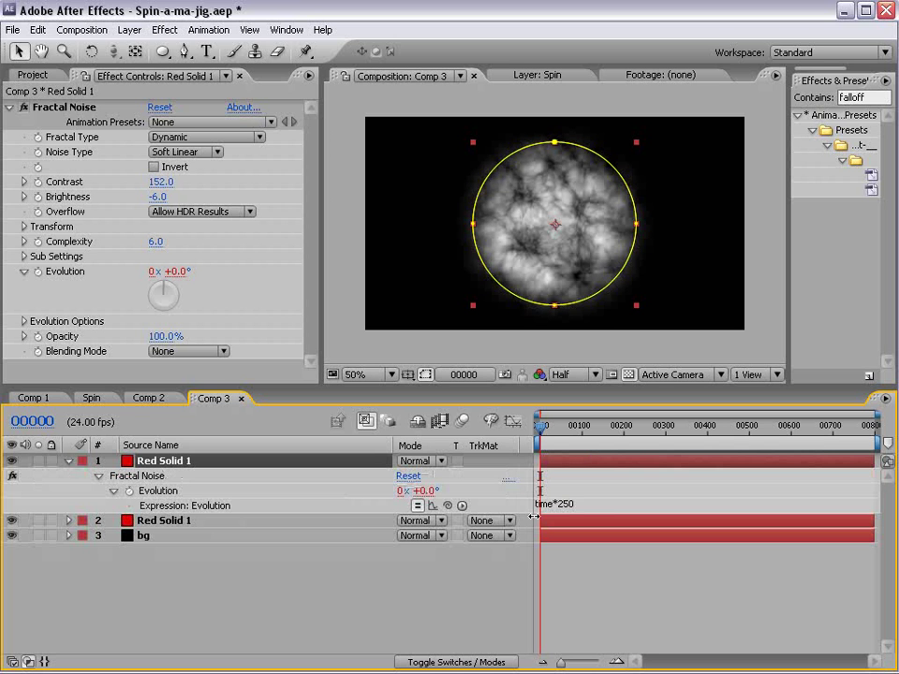
click(600, 508)
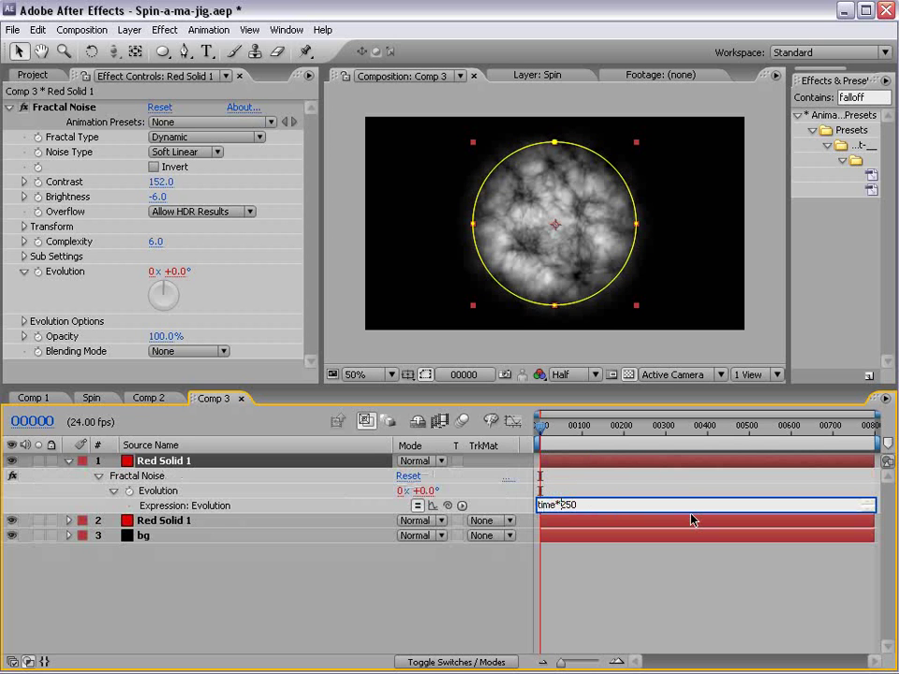
text(-)
click(668, 568)
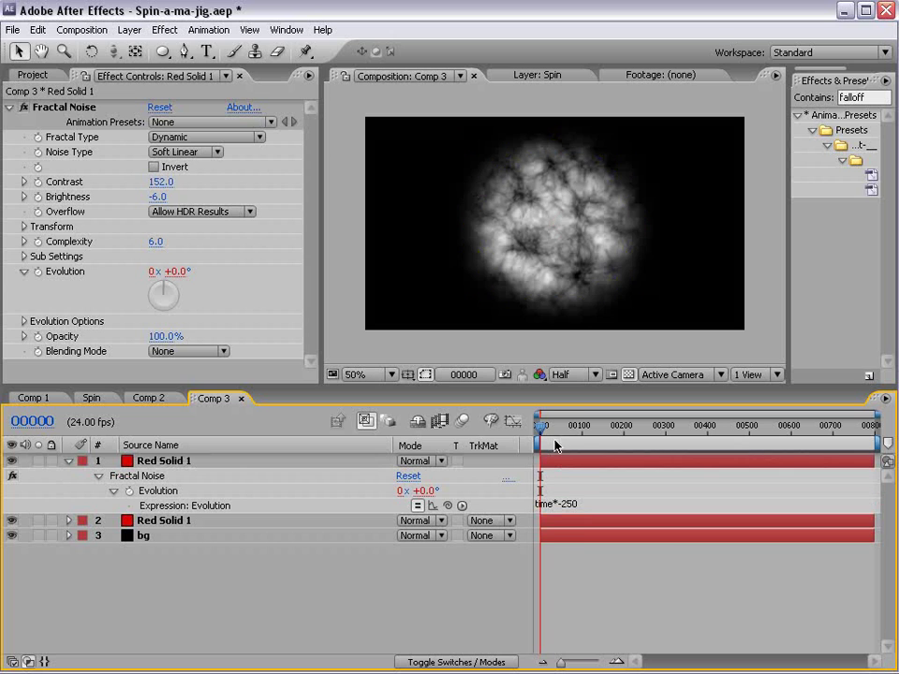
drag(555, 446, 571, 446)
click(591, 504)
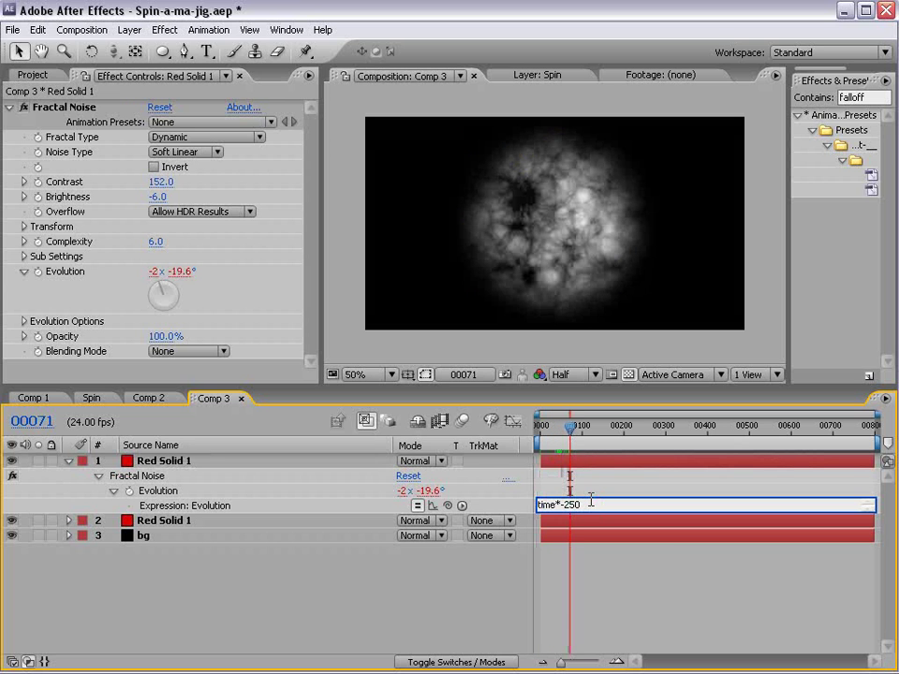
text(+50)
key(KP_Enter)
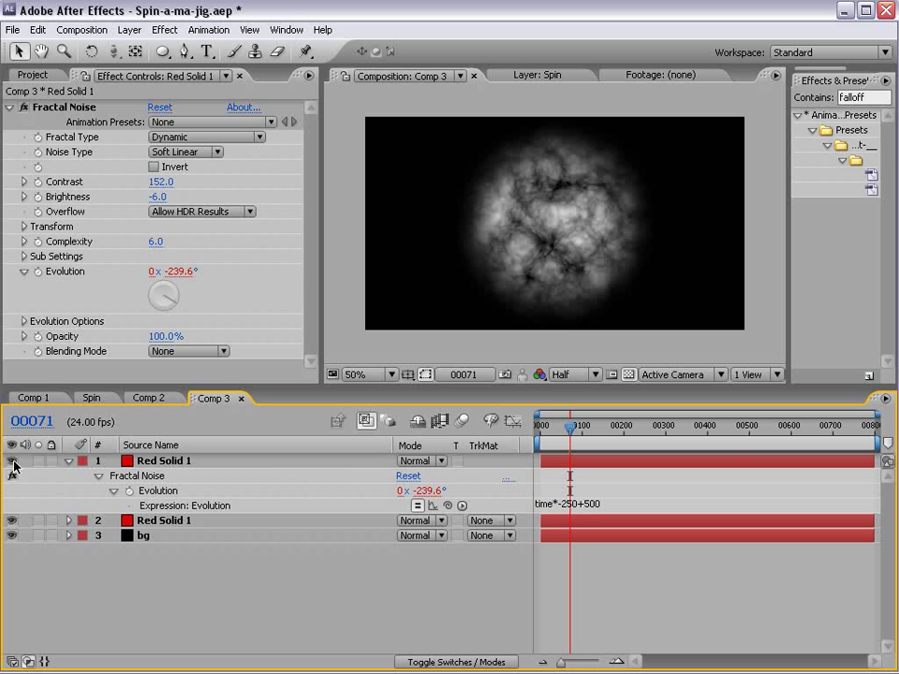
Set the top copy's blending mode to Screen over the original orb.
click(13, 462)
click(12, 462)
click(441, 461)
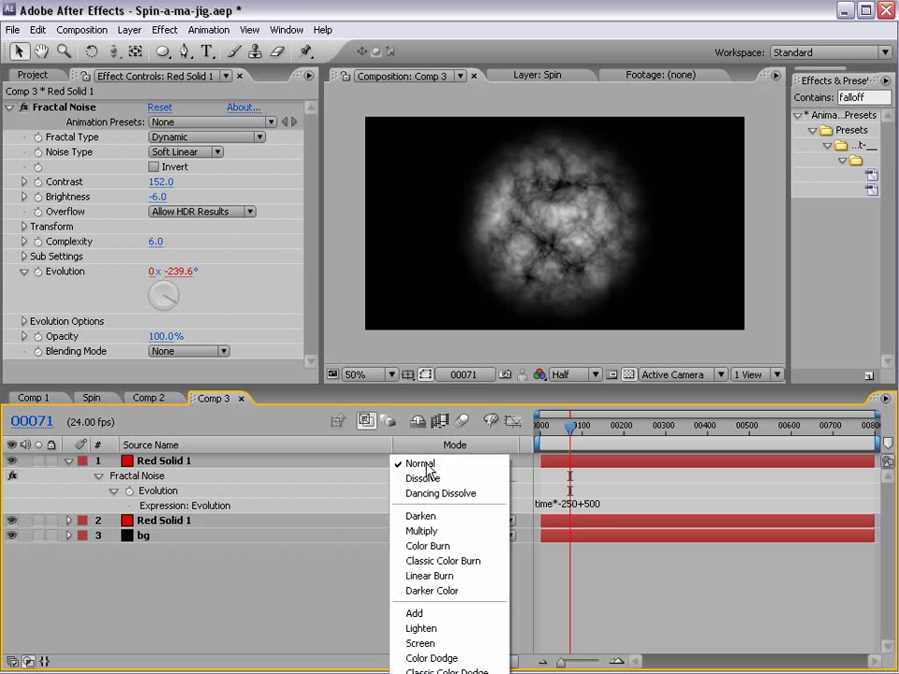
click(421, 644)
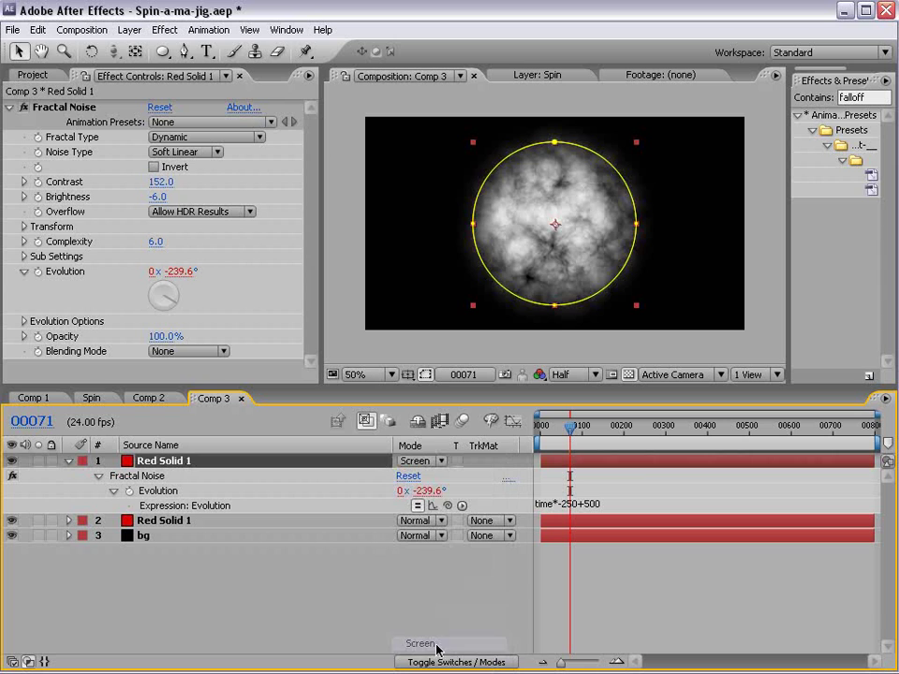
Hide the original noise layer and invert the top copy's Fractal Noise.
click(11, 521)
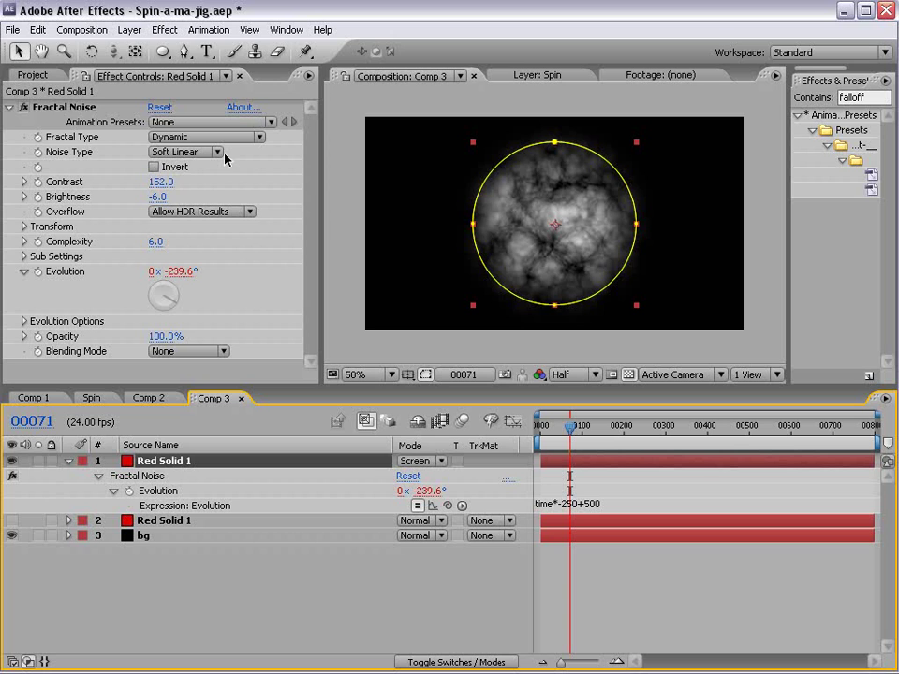
click(155, 167)
key(period)
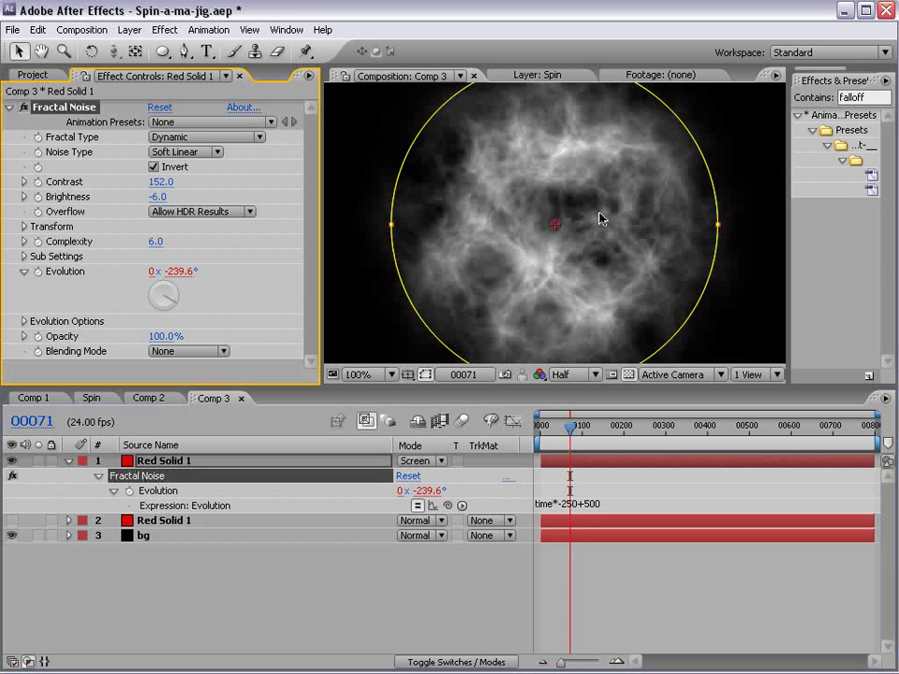
key(comma)
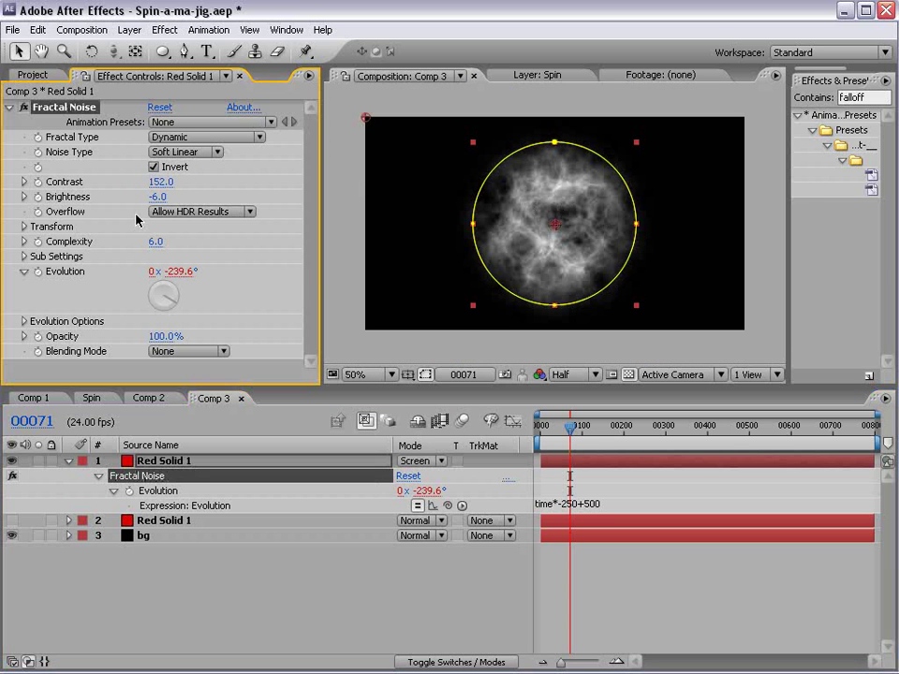
Set the top noise's Contrast to 229, Brightness to -41 and Scale to 56.
drag(165, 181, 215, 172)
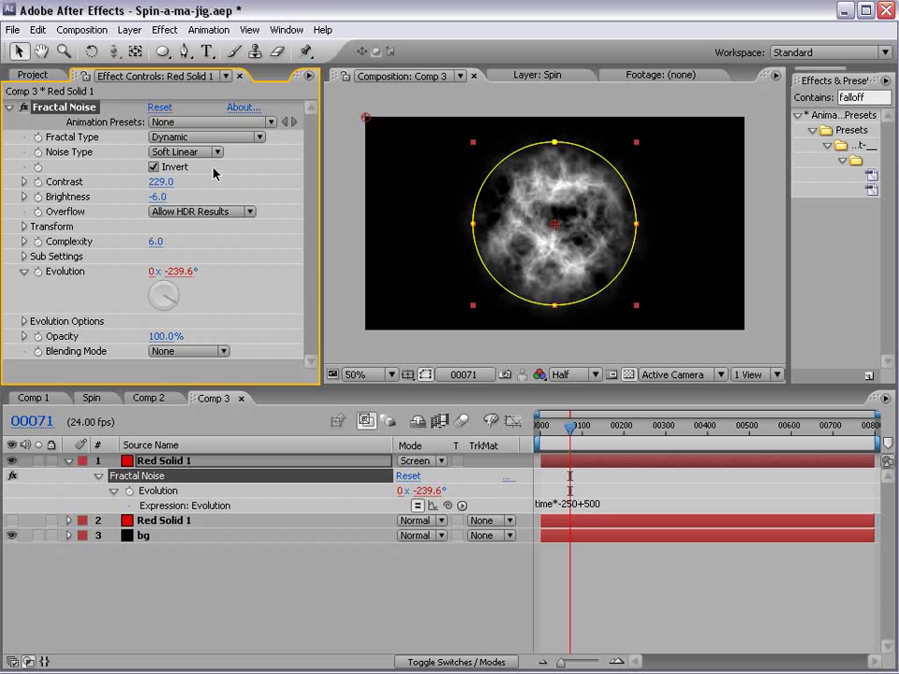
drag(156, 199, 139, 208)
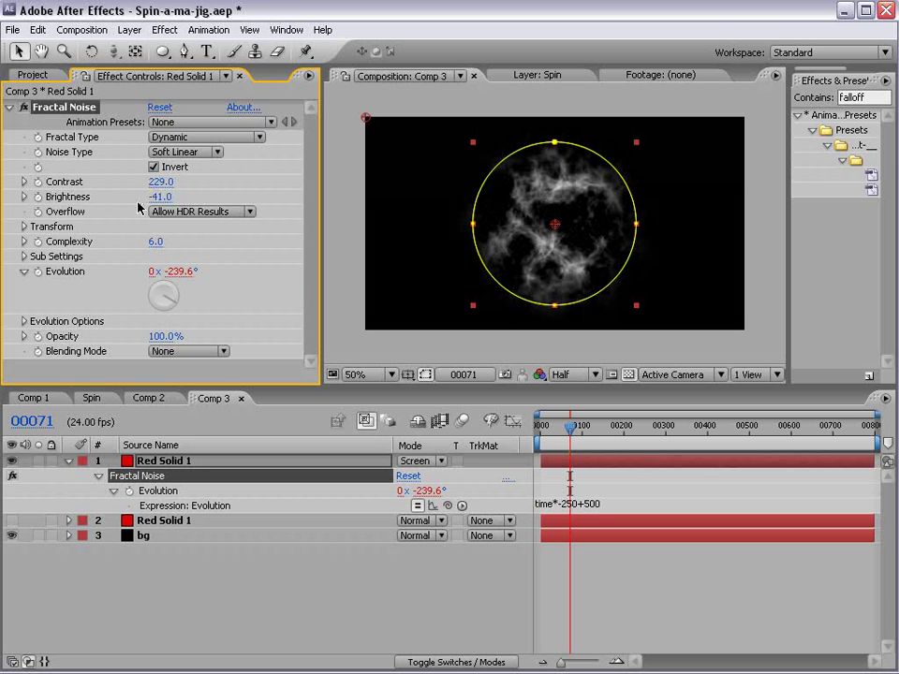
click(23, 226)
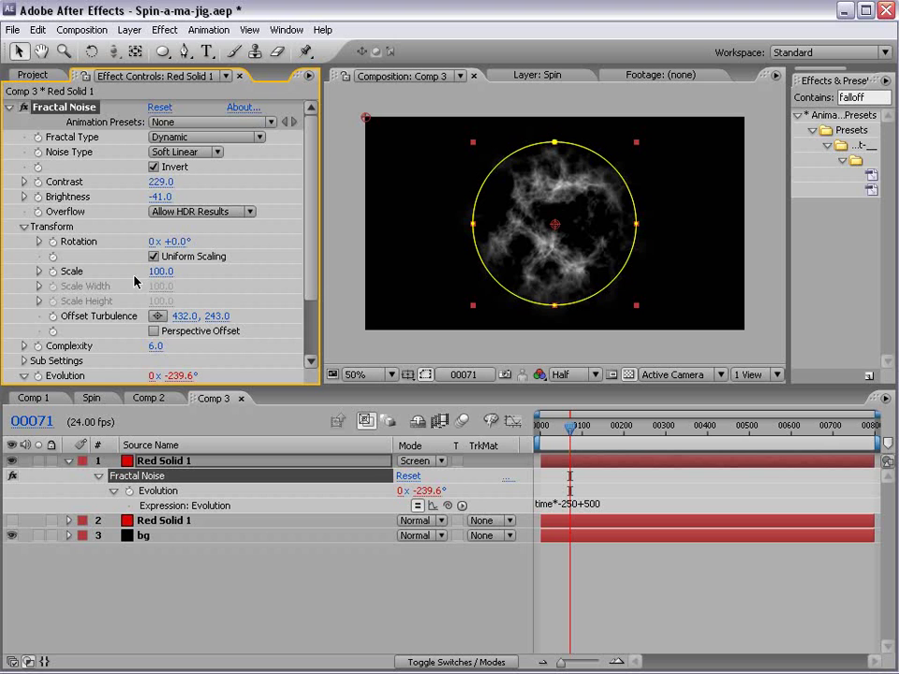
drag(160, 273, 127, 272)
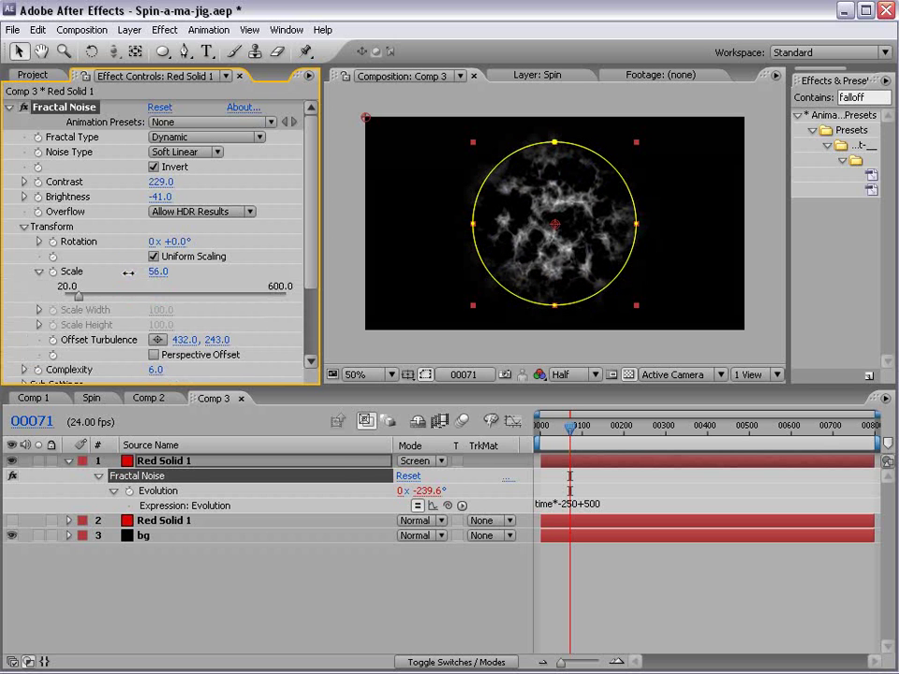
click(164, 29)
Add a Tint to the top noise layer, mapping white to orange (CB4800).
mouse_move(319, 176)
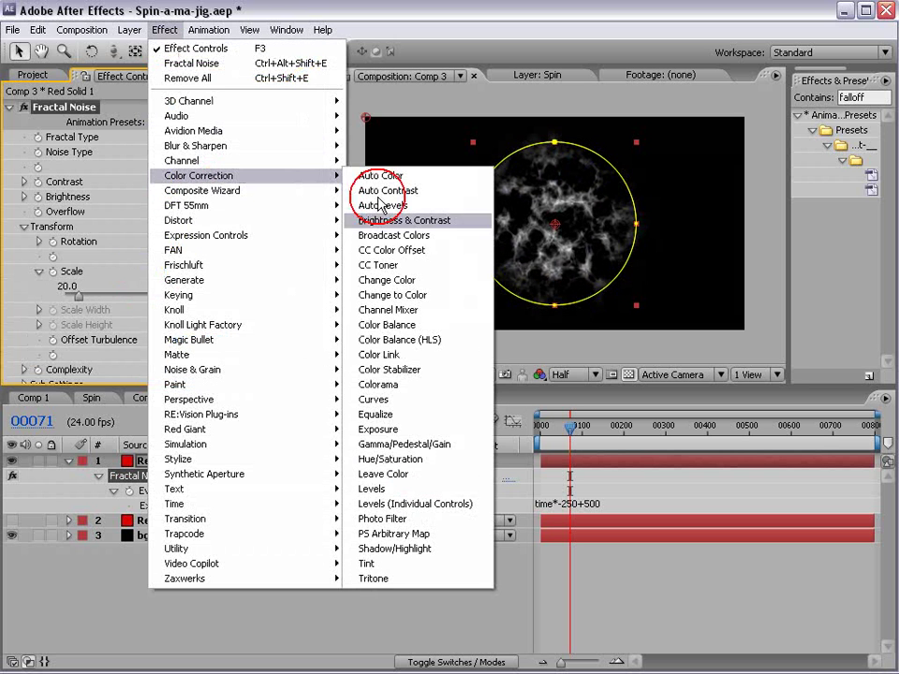
click(372, 563)
click(158, 360)
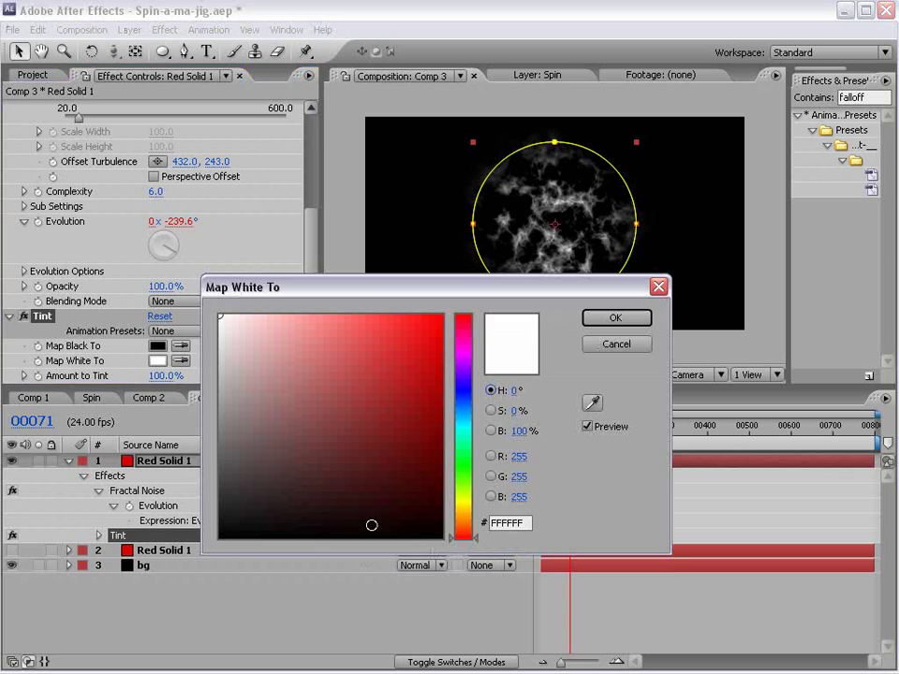
click(447, 398)
drag(450, 398, 442, 378)
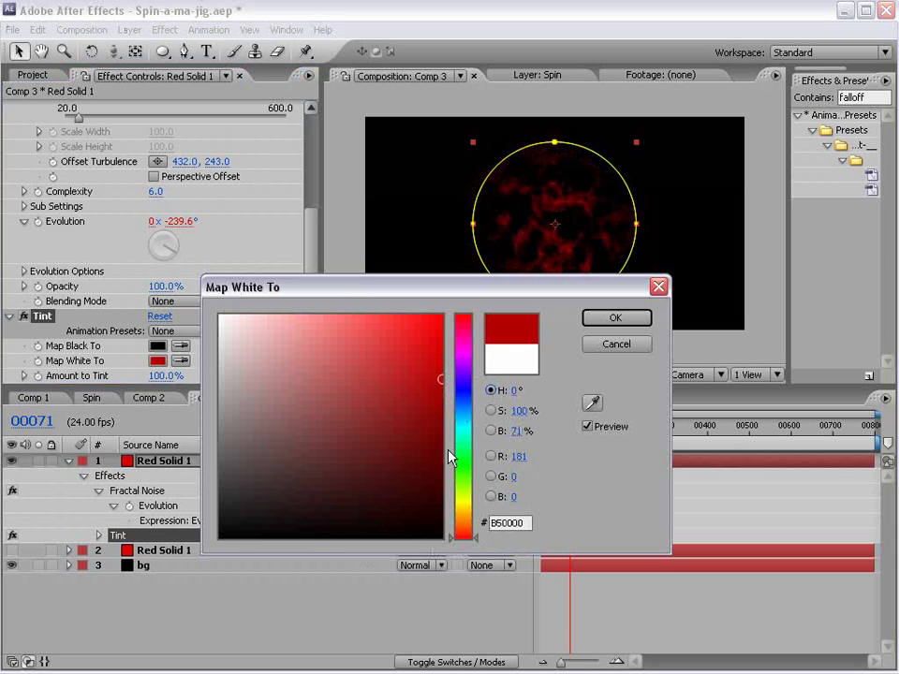
drag(462, 532, 462, 526)
click(441, 359)
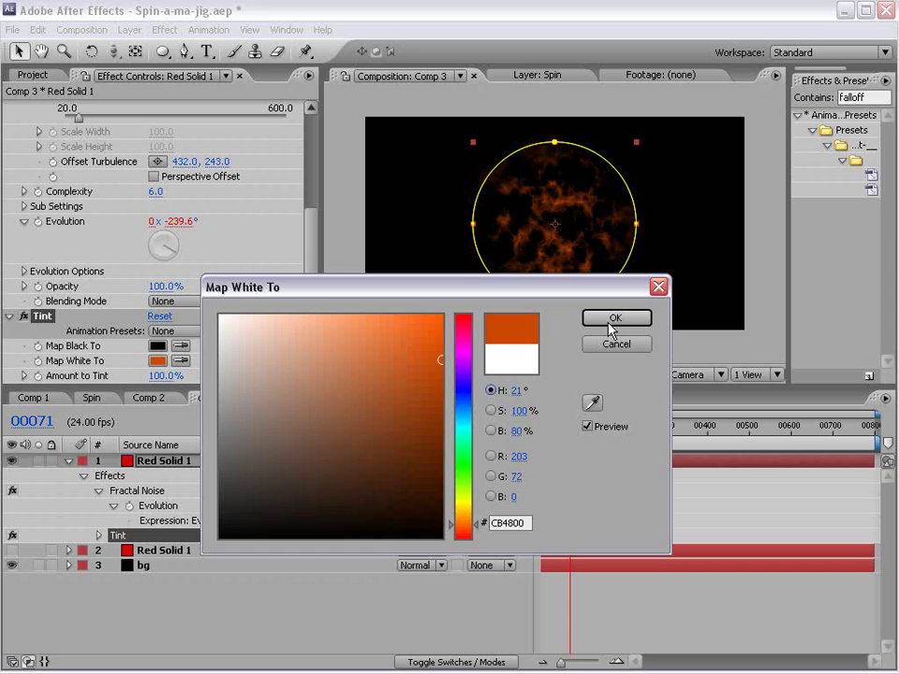
click(615, 318)
Show the second red solid and set its Fractal Noise Brightness -27 and Contrast 208.
click(10, 536)
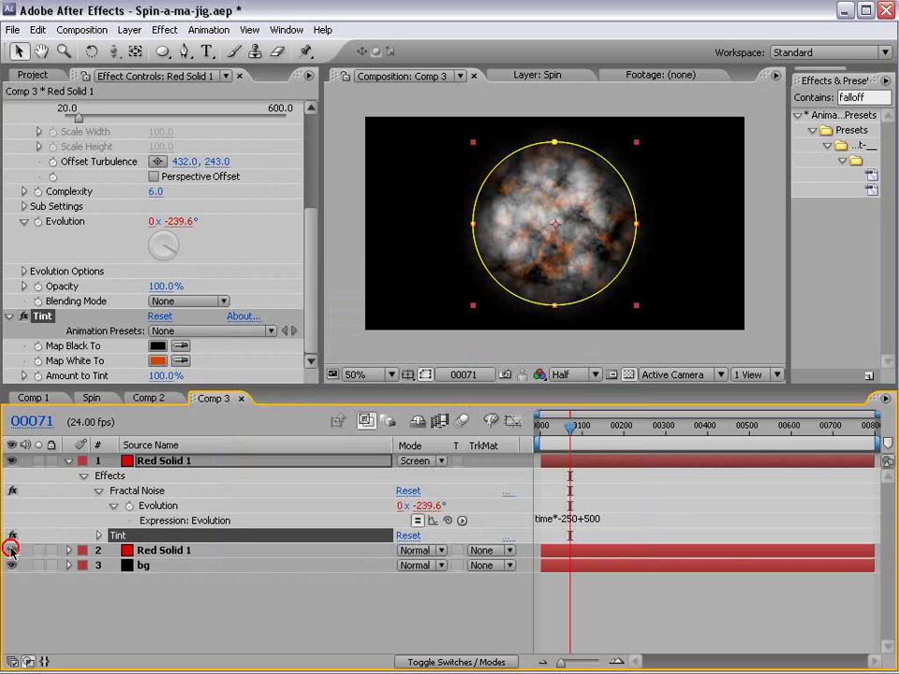
click(611, 522)
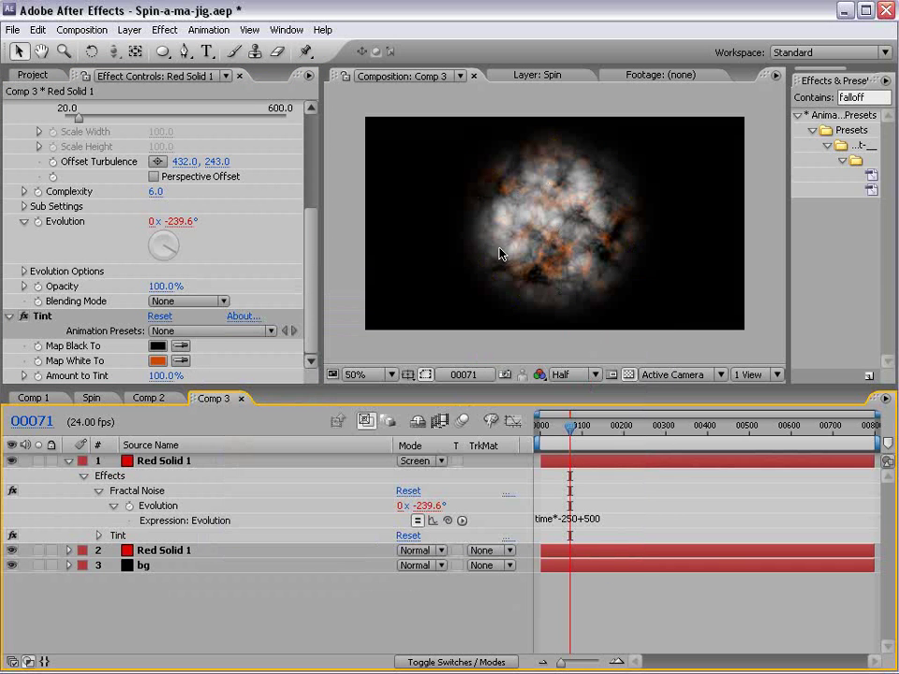
click(186, 552)
drag(158, 199, 122, 198)
click(625, 589)
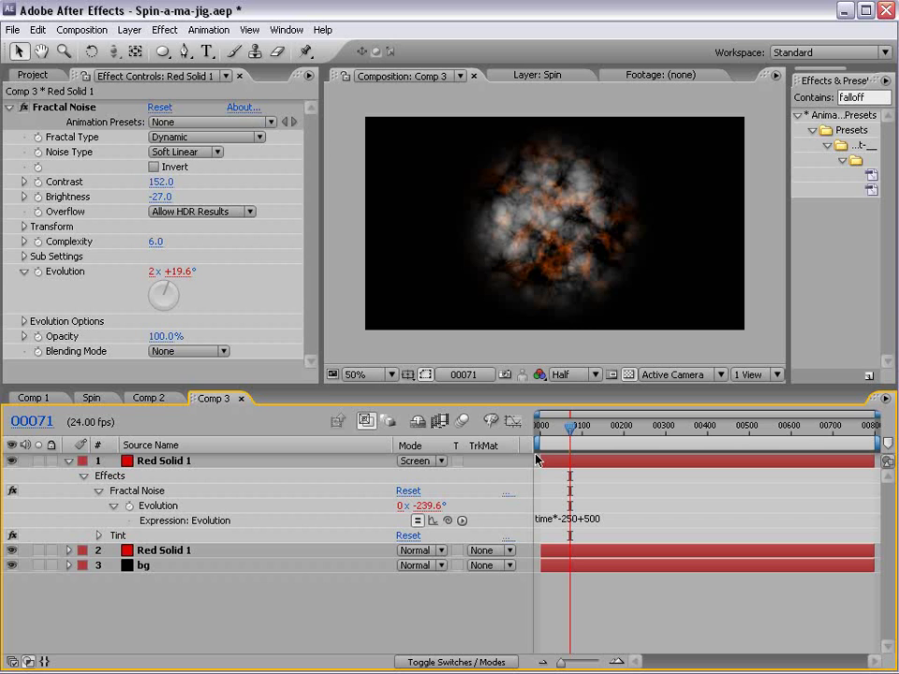
drag(161, 181, 214, 182)
click(631, 588)
key(slash)
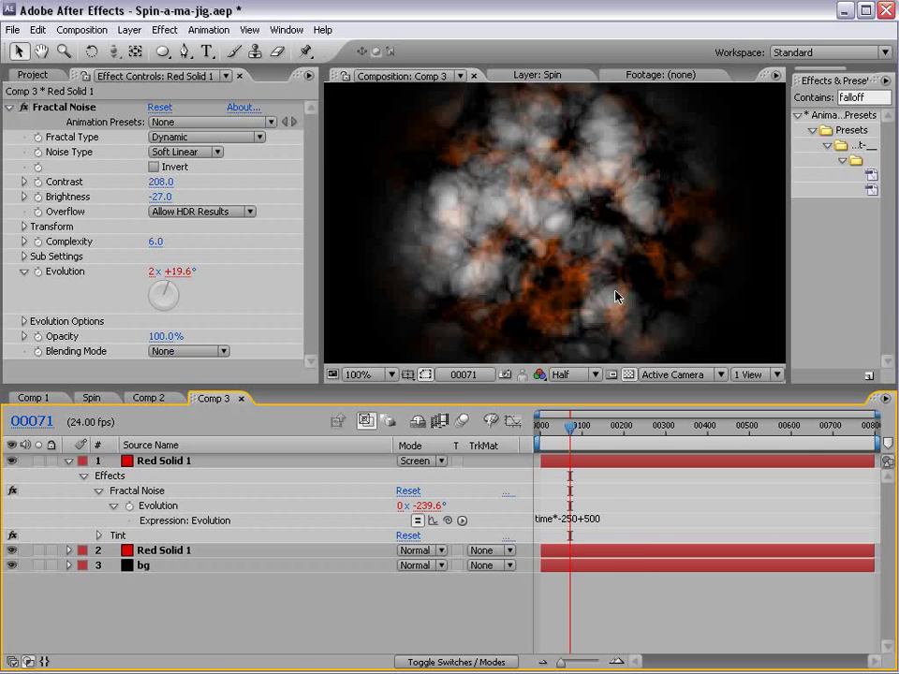
key(grave)
key(grave)
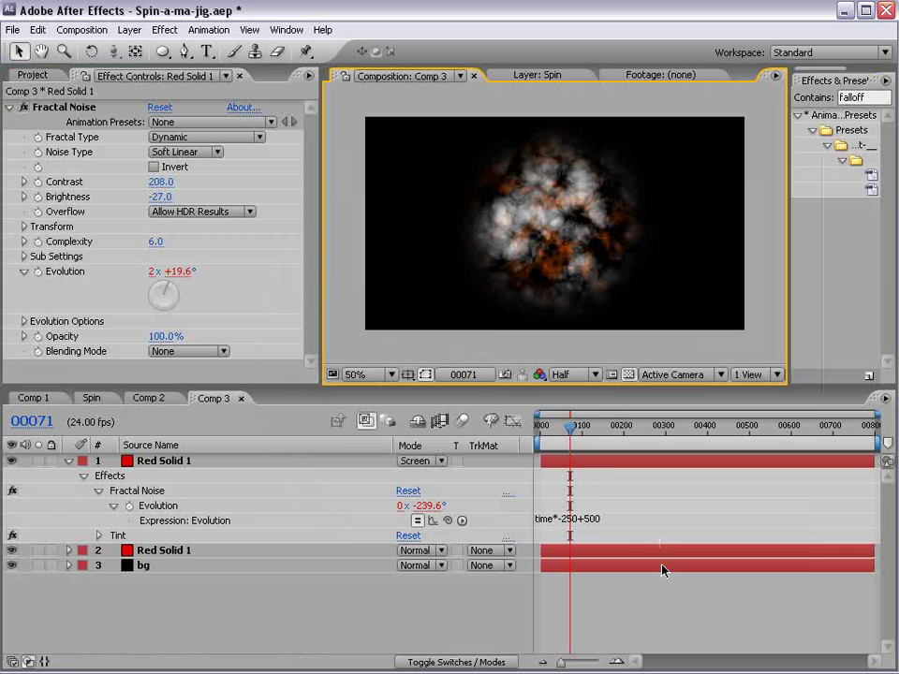
click(637, 600)
Create Adjustment Layer 3 atop the stack and bring up the Blur & Sharpen effects.
click(129, 29)
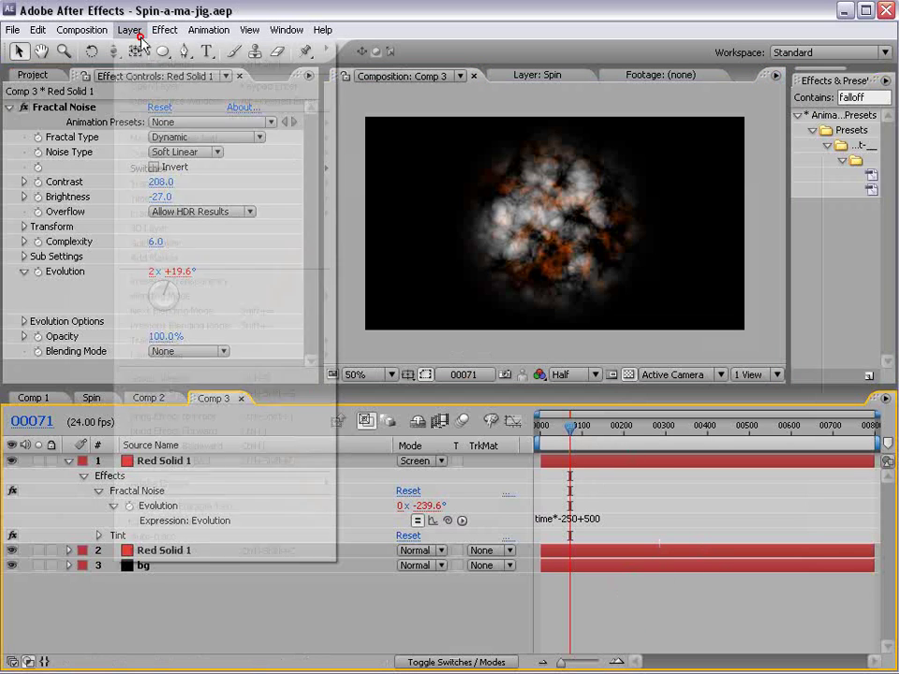
mouse_move(164, 48)
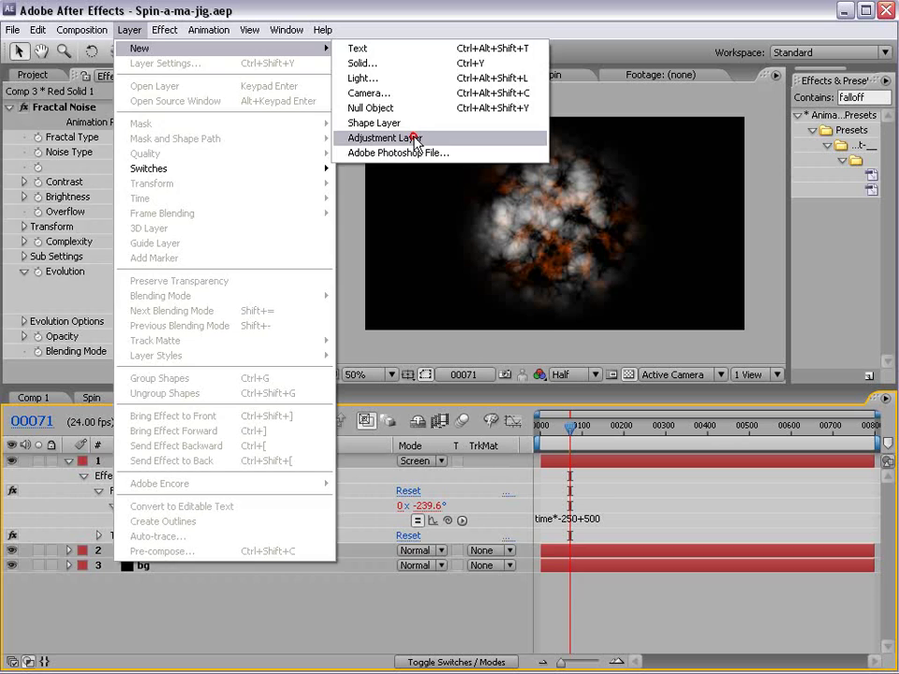
click(416, 138)
click(166, 30)
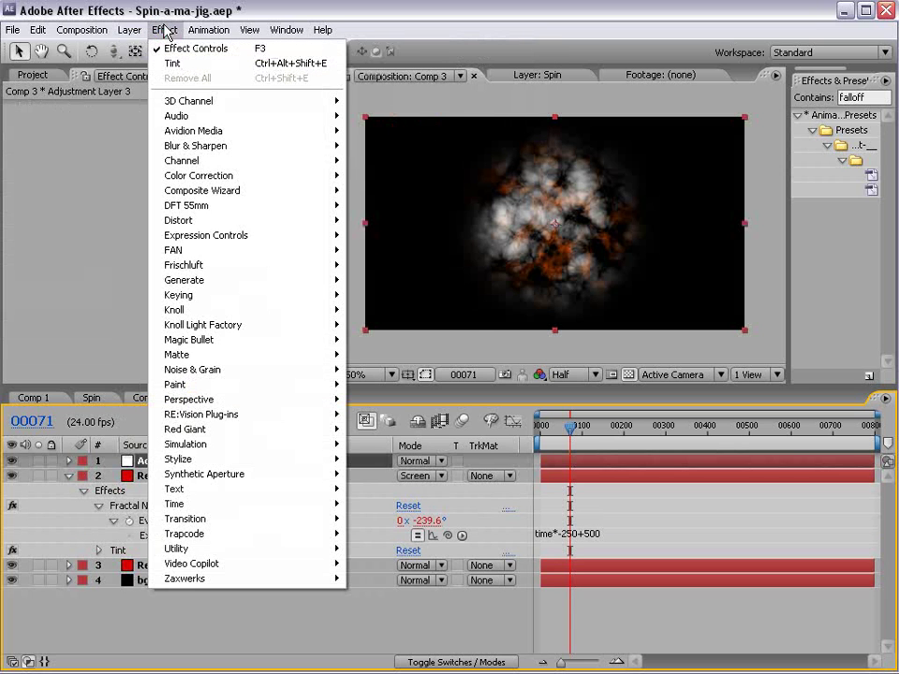
mouse_move(190, 148)
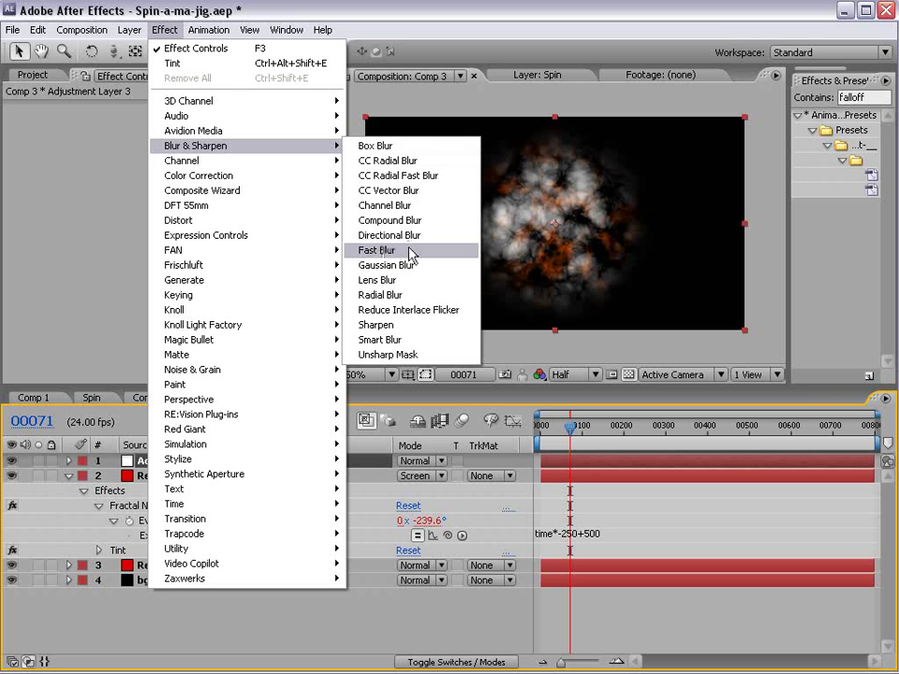
Apply a Spin Radial Blur to the adjustment layer with Amount 48.
click(395, 295)
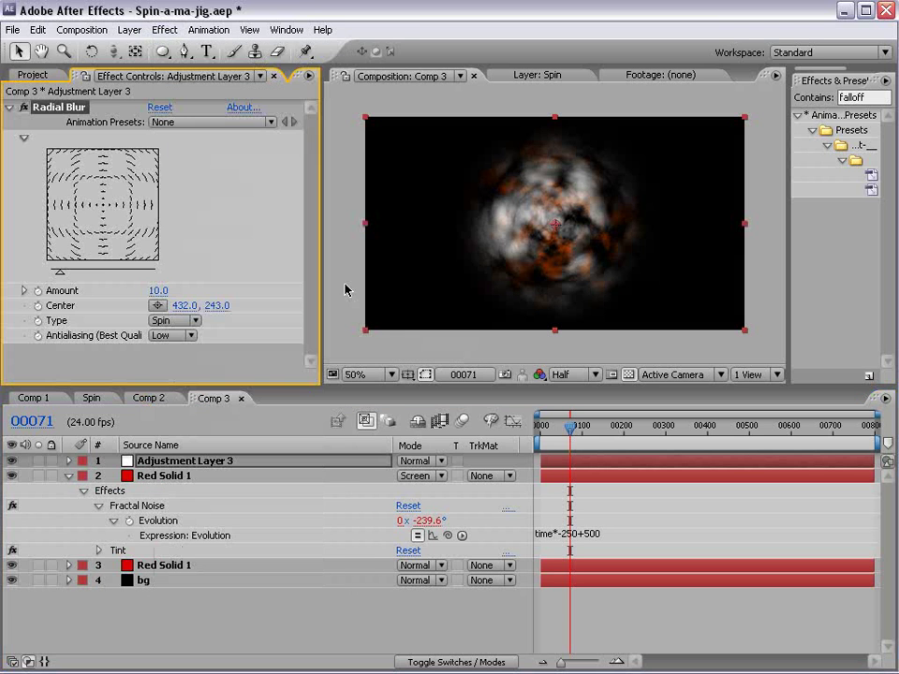
click(82, 273)
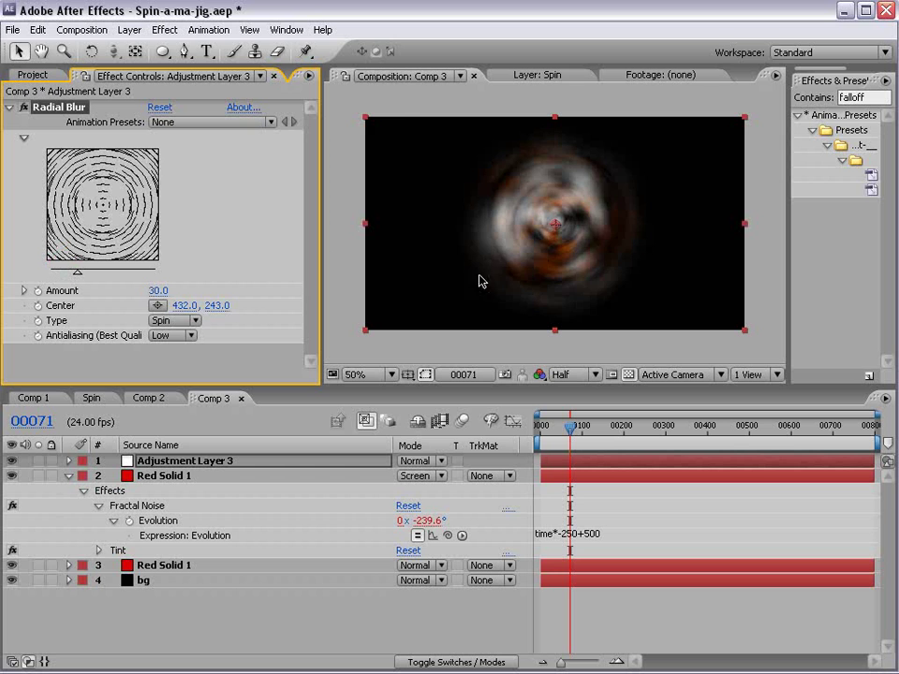
key(period)
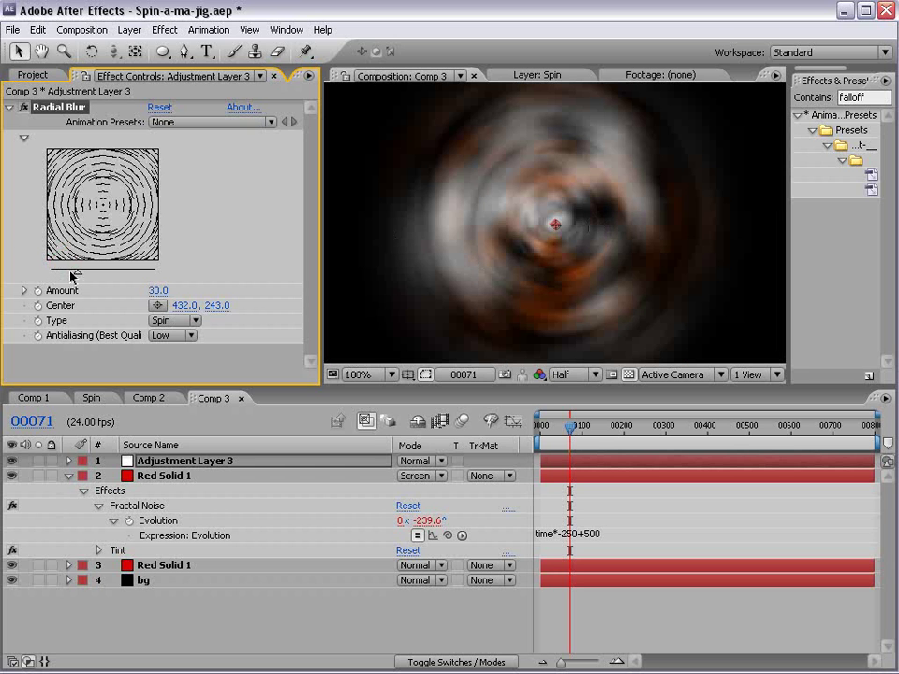
drag(73, 274, 61, 278)
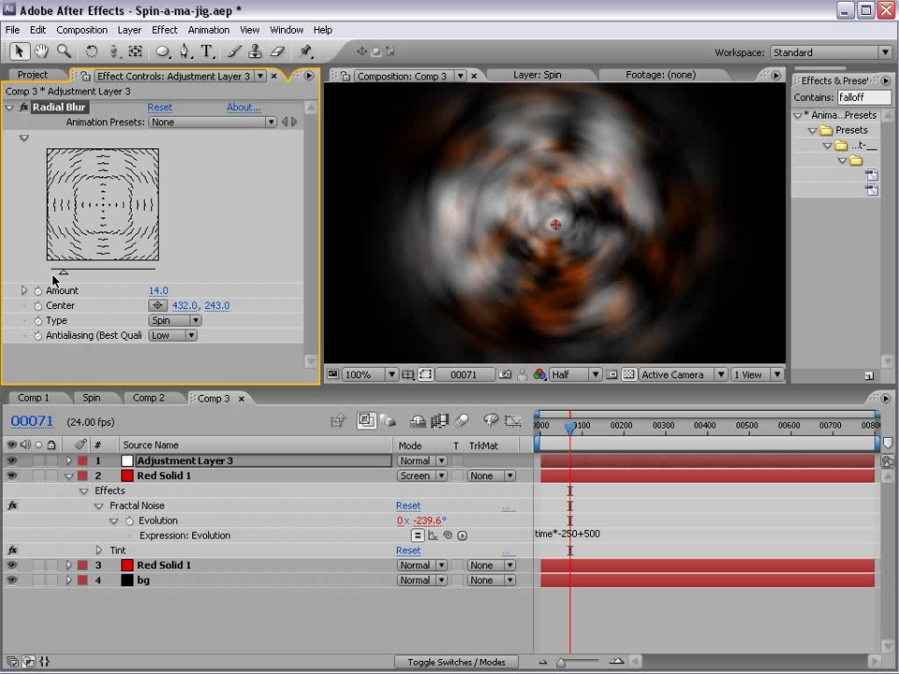
drag(74, 278, 94, 275)
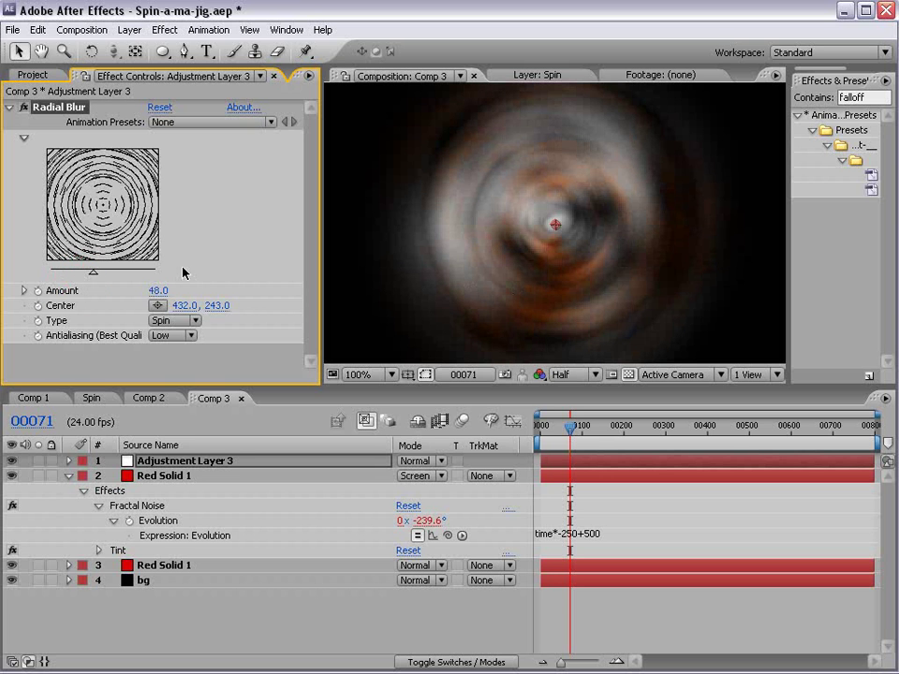
Set the Radial Blur antialiasing to High, then switch the effect off.
scroll(556, 248, up, 1)
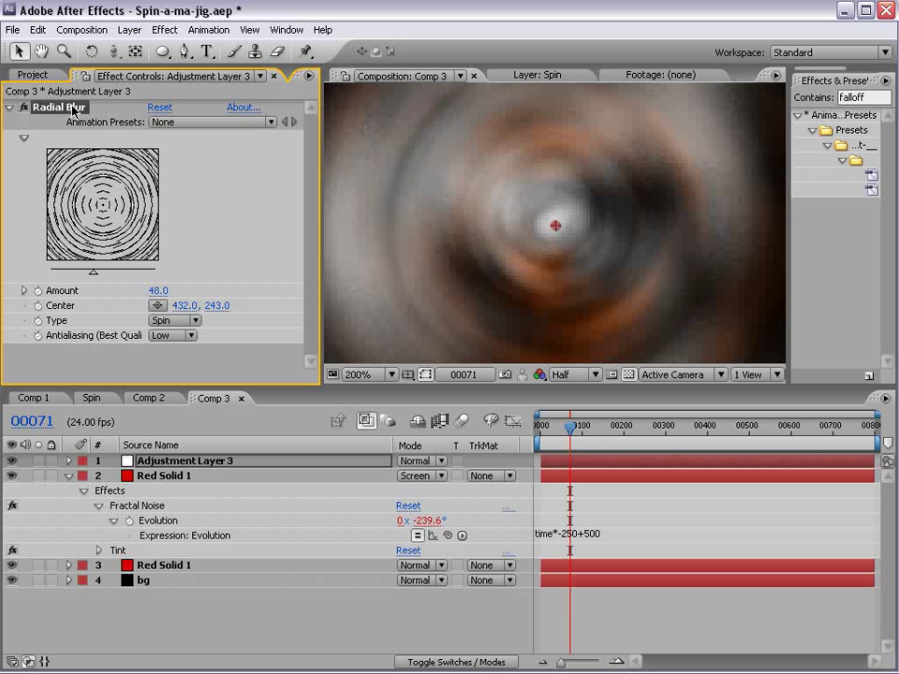
click(178, 335)
click(173, 355)
scroll(541, 223, down, 1)
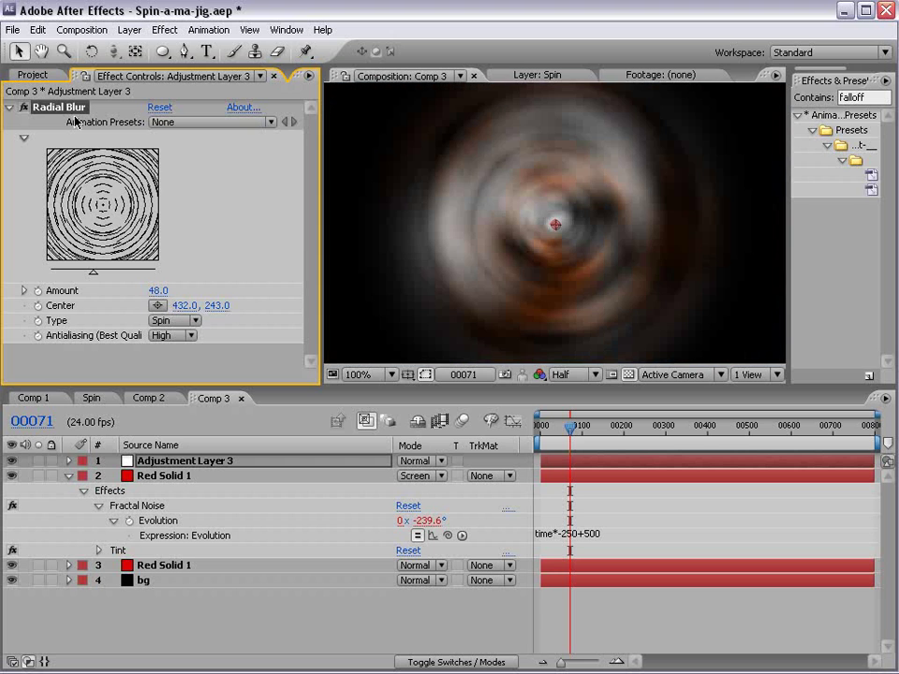
click(23, 110)
click(164, 29)
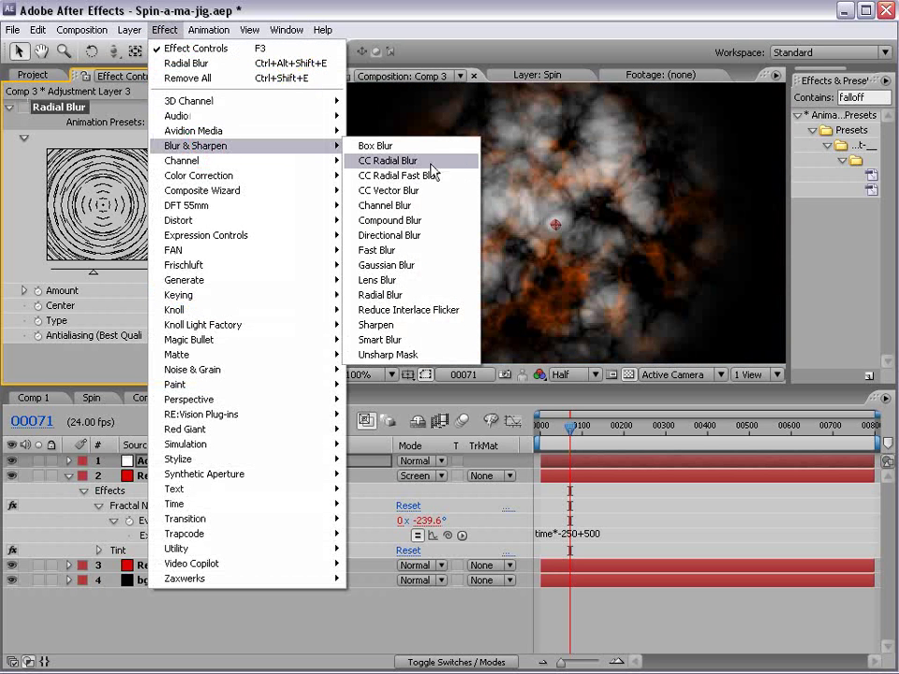
Apply CC Radial Blur, Scratch type, Amount 27, Quality 45.3, and preview other frames.
click(412, 160)
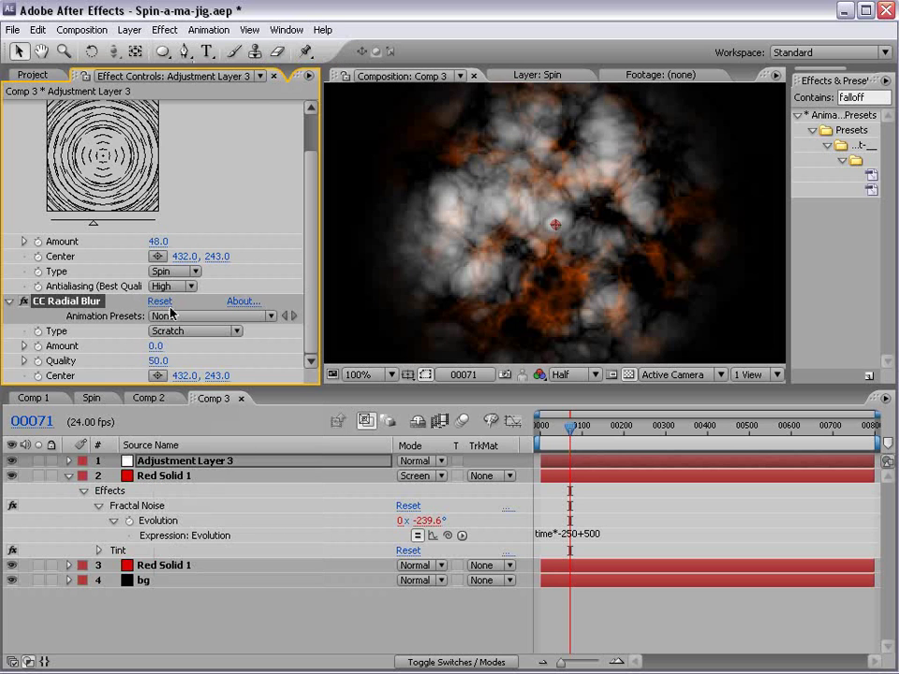
drag(154, 346, 176, 347)
click(190, 331)
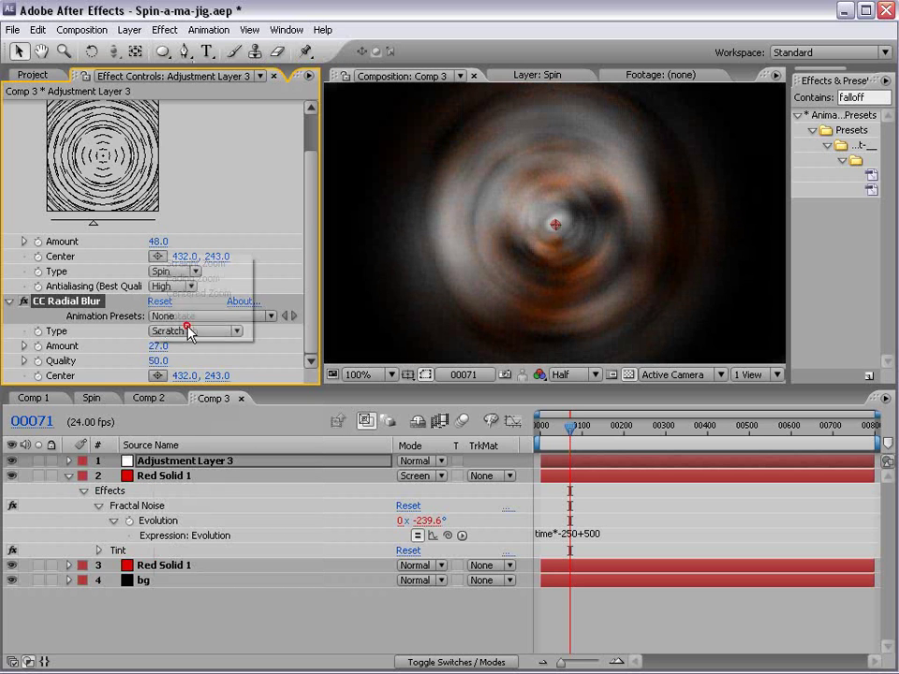
click(190, 331)
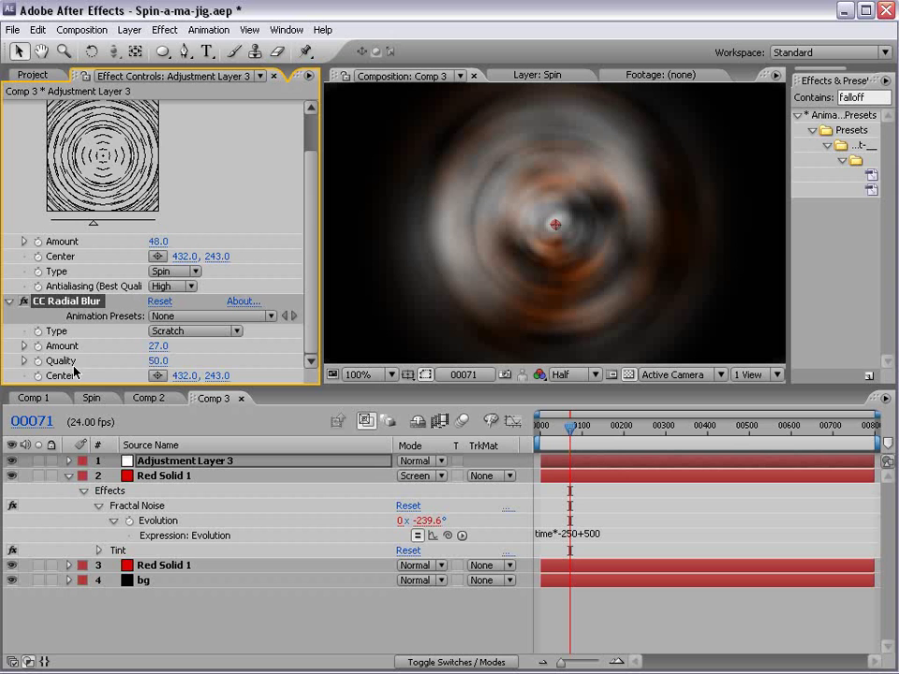
drag(161, 360, 137, 361)
drag(548, 425, 602, 413)
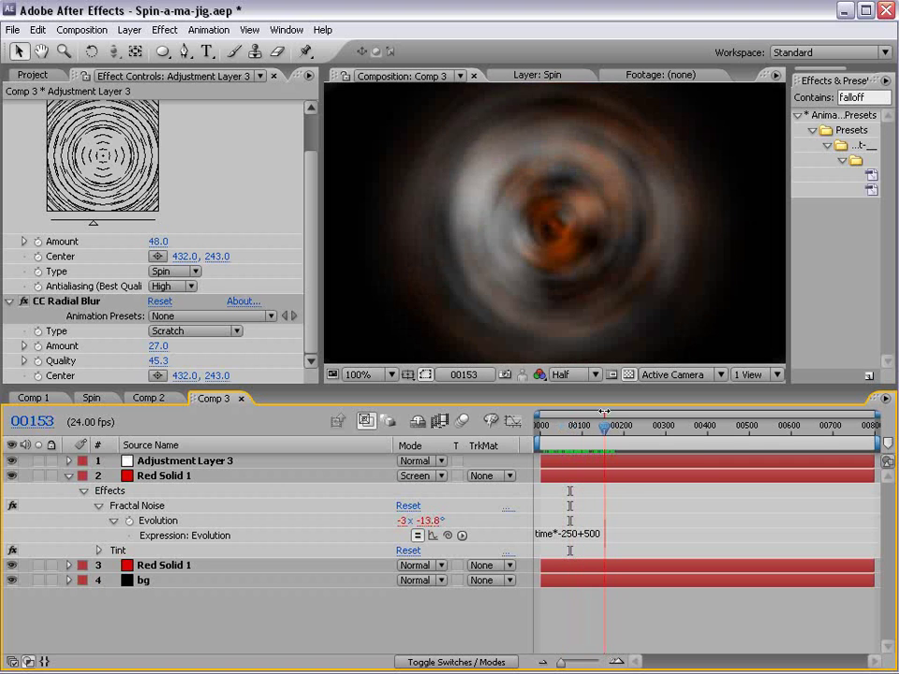
drag(159, 346, 159, 346)
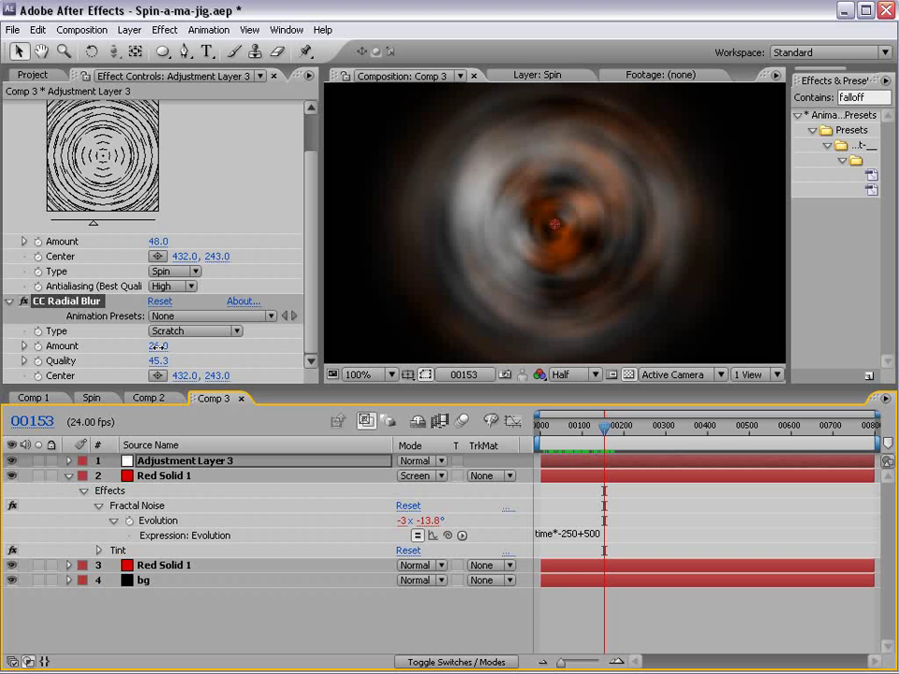
Add Curves to Adjustment Layer 3 and bend the RGB curve into an S-shape.
click(164, 30)
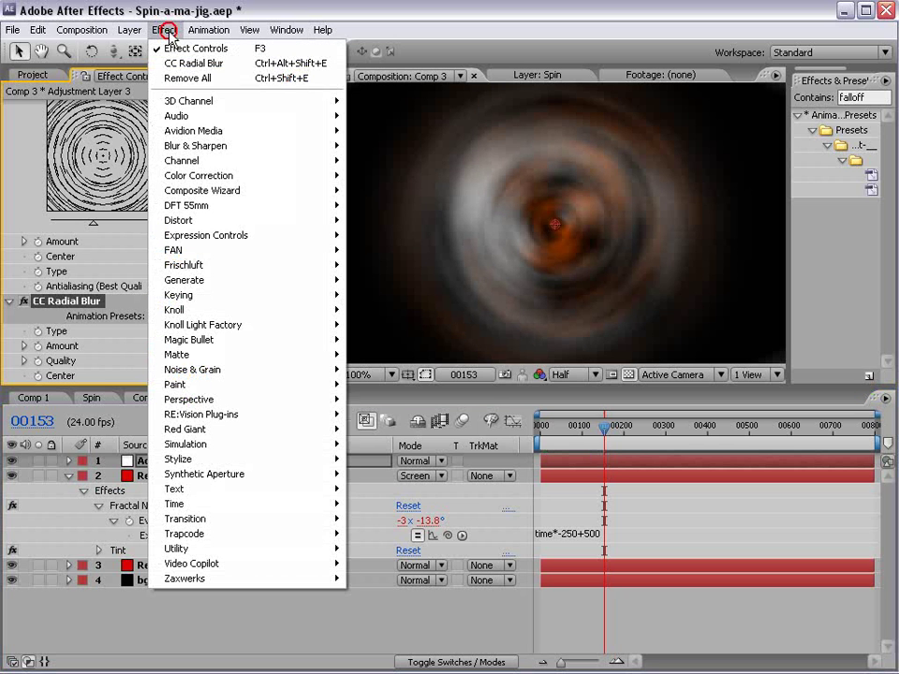
mouse_move(200, 176)
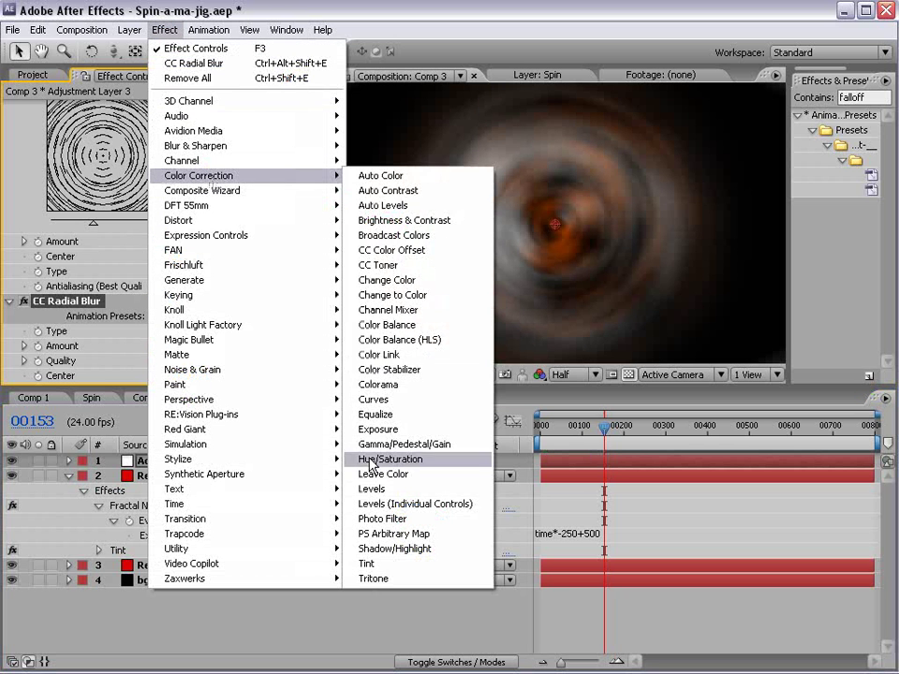
click(373, 400)
drag(134, 281, 90, 343)
drag(140, 282, 134, 268)
drag(89, 342, 86, 336)
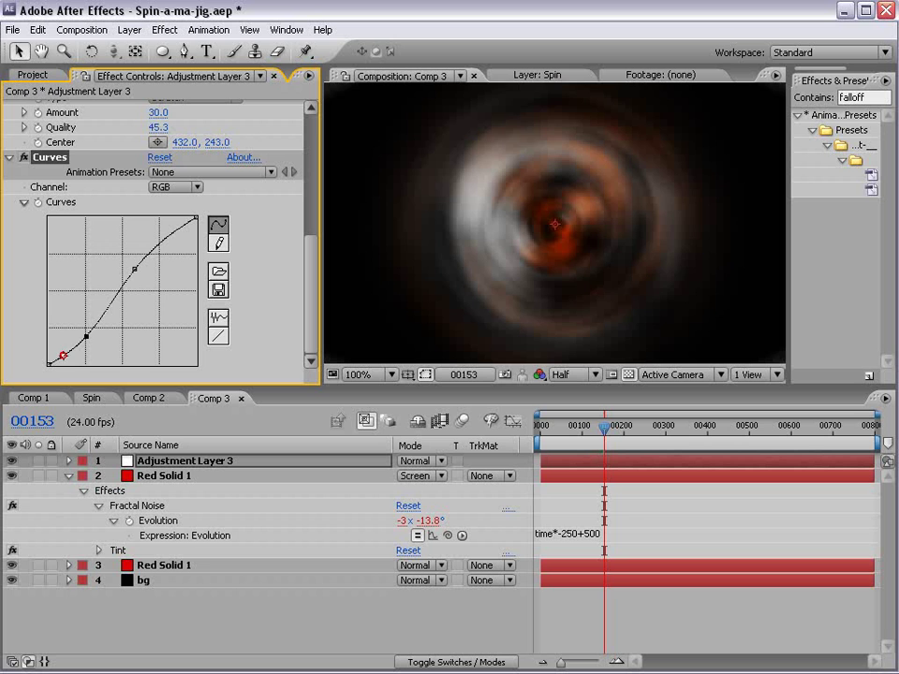
click(68, 356)
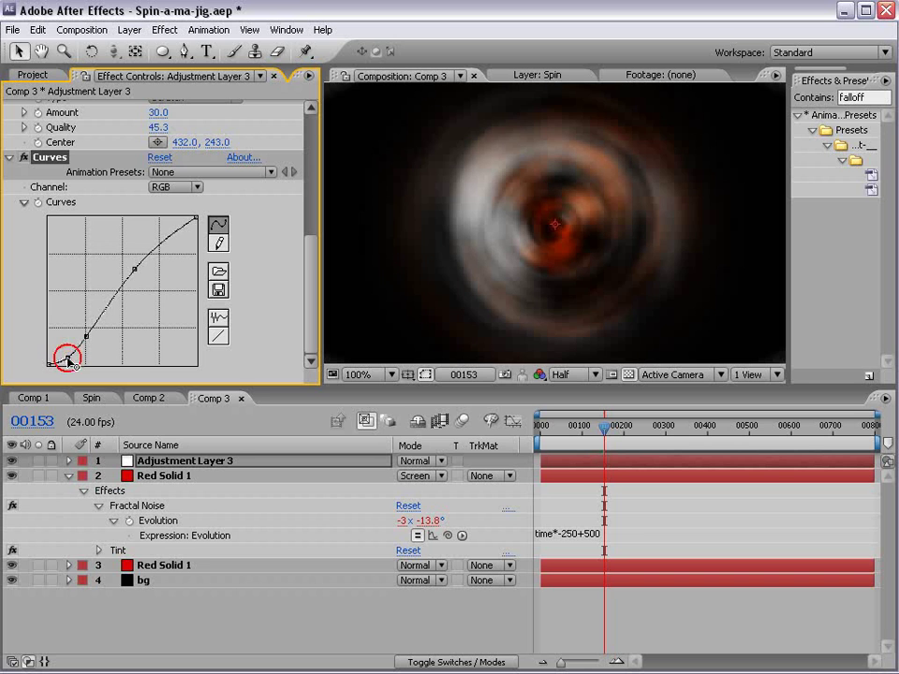
click(109, 311)
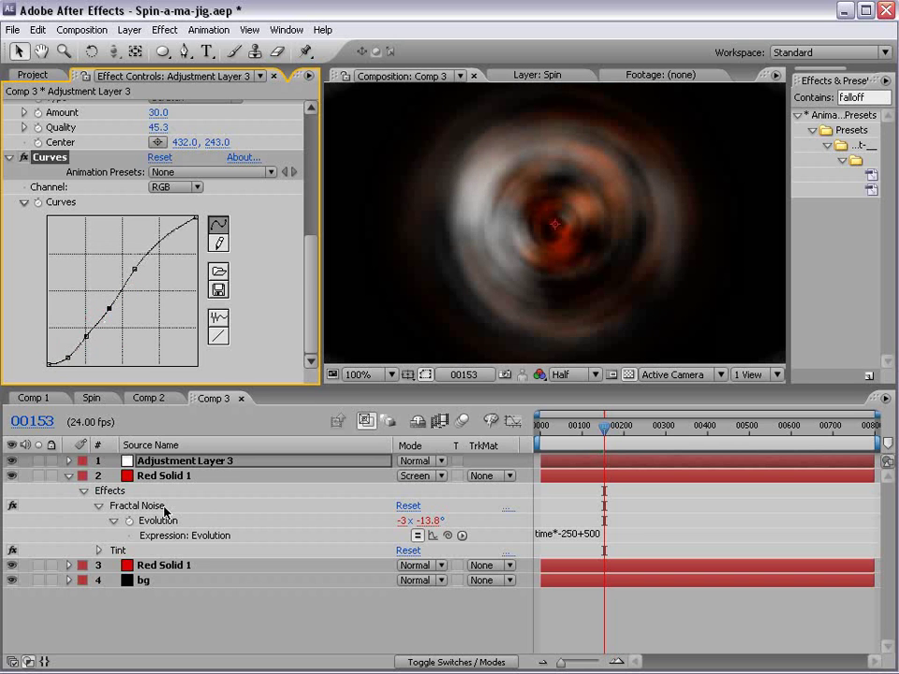
click(175, 566)
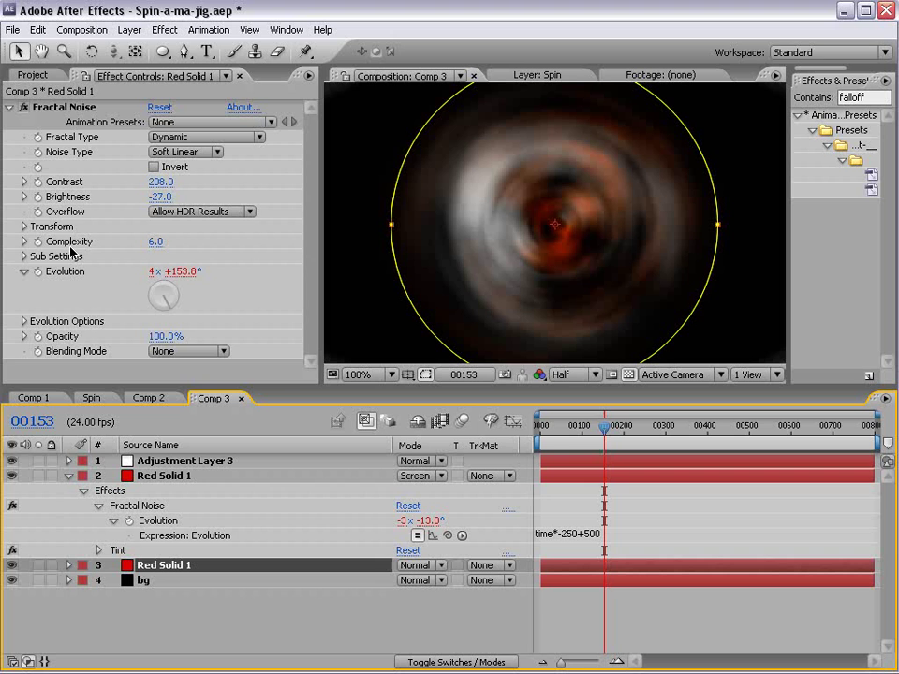
Set the lower Red Solid 1's Fractal Noise Scale to 83 and RAM-preview the animation.
click(23, 227)
mouse_move(157, 273)
mouse_down()
mouse_move(127, 273)
mouse_move(179, 272)
mouse_move(146, 273)
mouse_up()
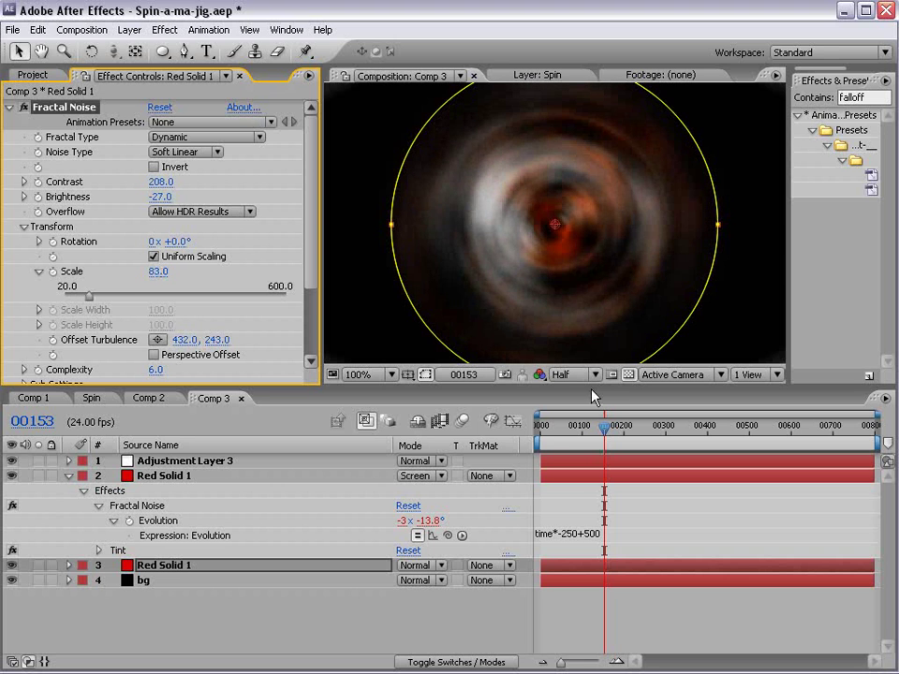
mouse_move(603, 430)
mouse_down()
mouse_move(557, 433)
mouse_move(609, 430)
mouse_up()
click(613, 618)
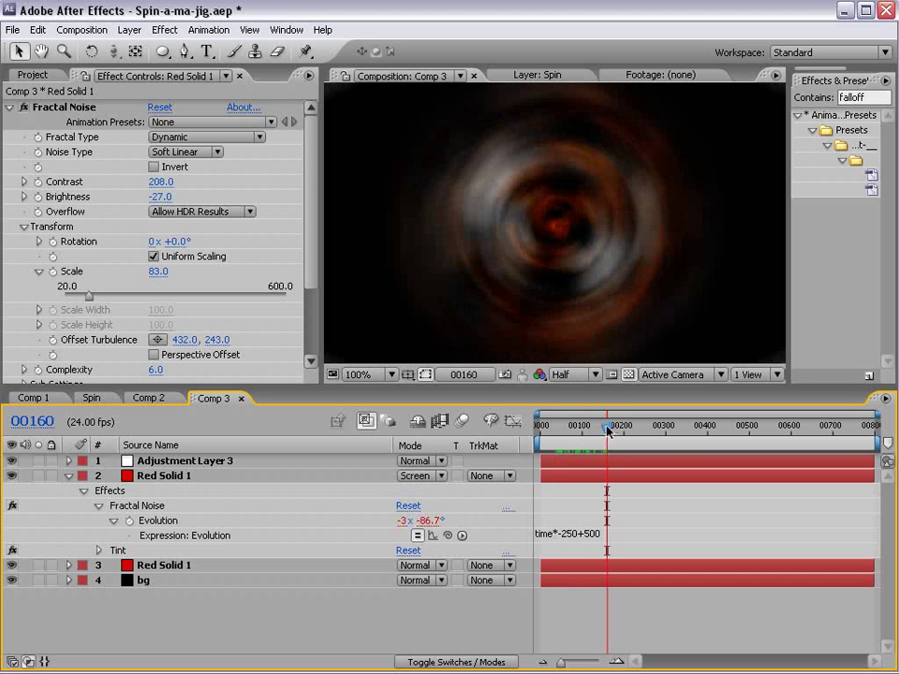
key(KP_0)
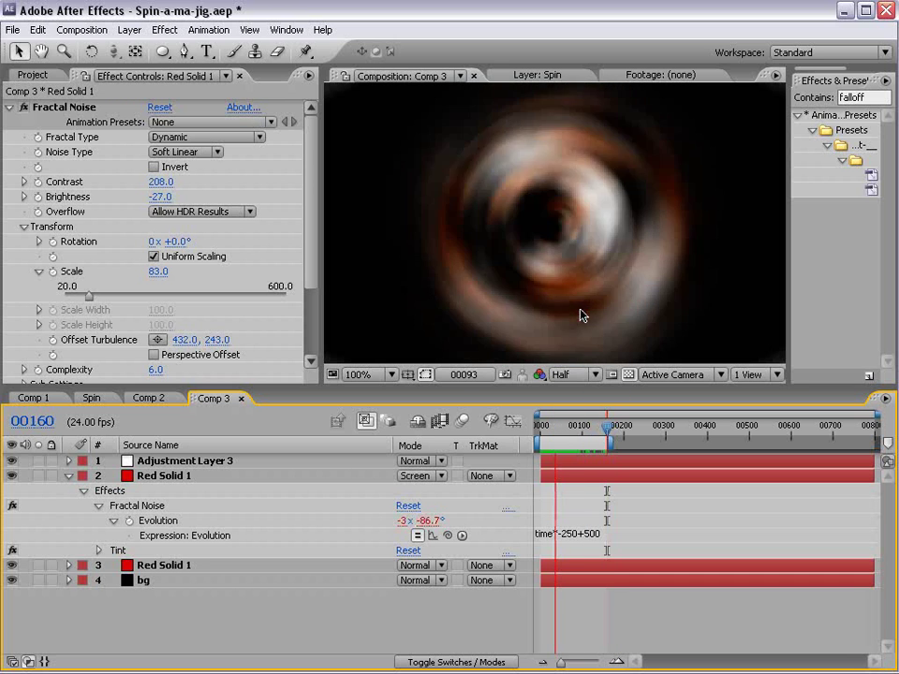
key(space)
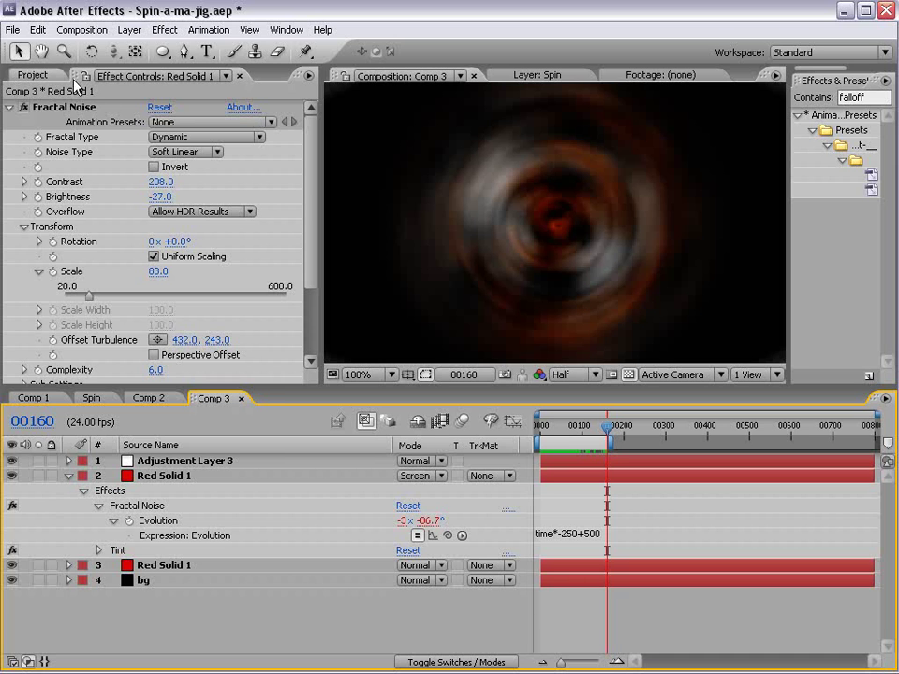
Save the project and rename Comp 3 to 'Spin Thing ORB'.
click(33, 75)
key(ctrl+s)
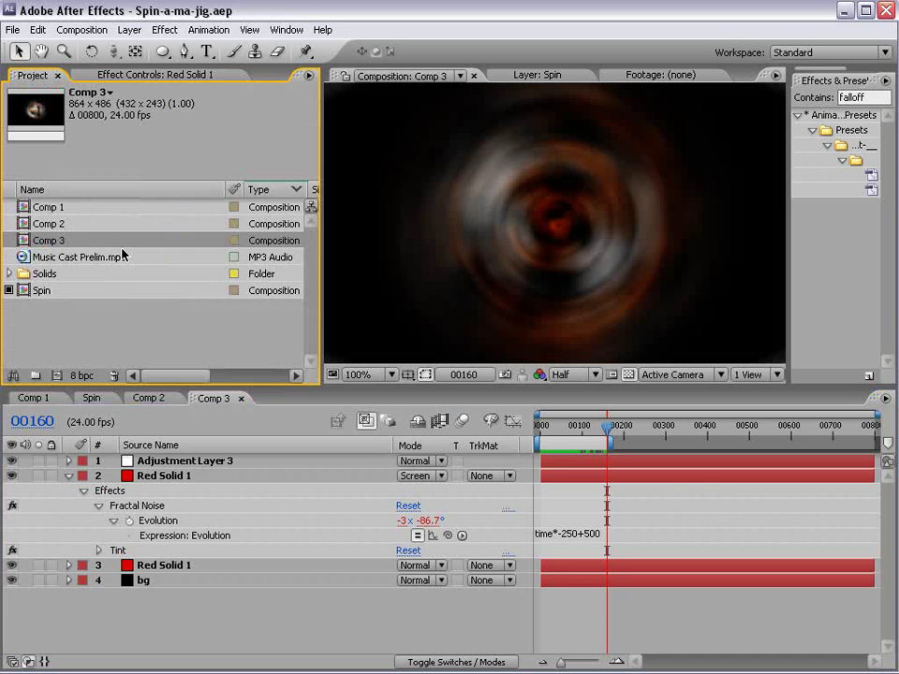
key(Return)
text(Spin Thing OR)
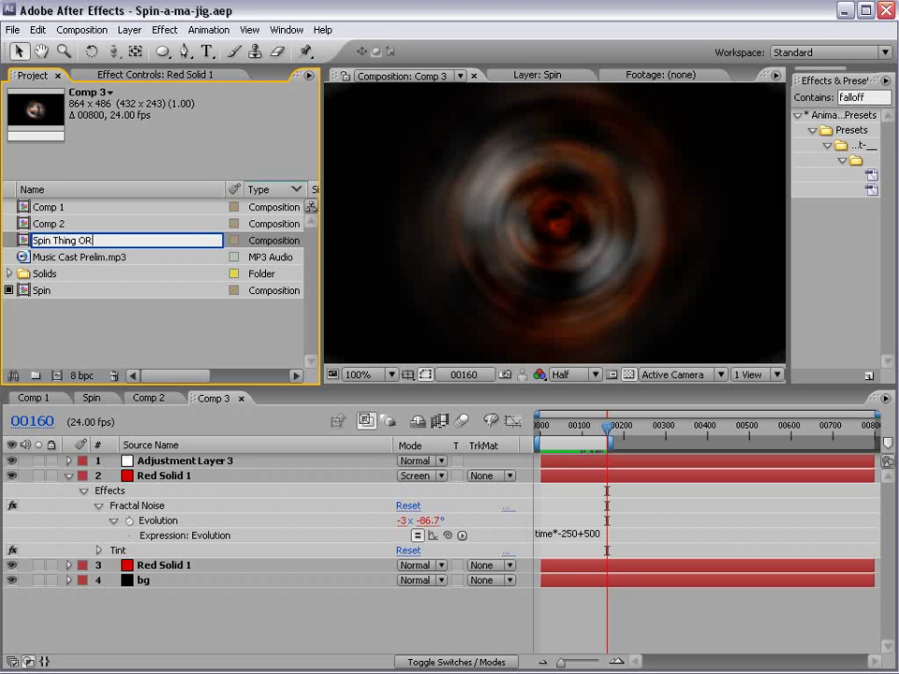
text(B)
Nest Spin Thing ORB inside a new composition, Spin Thing ORB 2.
click(93, 345)
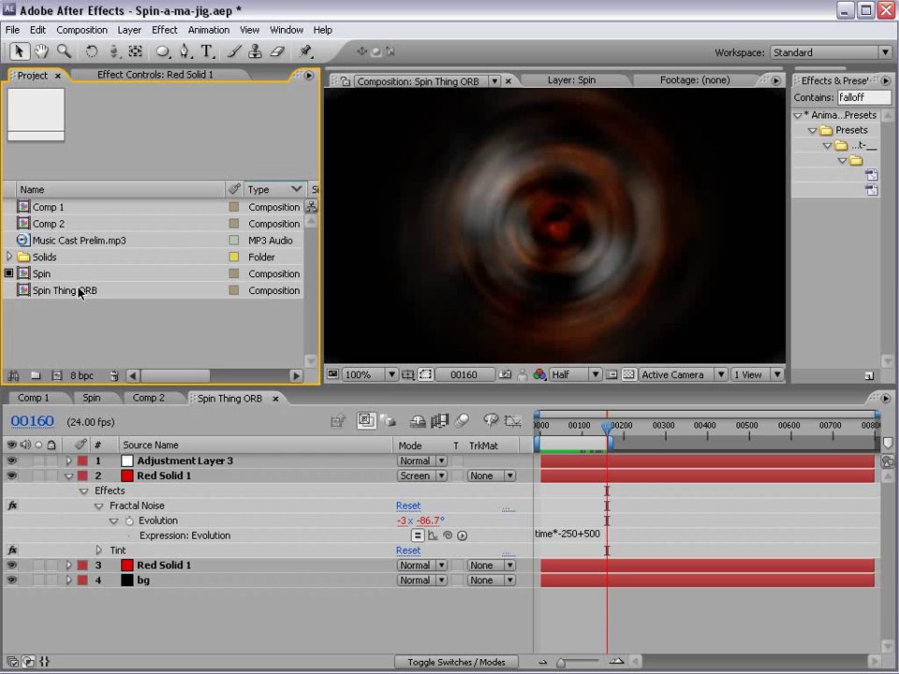
drag(64, 290, 58, 378)
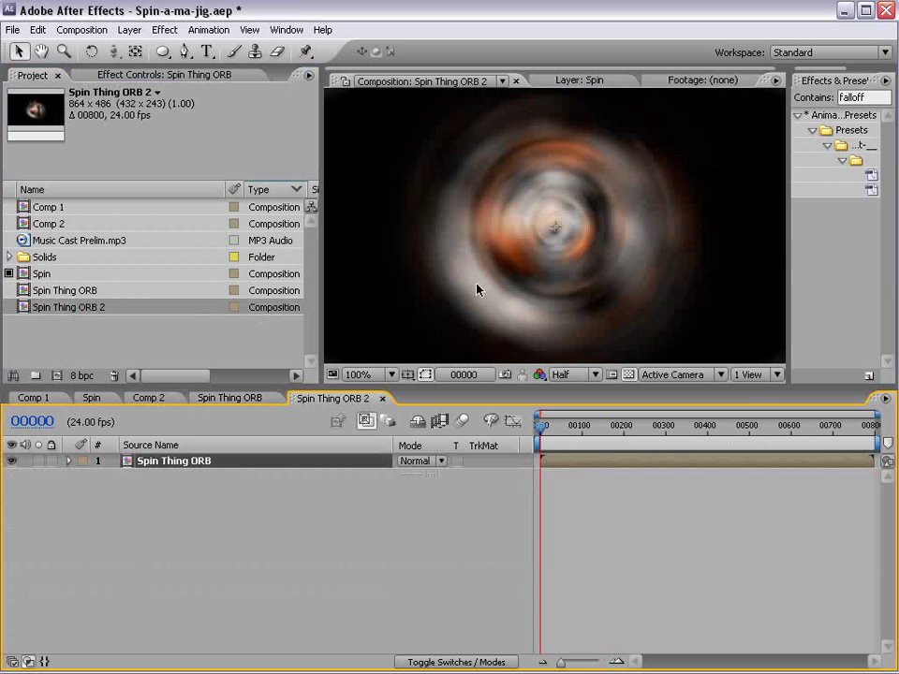
key(comma)
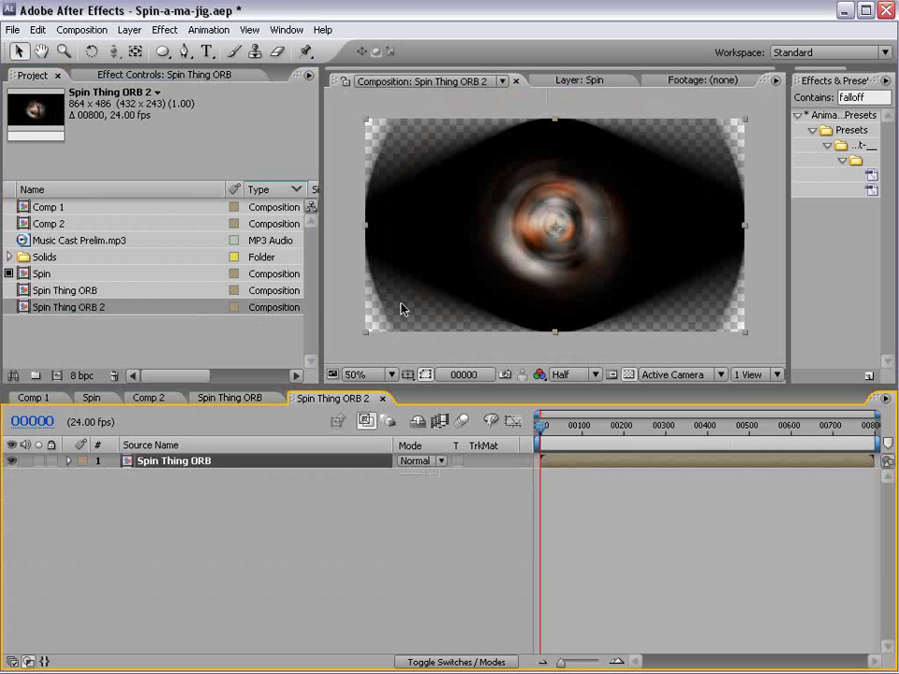
Add a black solid and place it beneath the Spin Thing ORB layer.
click(129, 30)
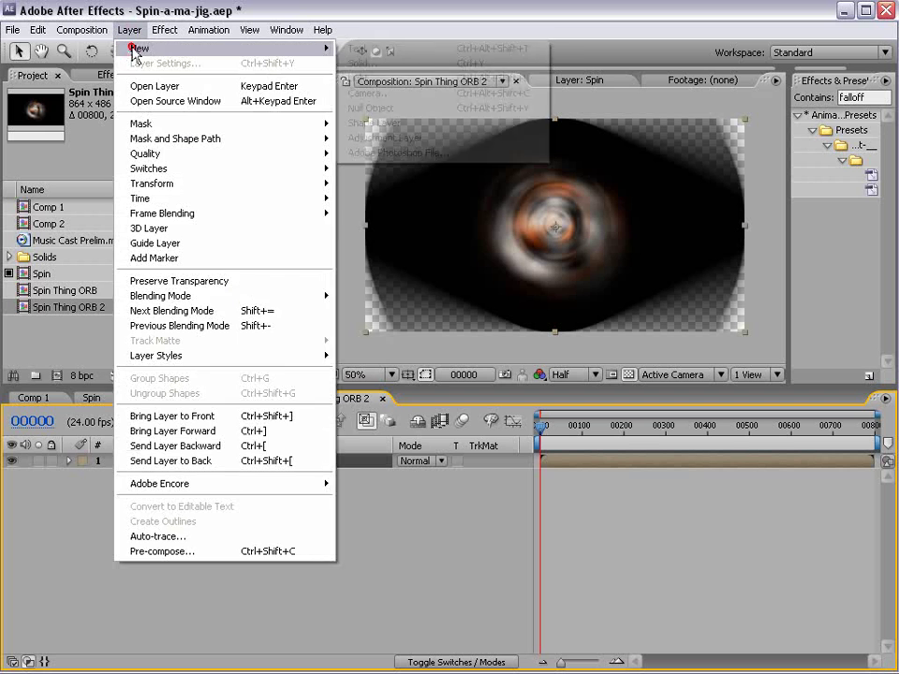
mouse_move(140, 48)
key(Return)
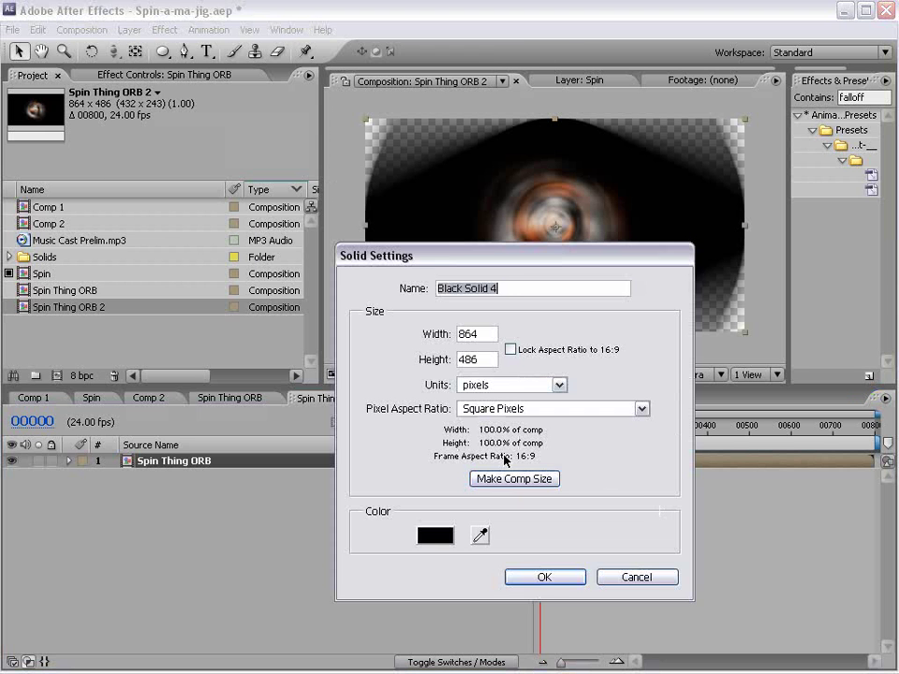
click(542, 578)
drag(192, 464, 191, 505)
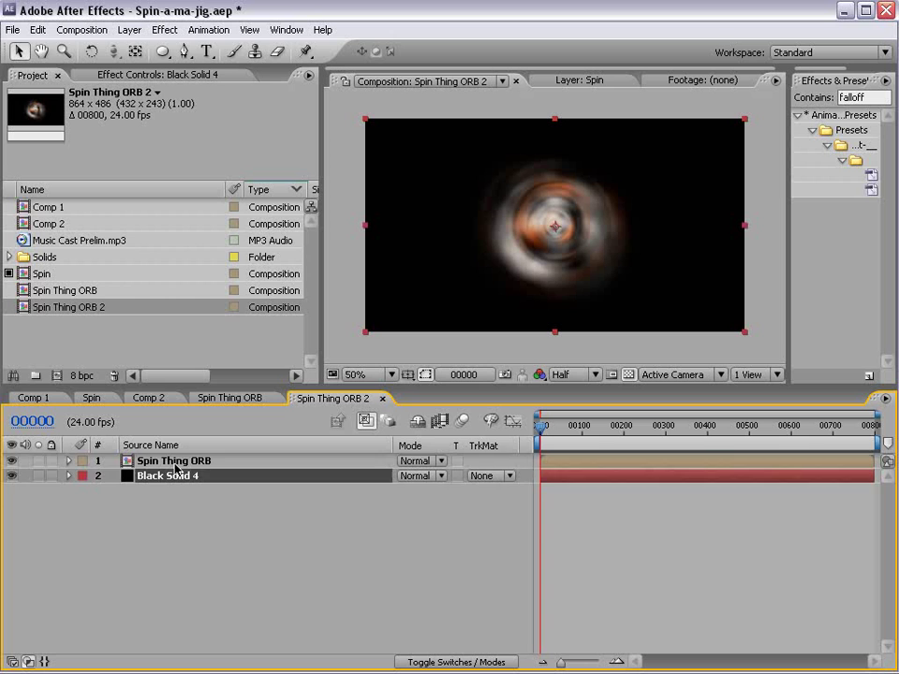
Set the orb layer's blending mode to Screen and enable its 3D switch.
click(176, 459)
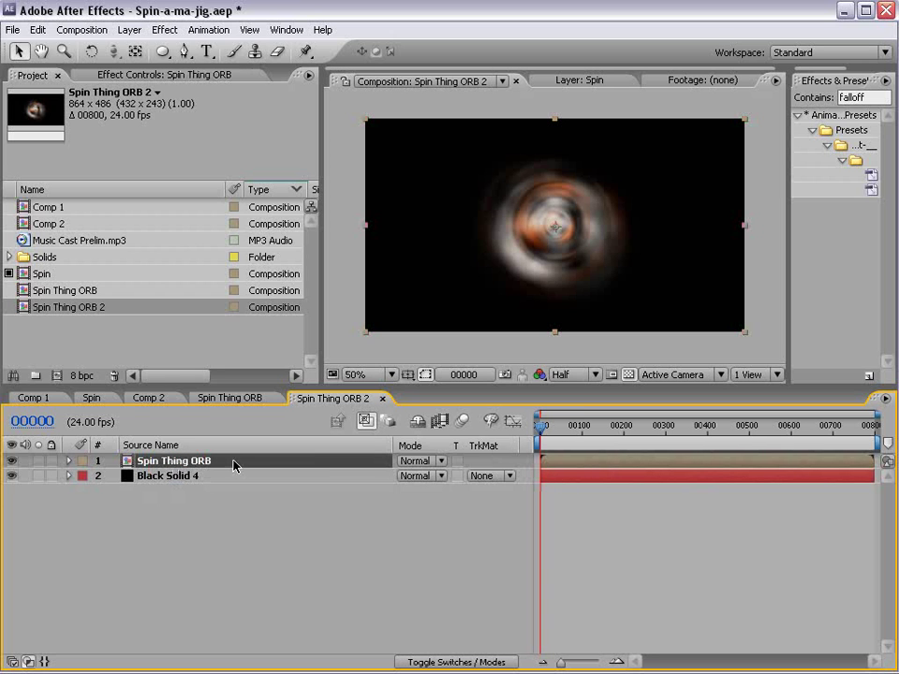
click(423, 463)
click(423, 644)
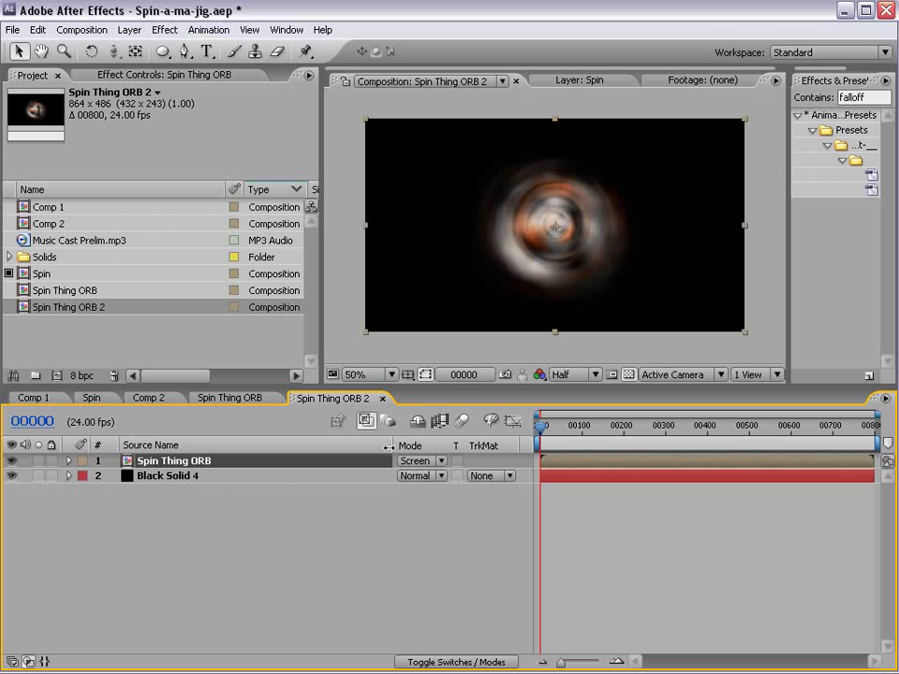
key(F4)
click(496, 461)
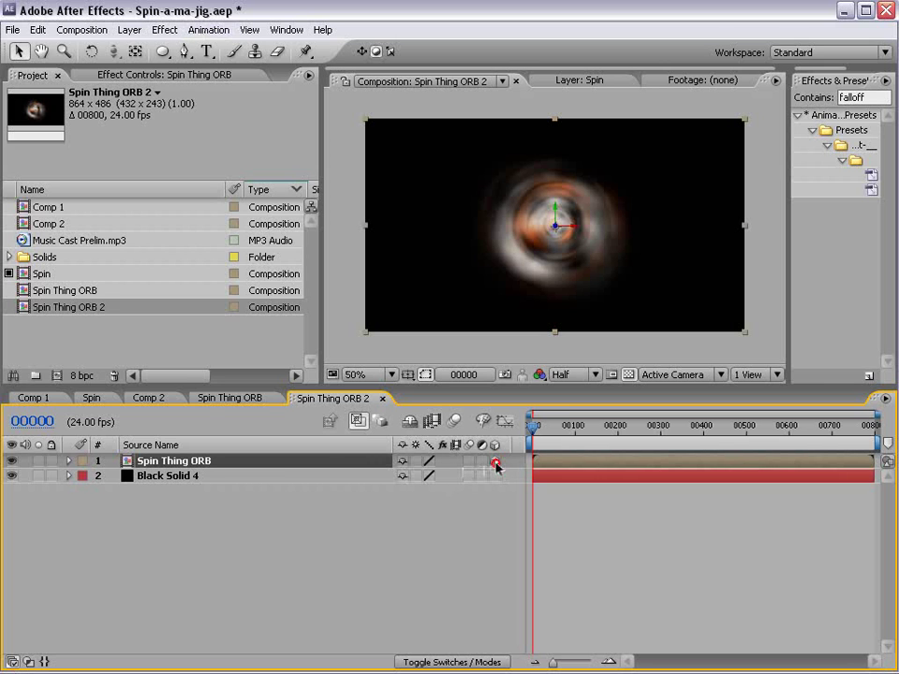
Add an enlarged 3D 'VIDEO COPILOT' title at the orb's centre and scale the orb up slightly.
click(207, 52)
click(471, 228)
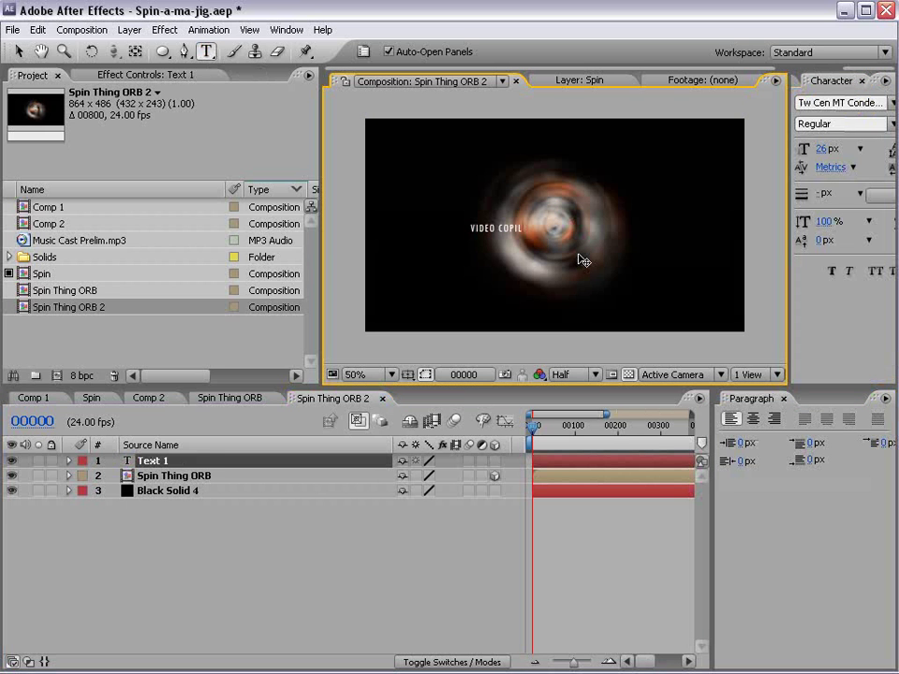
click(17, 52)
click(156, 88)
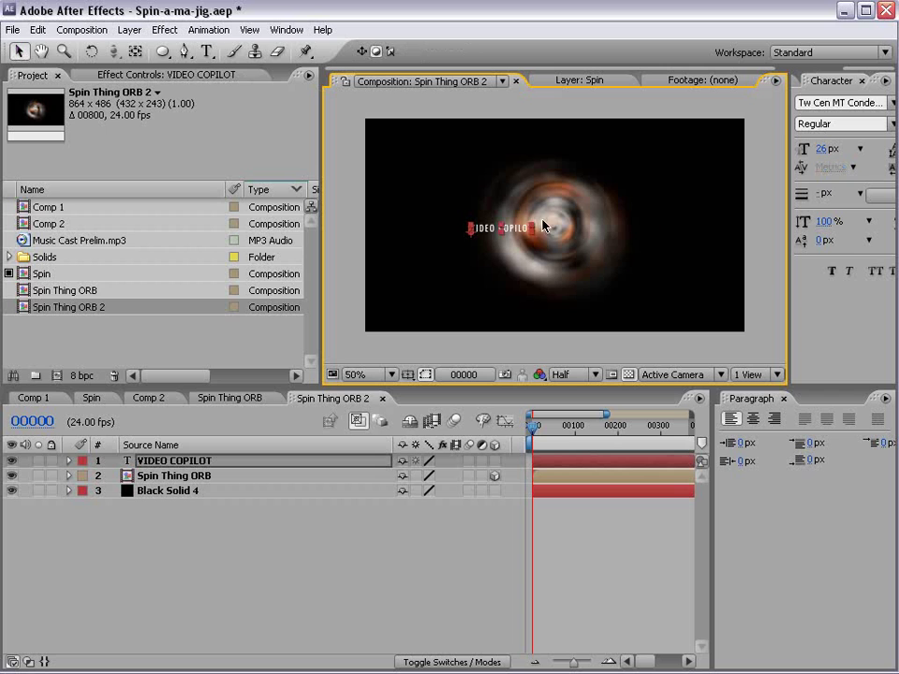
drag(544, 225, 579, 239)
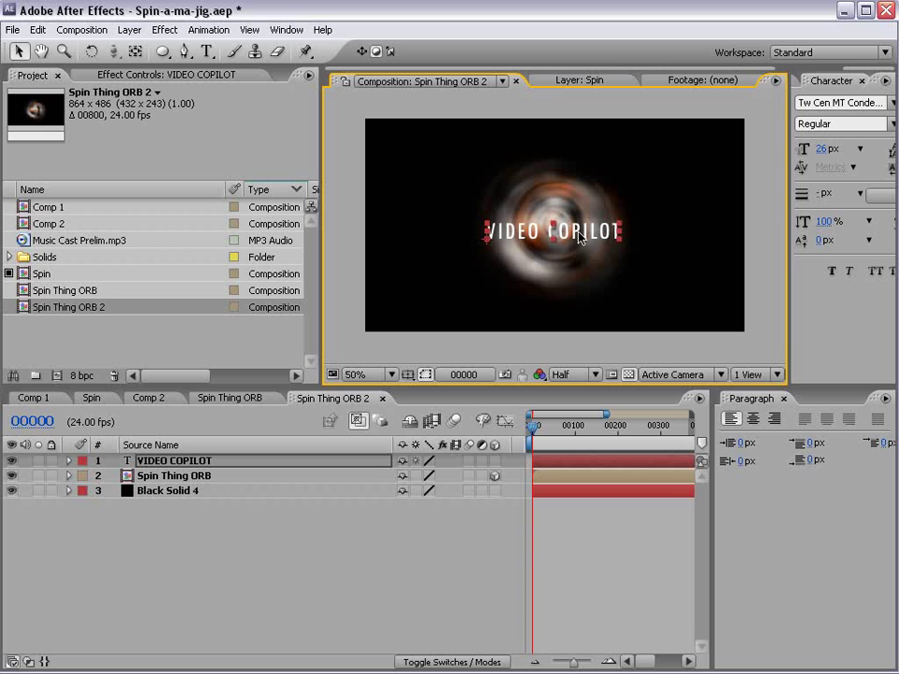
click(496, 461)
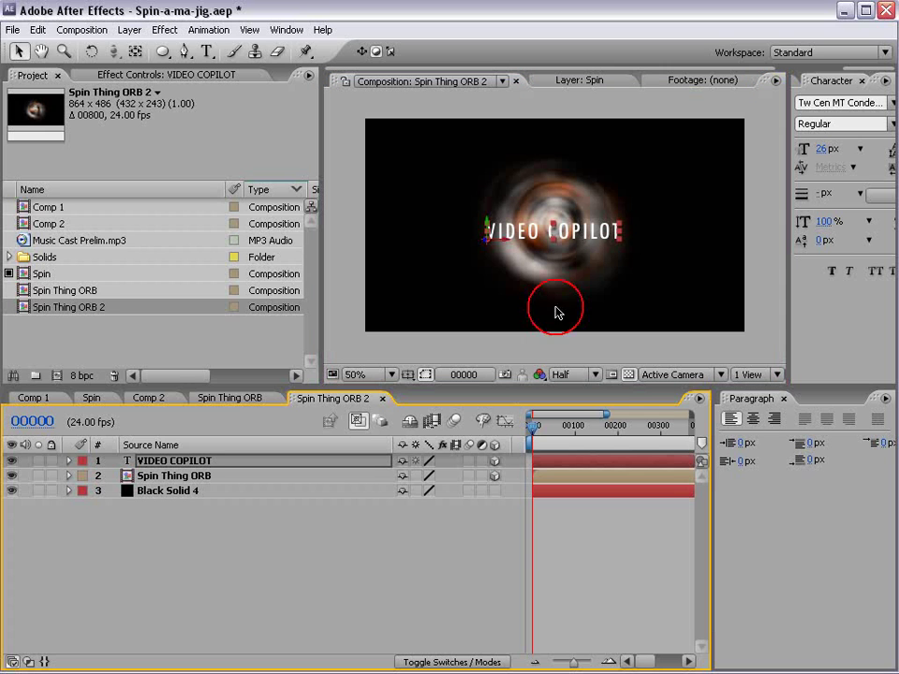
click(496, 268)
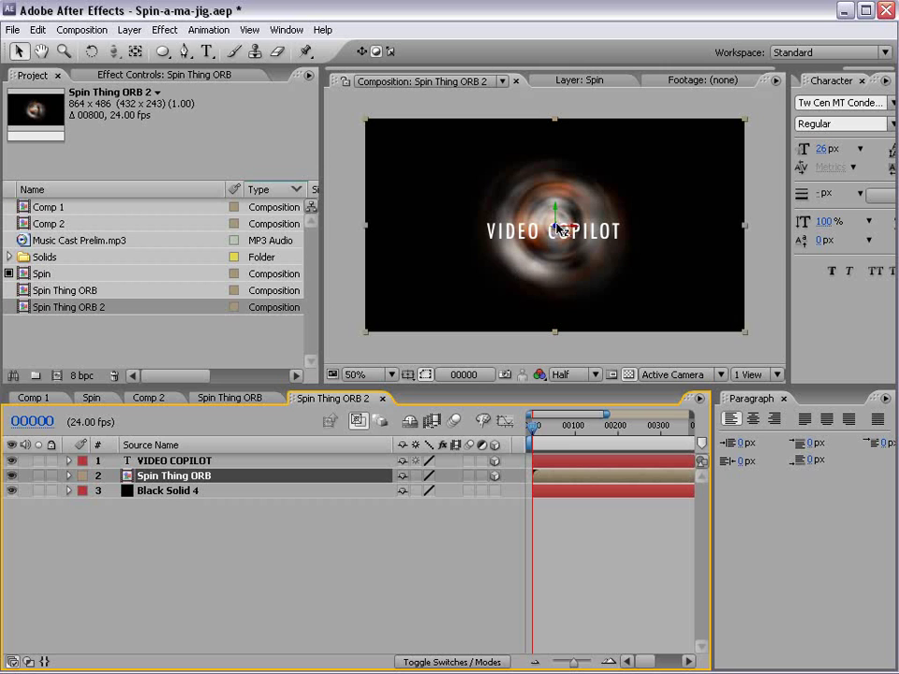
drag(558, 228, 568, 154)
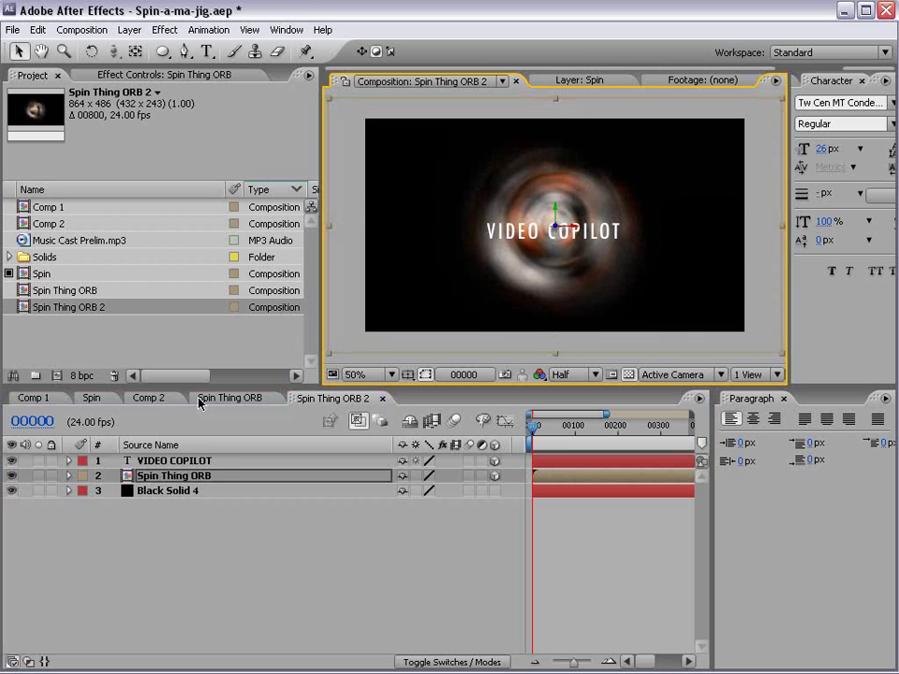
Move the orb layer above the title, then duplicate it, enlarging and tilting the copy in 3D.
drag(179, 479, 192, 456)
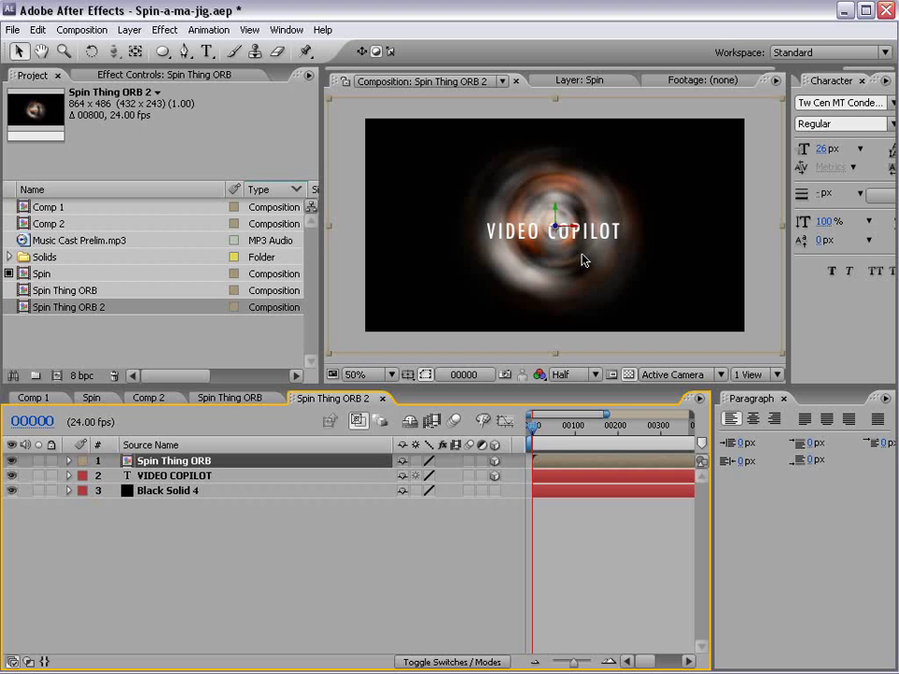
key(ctrl+d)
drag(556, 225, 646, 75)
key(w)
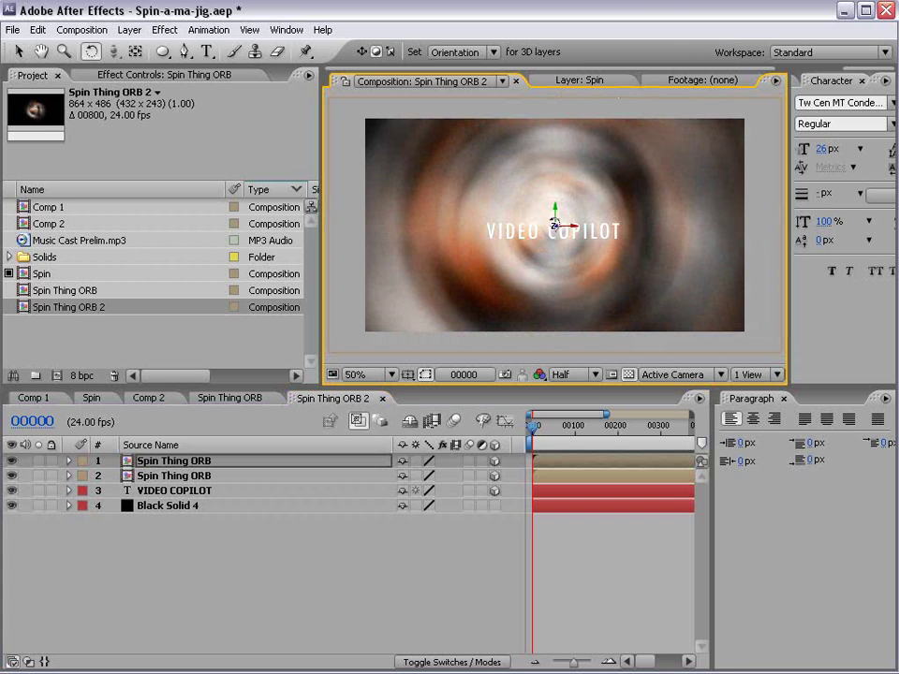
drag(555, 214, 501, 42)
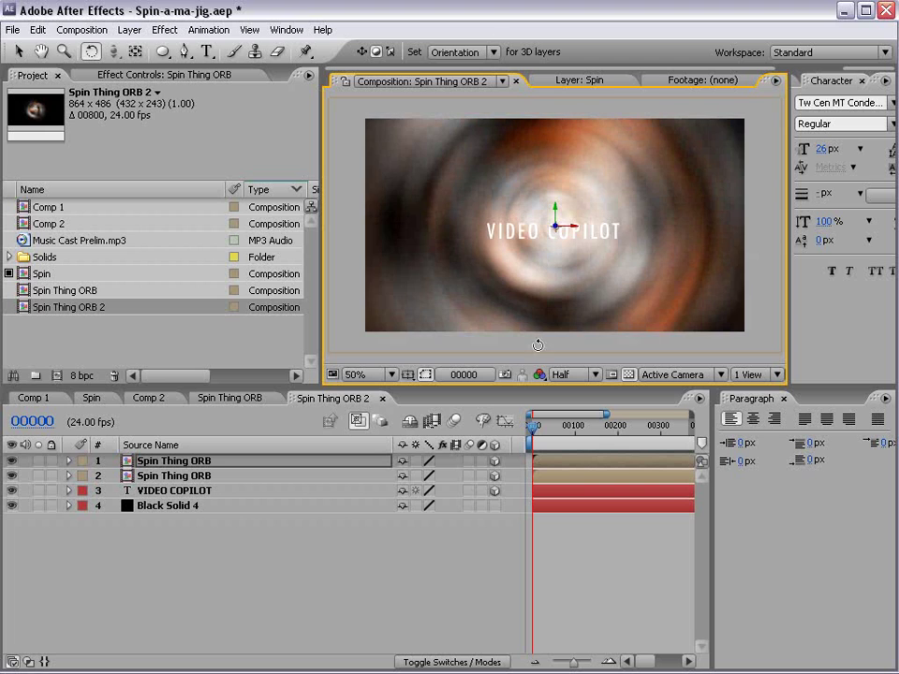
Duplicate the top orb layer again and reveal its Scale property.
click(605, 461)
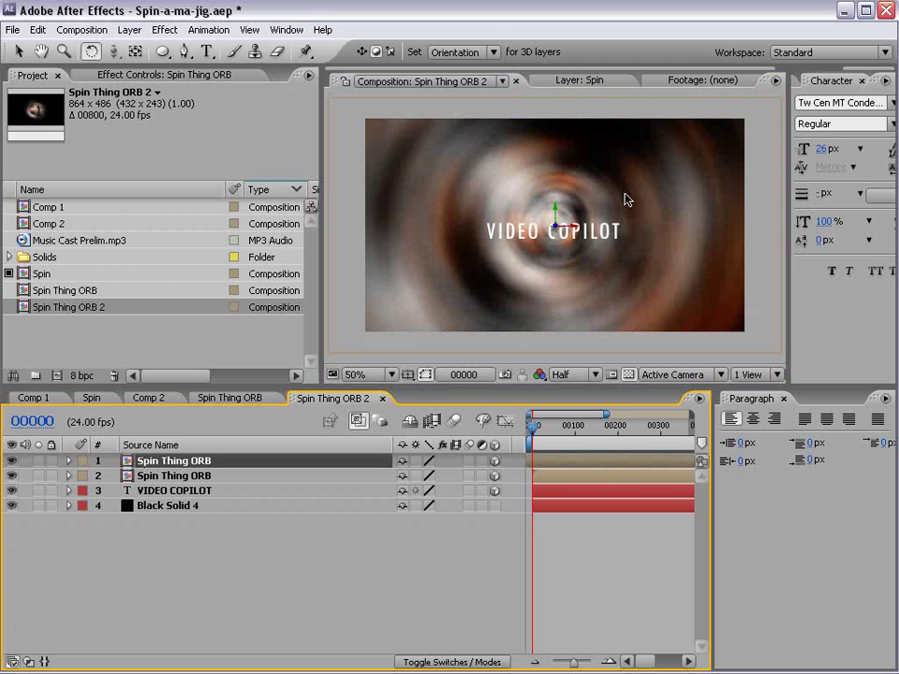
key(ctrl+d)
click(528, 154)
key(v)
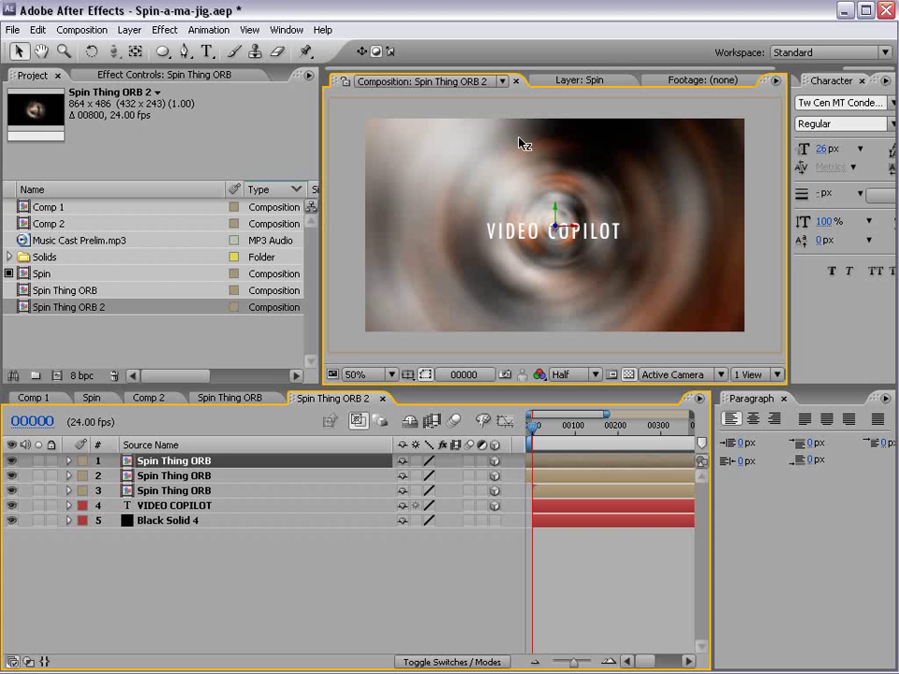
key(s)
click(573, 461)
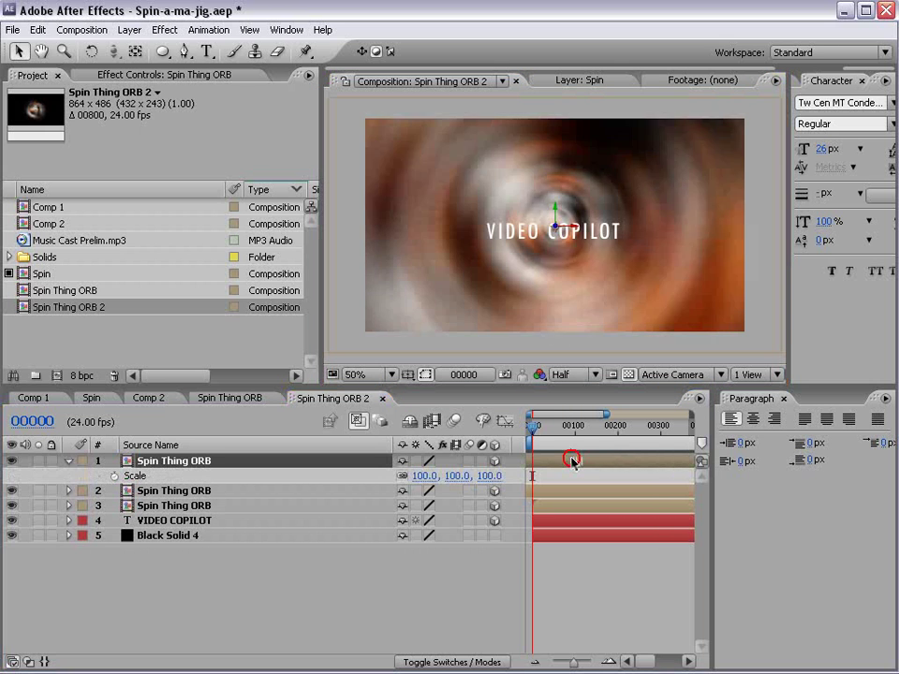
Add a new camera layer with Depth of Field enabled.
click(129, 29)
mouse_move(141, 49)
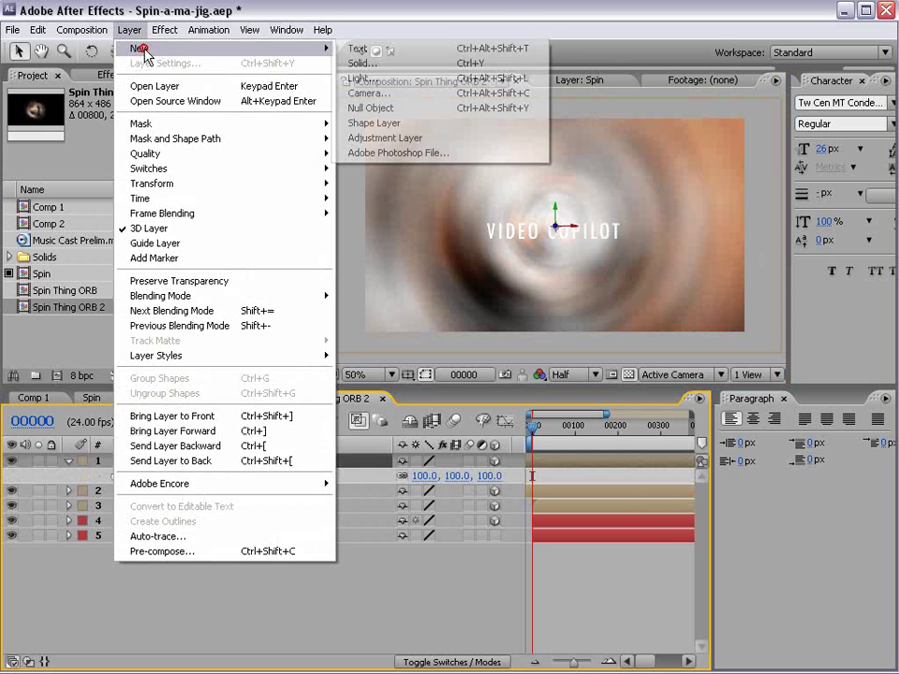
click(457, 96)
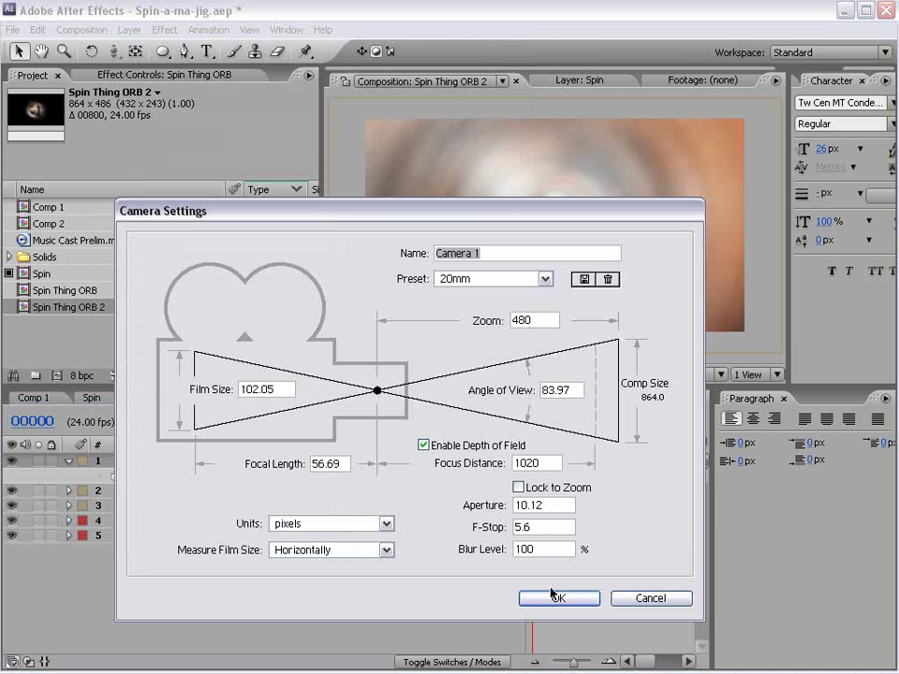
click(559, 599)
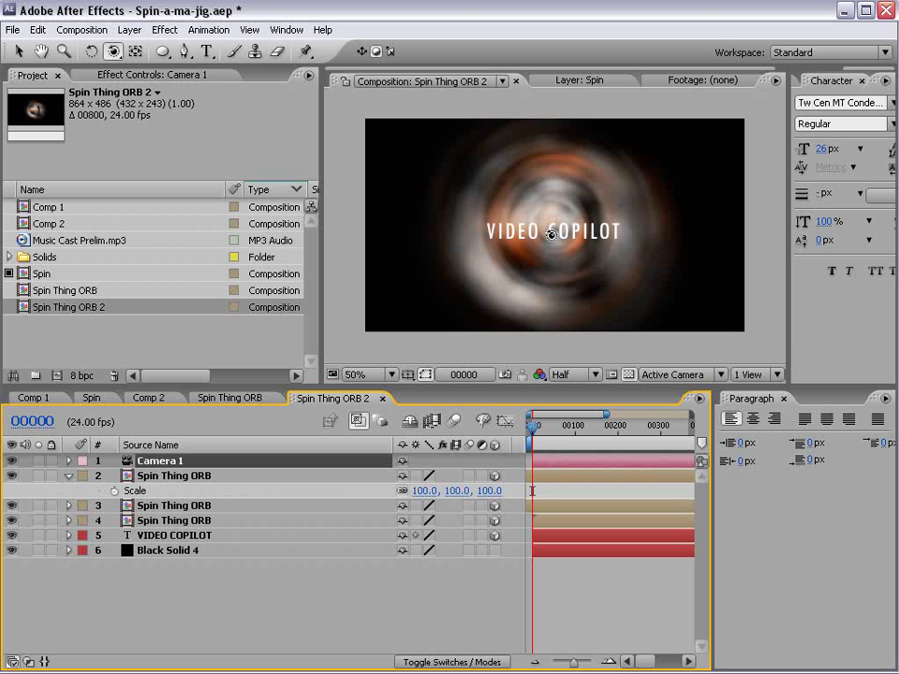
Orbit around the orbs to inspect depth, then move the right orb up beside the middle one.
drag(551, 236, 416, 345)
drag(559, 462, 523, 134)
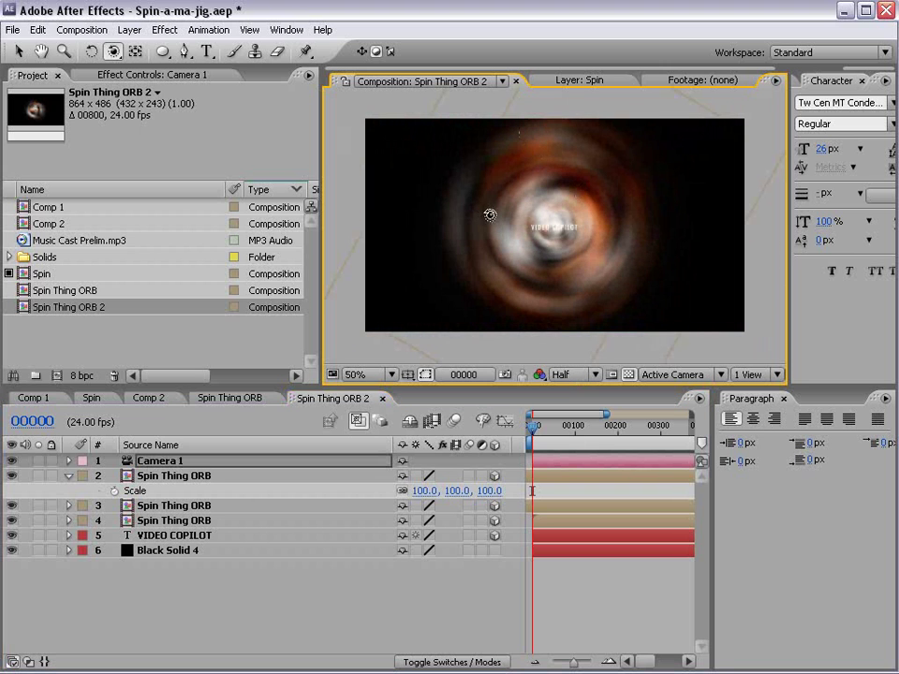
drag(489, 215, 468, 197)
key(v)
click(504, 246)
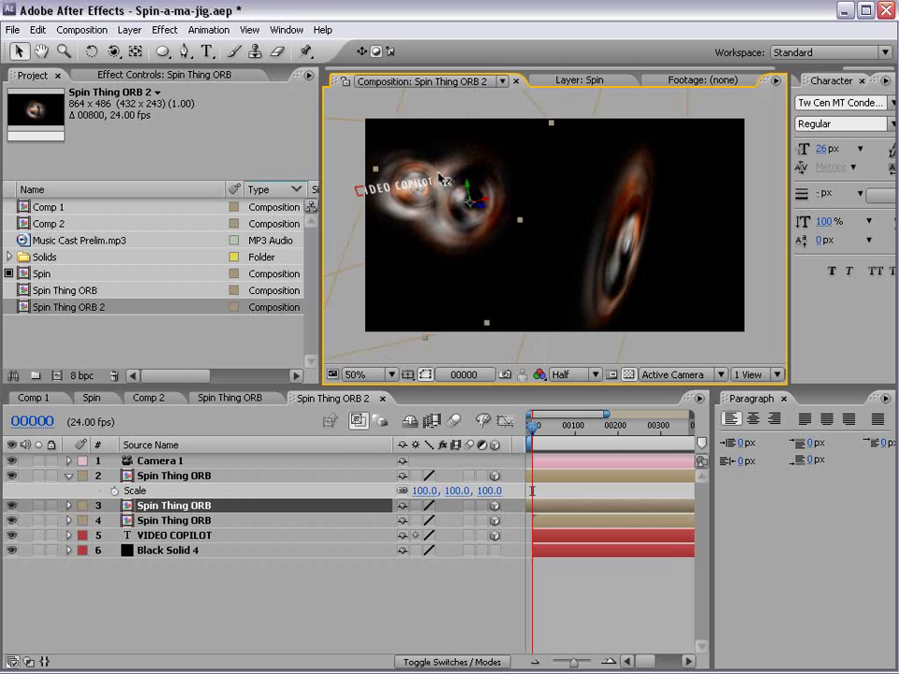
click(612, 244)
drag(651, 258, 556, 237)
Reset Camera 1's transform and dolly it back so the orbs shrink.
right_click(164, 461)
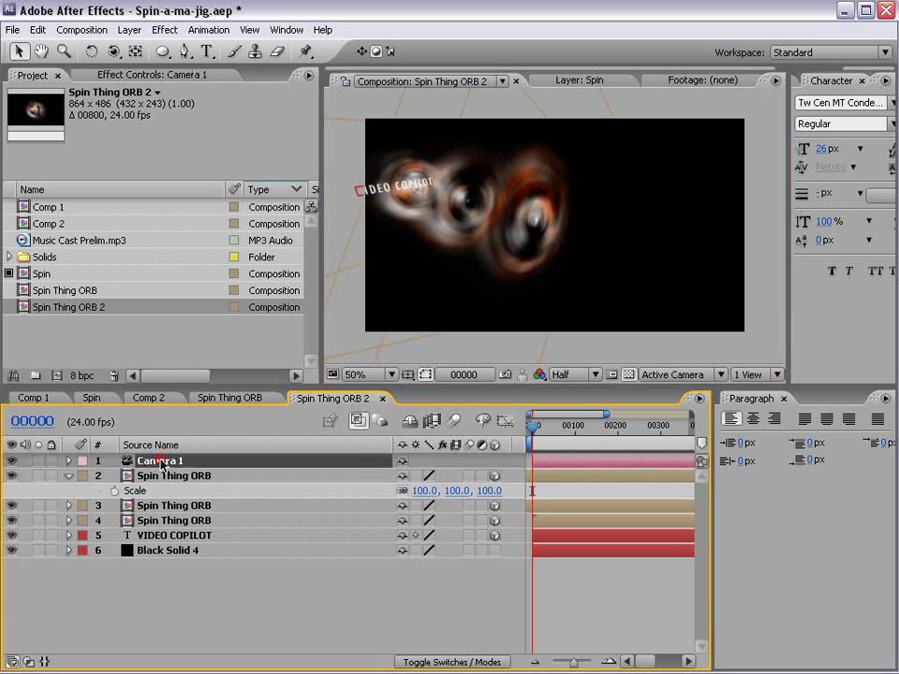
mouse_move(228, 530)
click(413, 531)
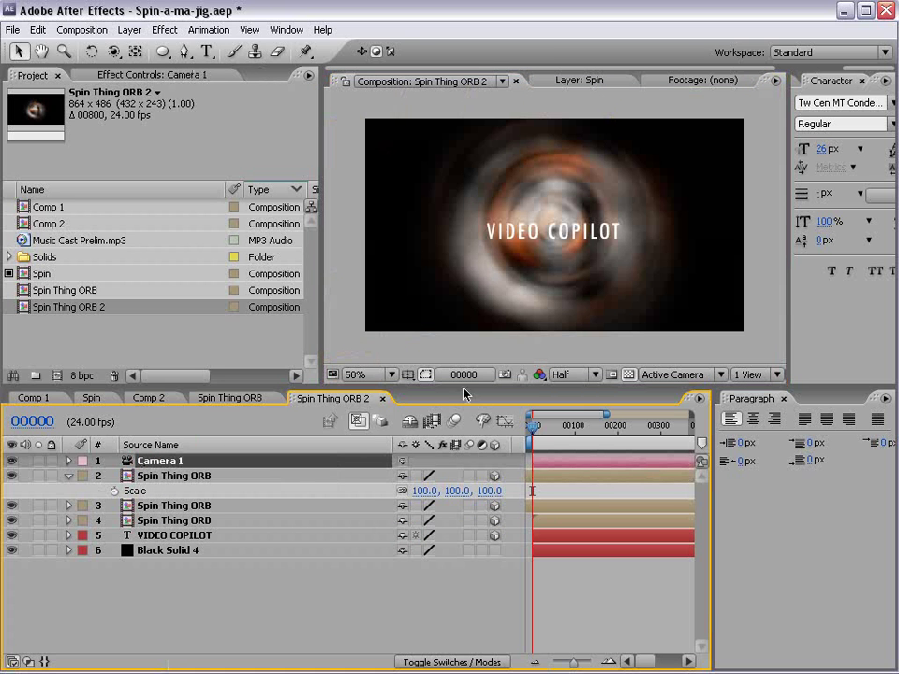
drag(565, 238, 574, 386)
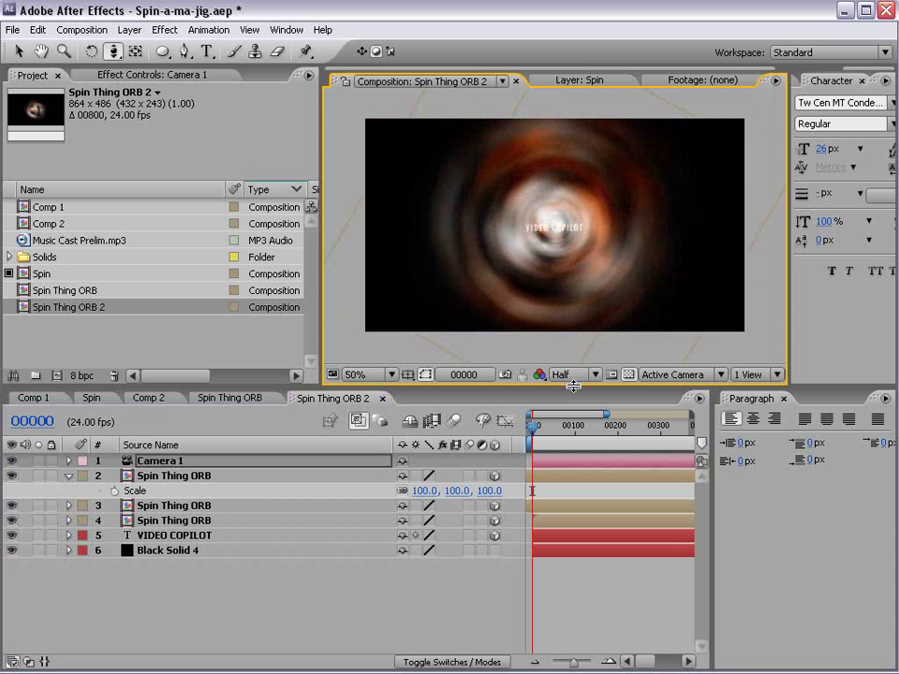
Reveal Camera 1's Position and Point of Interest and set starting keyframes on both.
click(183, 462)
key(p)
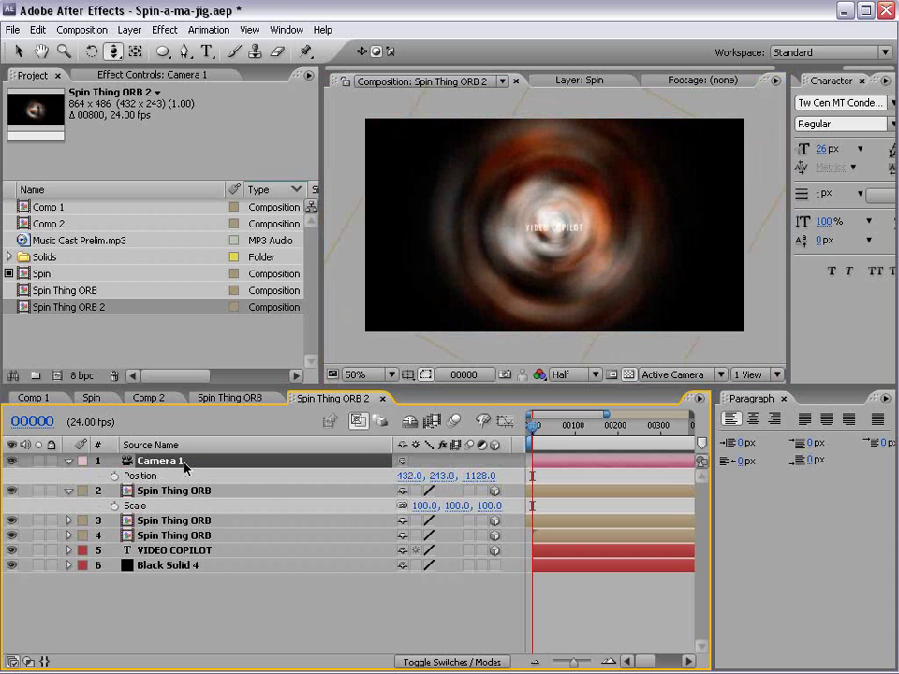
key(shift+a)
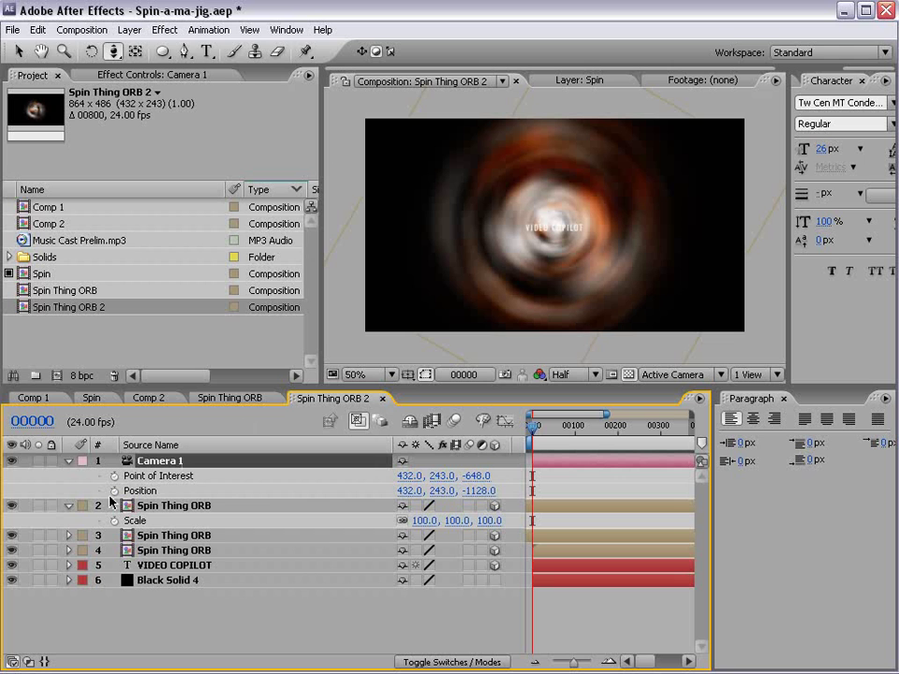
drag(113, 492, 114, 476)
Push the camera toward the title around frame 74, slightly closer at frame 105.
drag(539, 442, 561, 437)
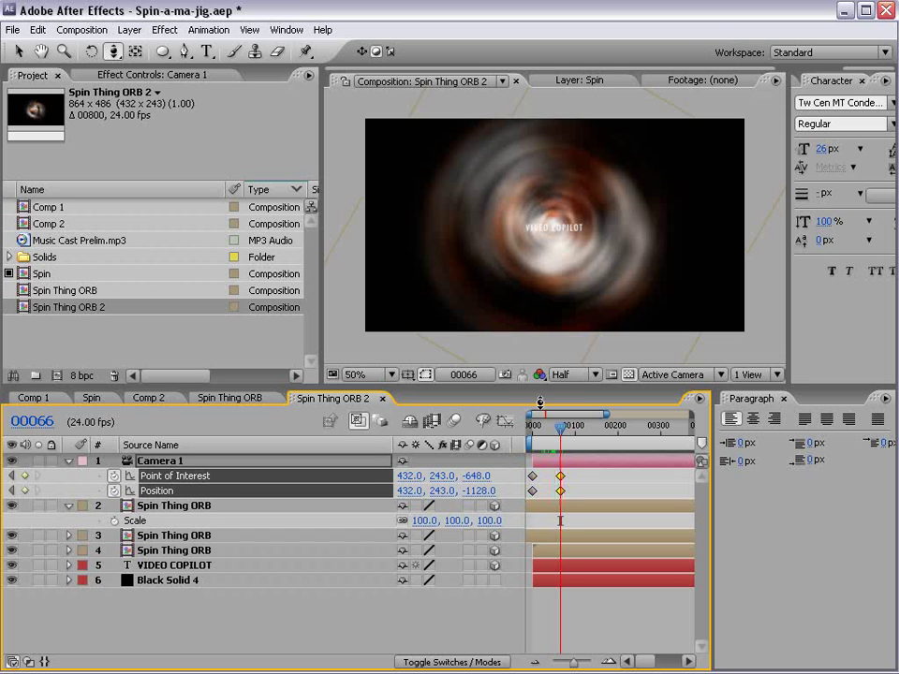
drag(556, 270, 582, 161)
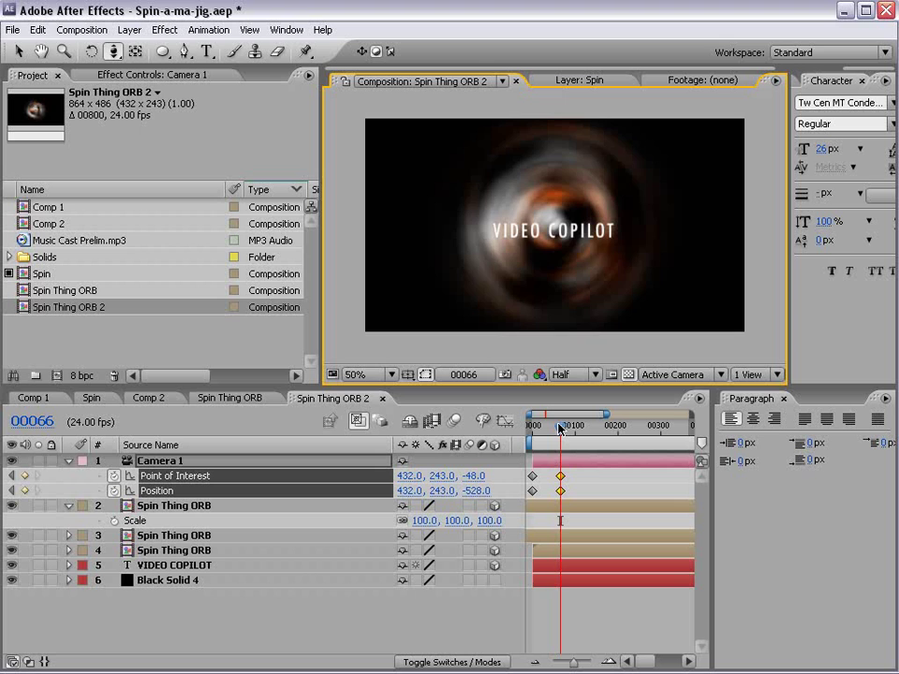
drag(560, 428, 576, 427)
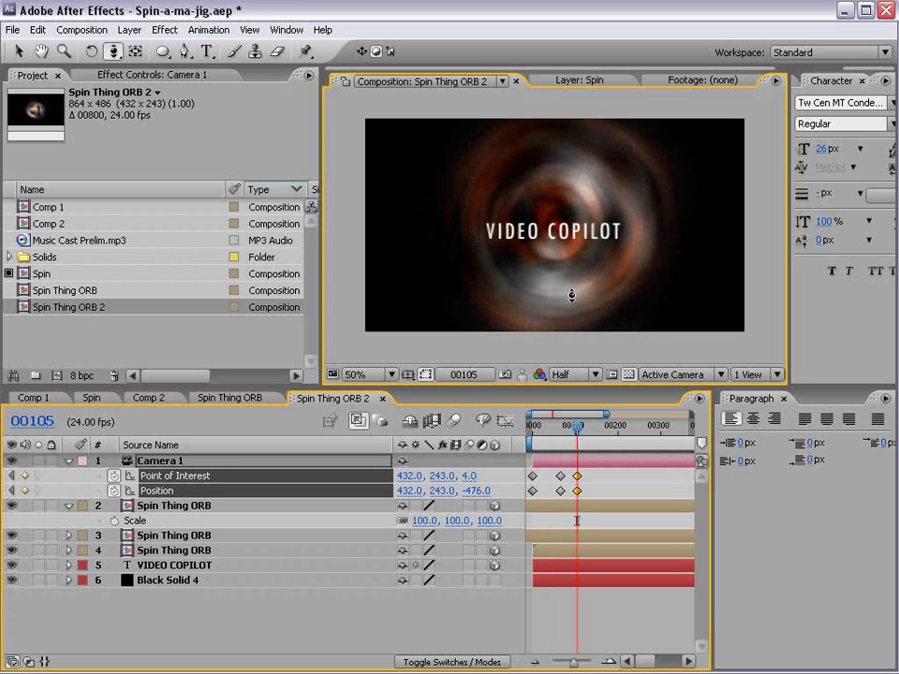
drag(572, 296, 576, 297)
drag(581, 428, 532, 428)
Preview the push-in near frame 49 and select the middle keyframes on both camera properties.
drag(588, 468, 565, 495)
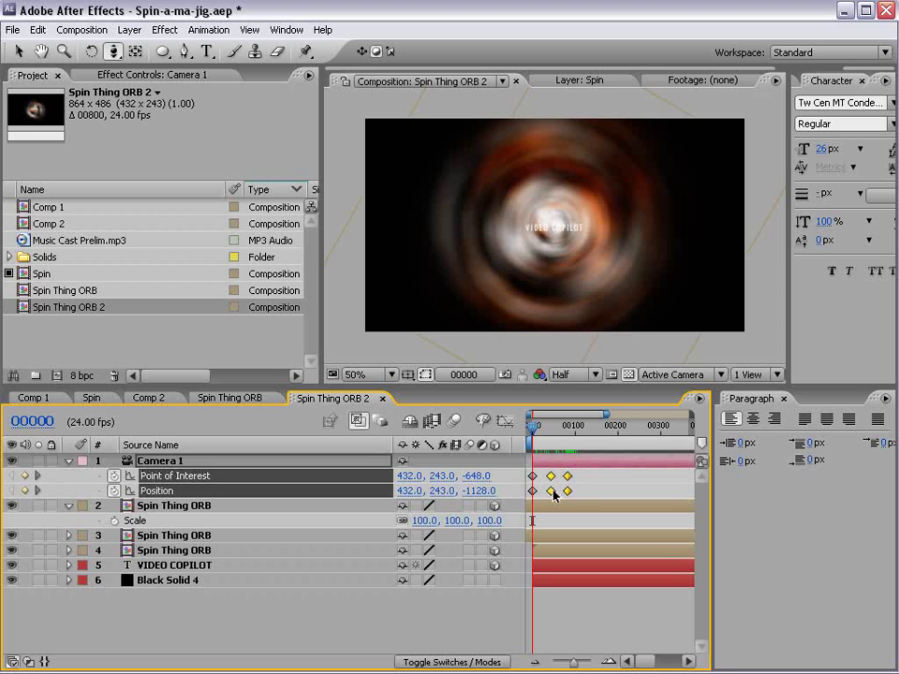
drag(531, 431, 565, 429)
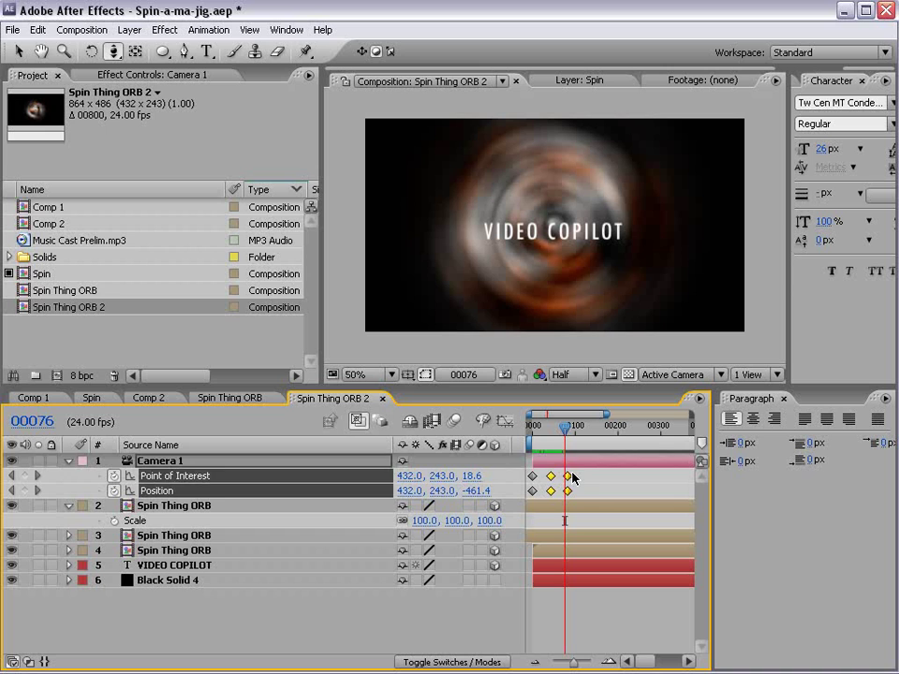
click(584, 480)
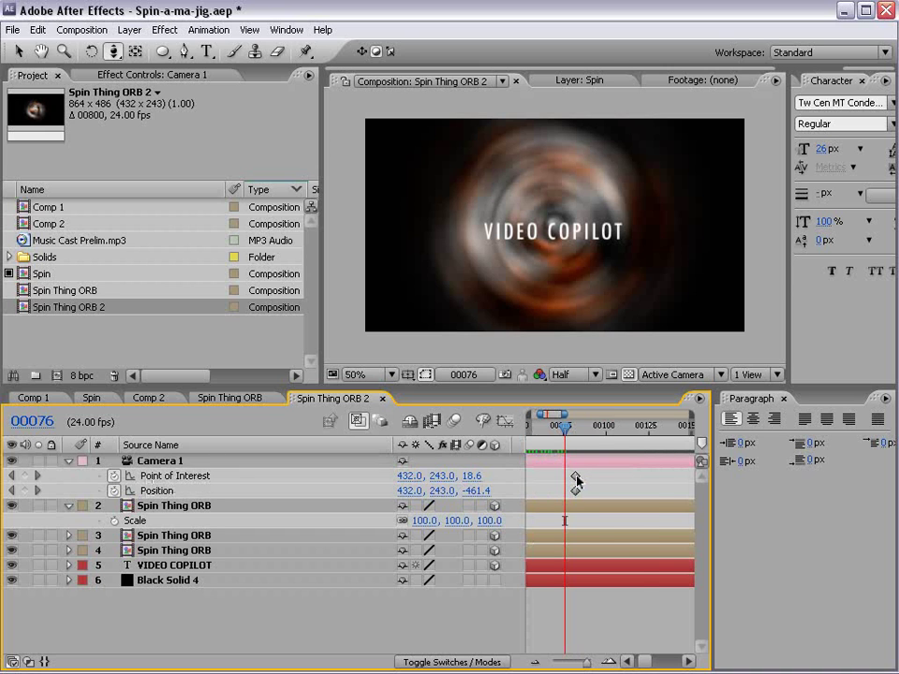
key(equal)
key(equal)
key(equal)
key(minus)
key(minus)
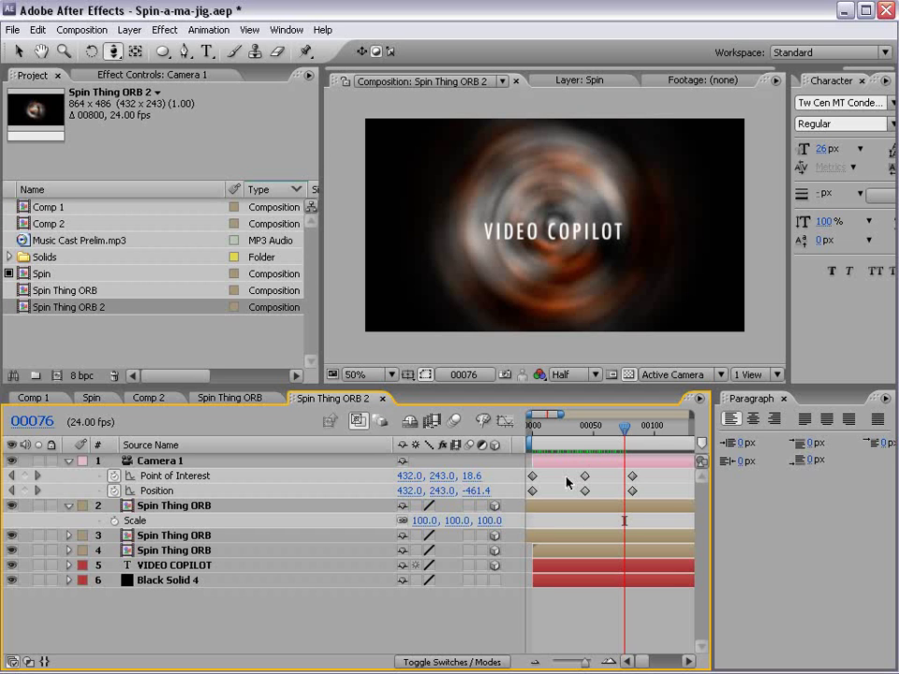
drag(567, 469, 592, 497)
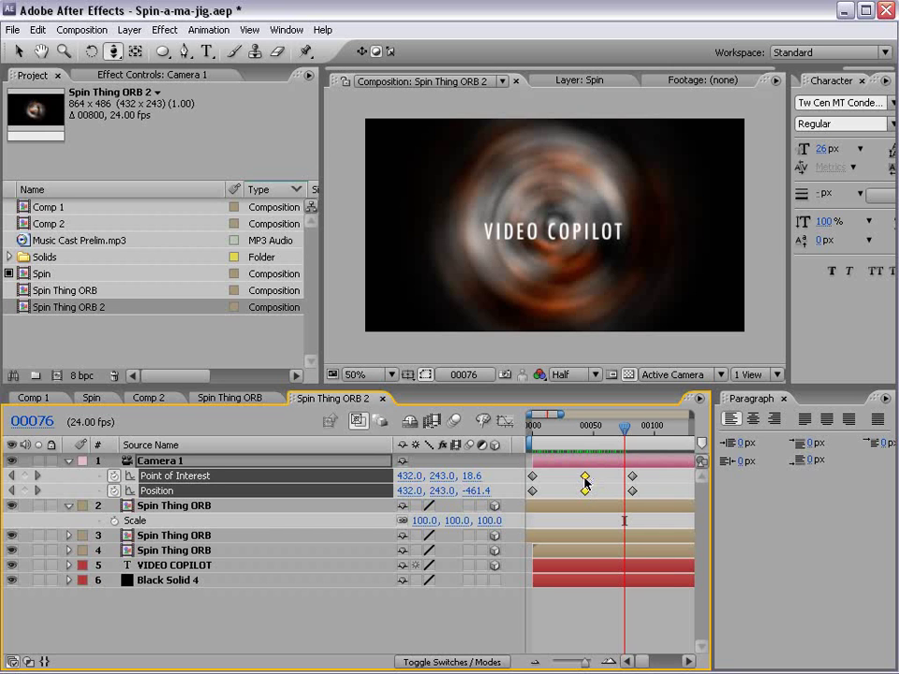
Enlarge the timeline panel and hide the switches column to widen it.
right_click(586, 480)
mouse_move(621, 643)
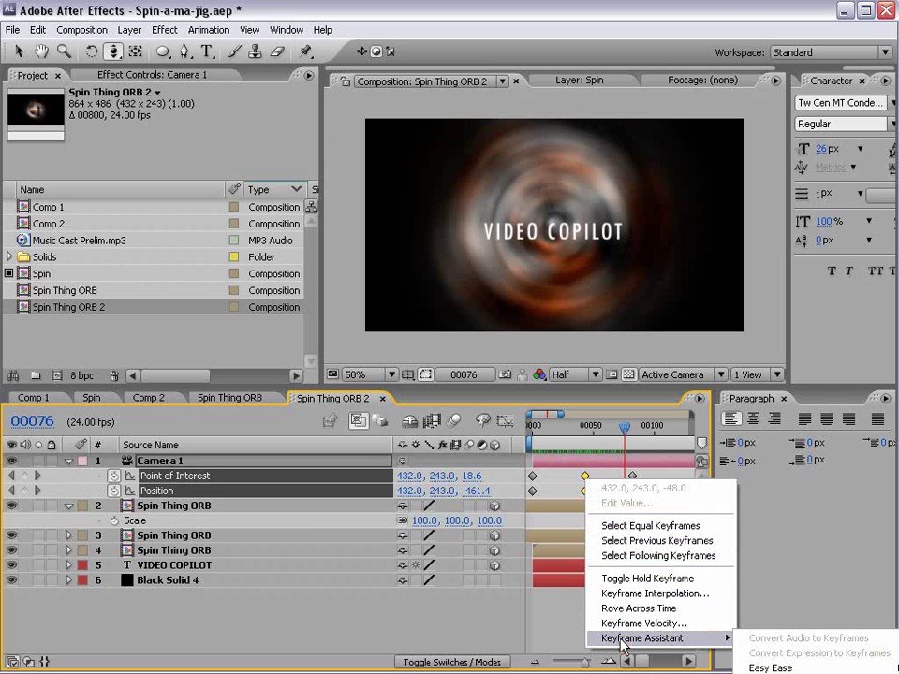
click(463, 386)
drag(463, 386, 462, 216)
right_click(440, 275)
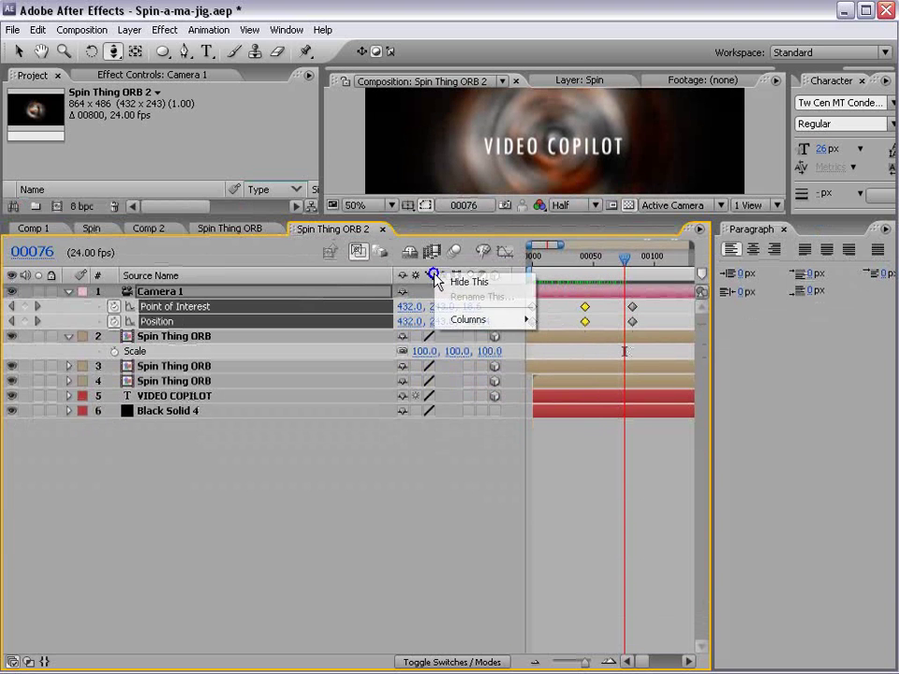
click(448, 284)
Apply Easy Ease In to the middle camera keyframes and preview the move.
right_click(505, 310)
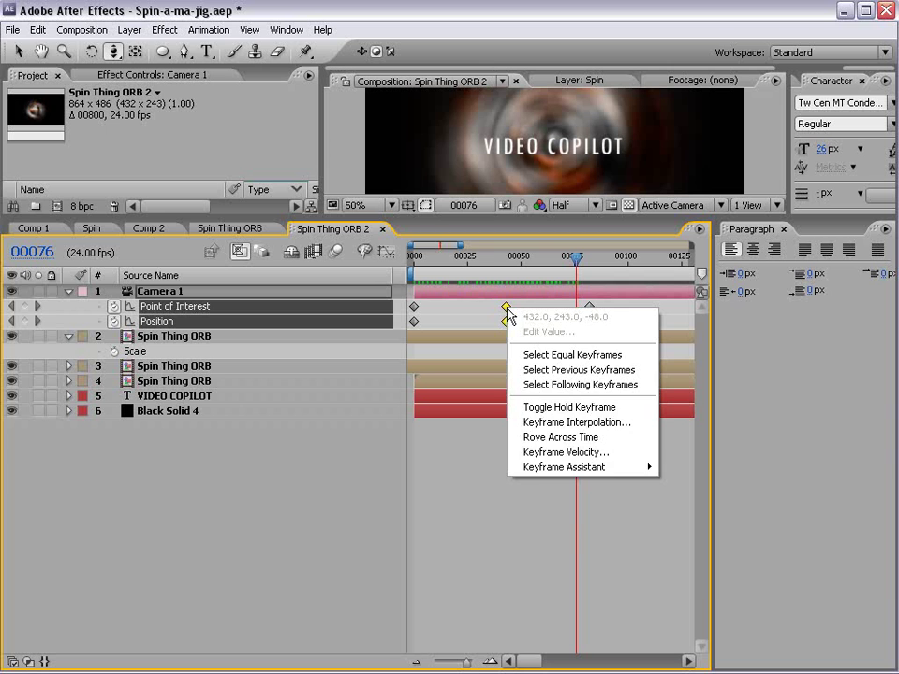
mouse_move(538, 468)
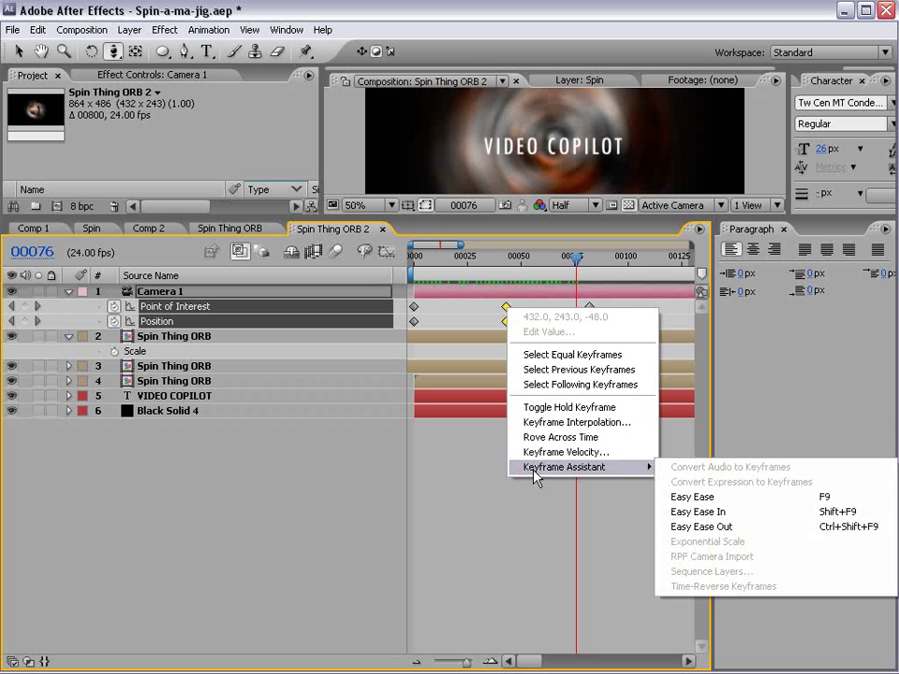
click(720, 513)
drag(470, 271, 575, 259)
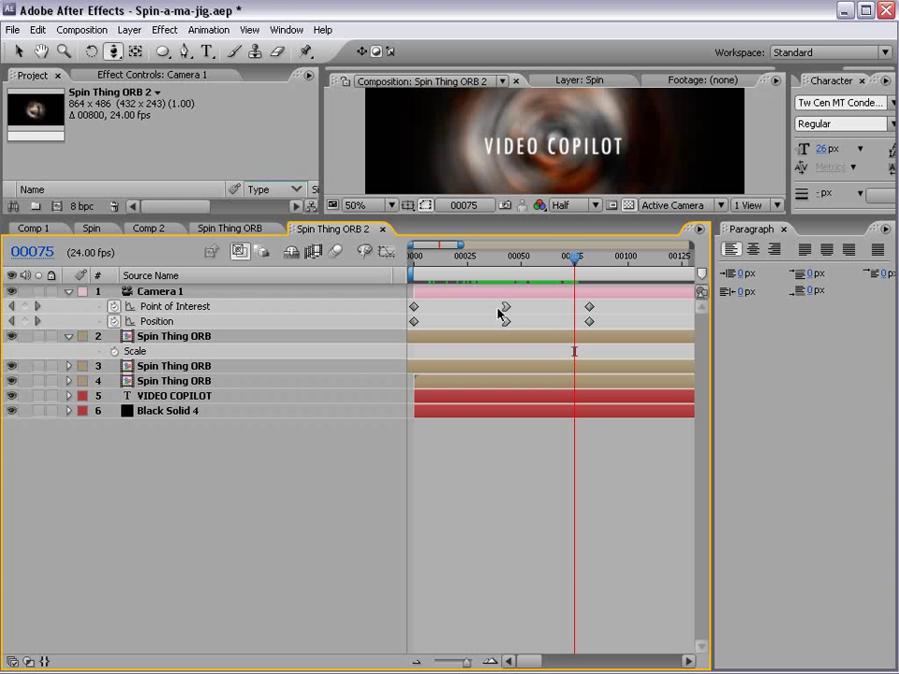
Check the Position speed graph for easing and end the work area at frame 76.
click(182, 322)
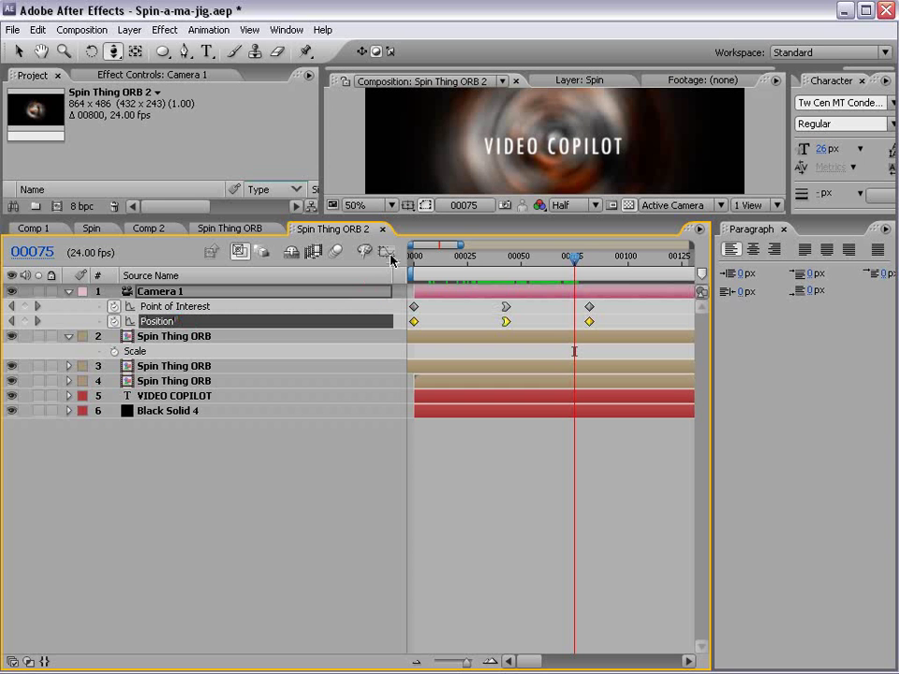
click(386, 251)
drag(435, 285, 578, 292)
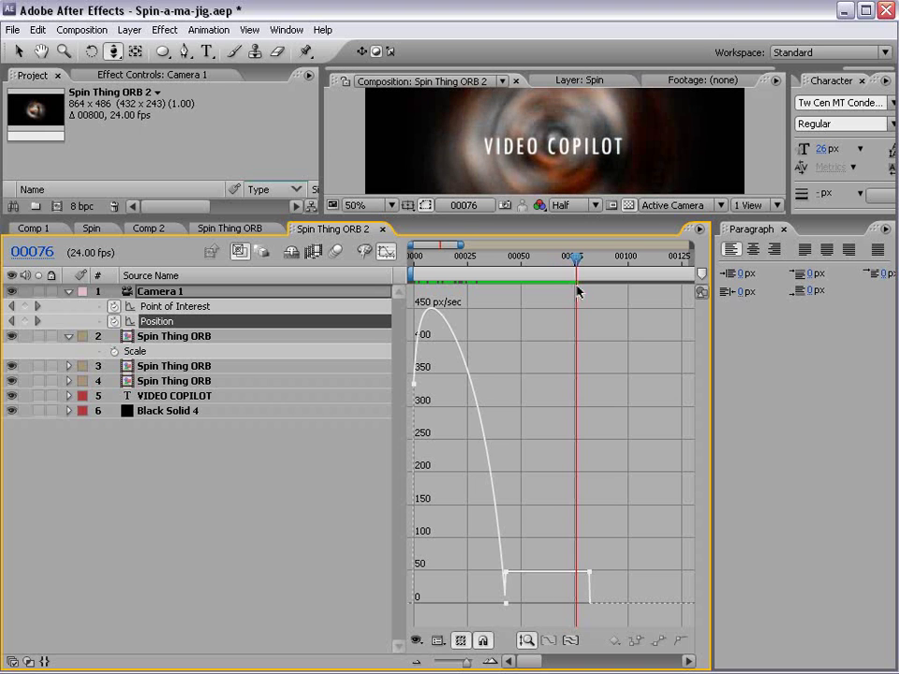
key(n)
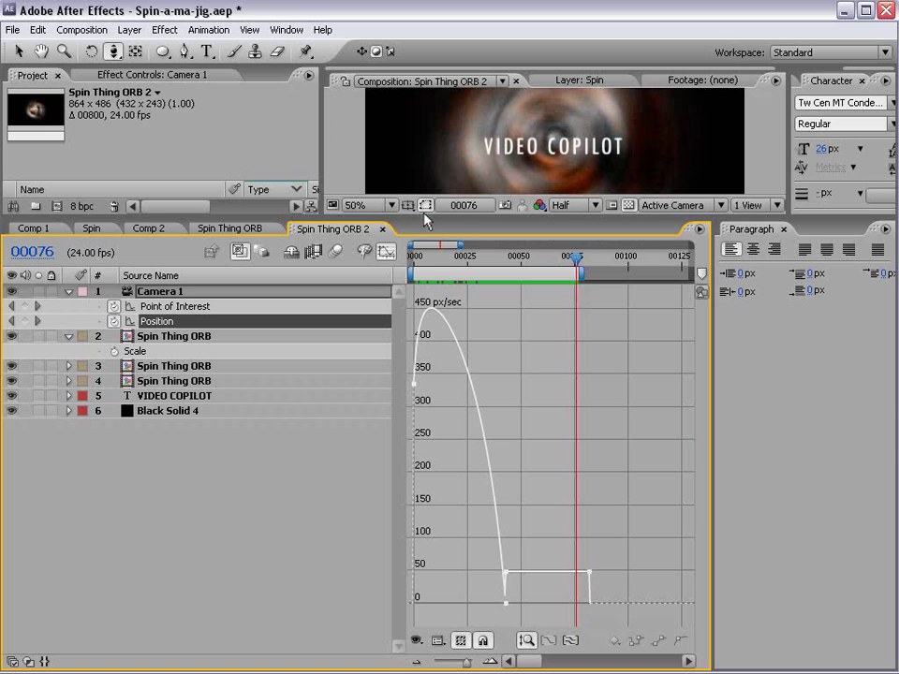
Restore the viewer and switches, play the push-in, then shift the middle keyframes slightly later.
drag(425, 210, 425, 347)
right_click(374, 419)
mouse_move(427, 460)
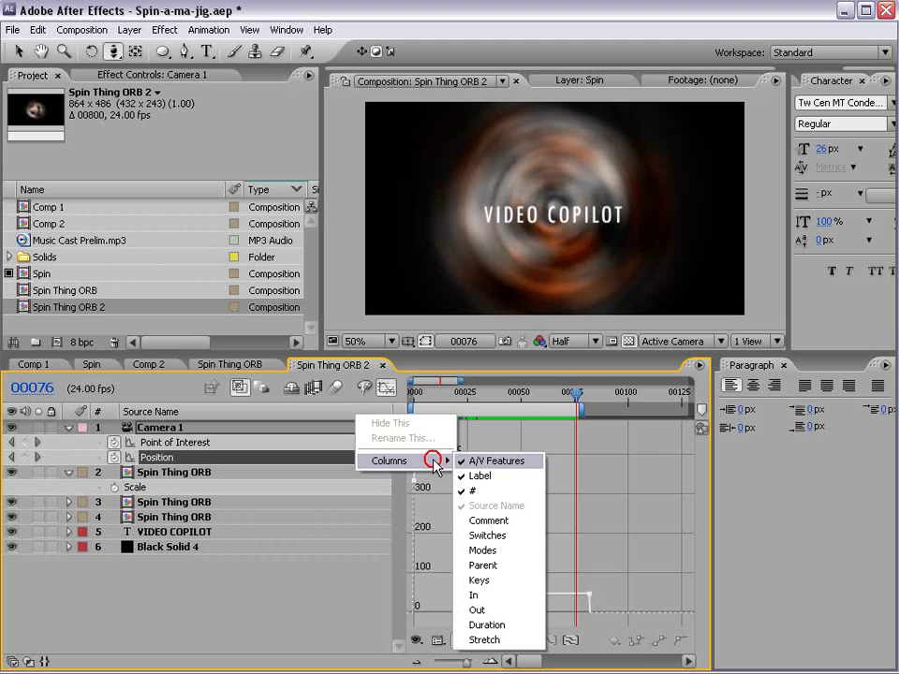
click(491, 532)
key(KP_0)
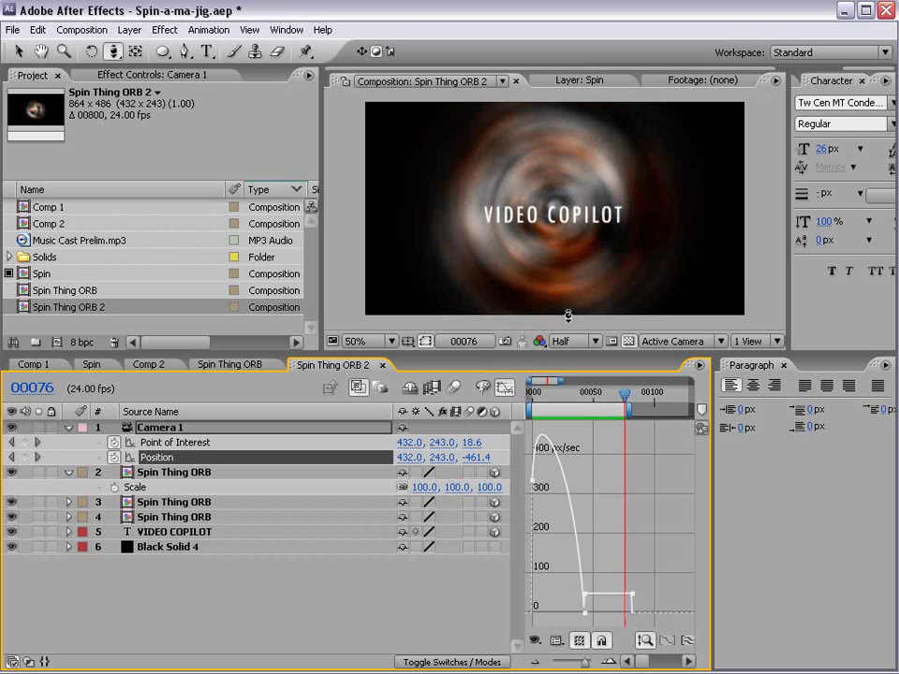
click(503, 389)
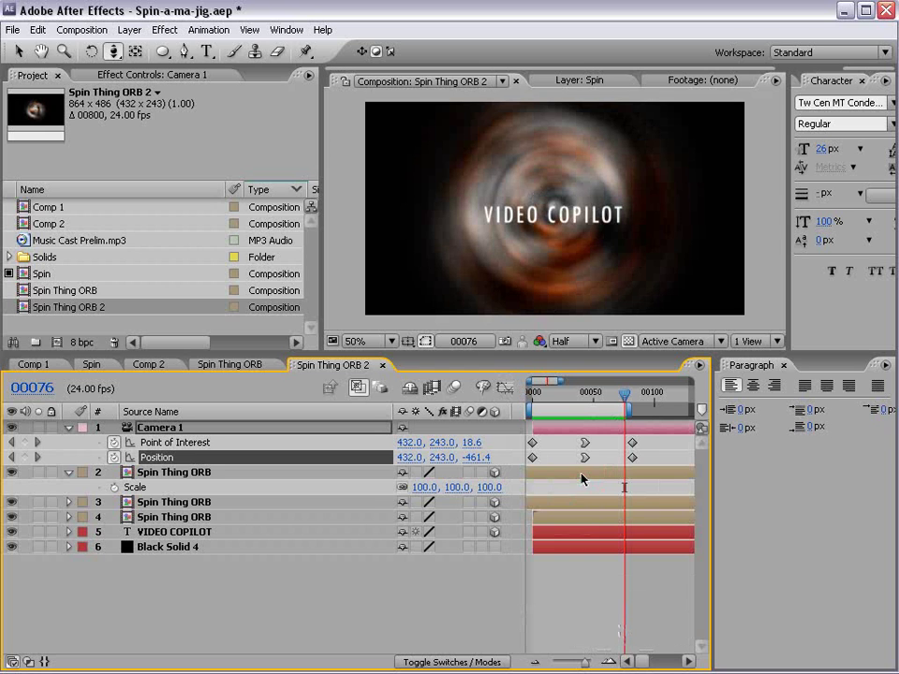
drag(651, 448, 597, 458)
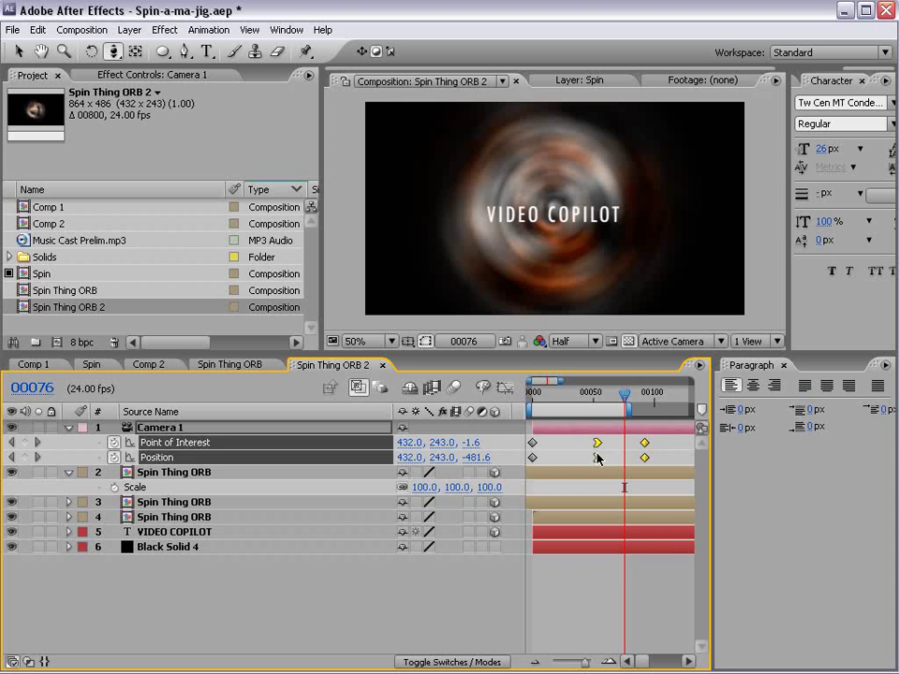
drag(637, 400, 530, 440)
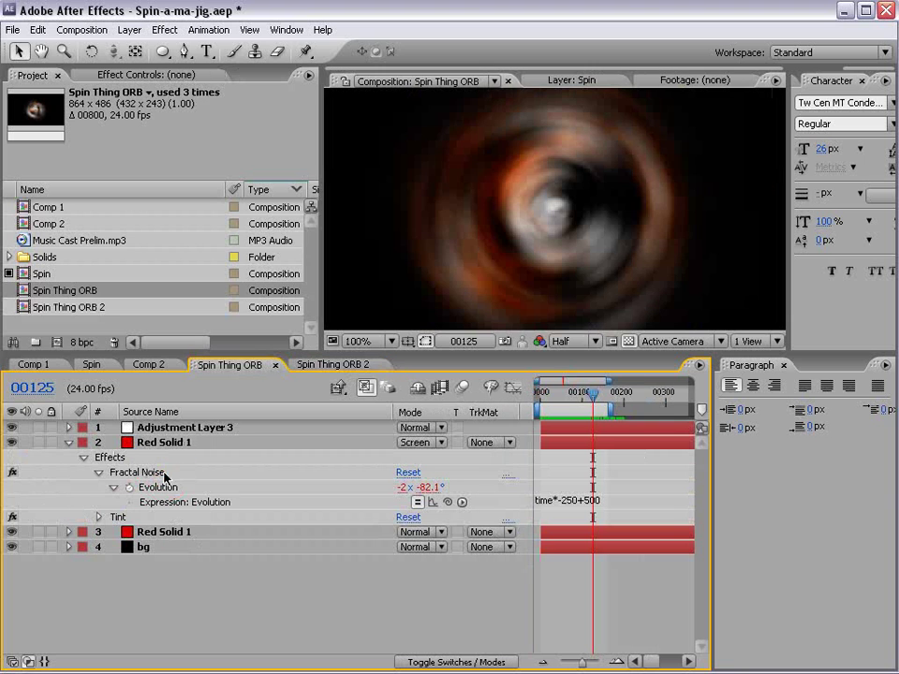
Add a Curves effect to Adjustment Layer 3, viewing the full frame without the checkerboard.
click(175, 428)
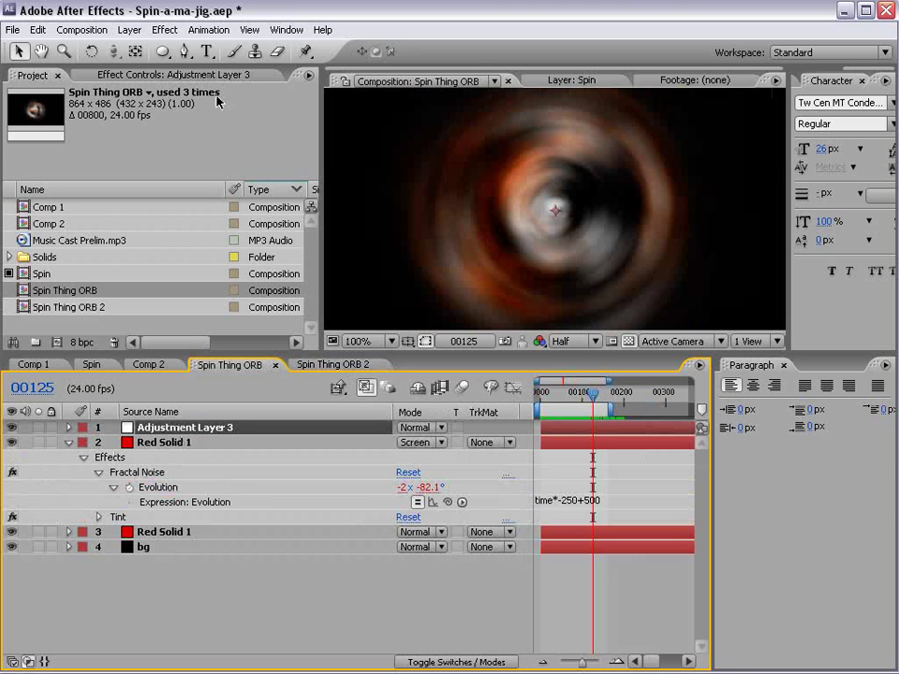
key(comma)
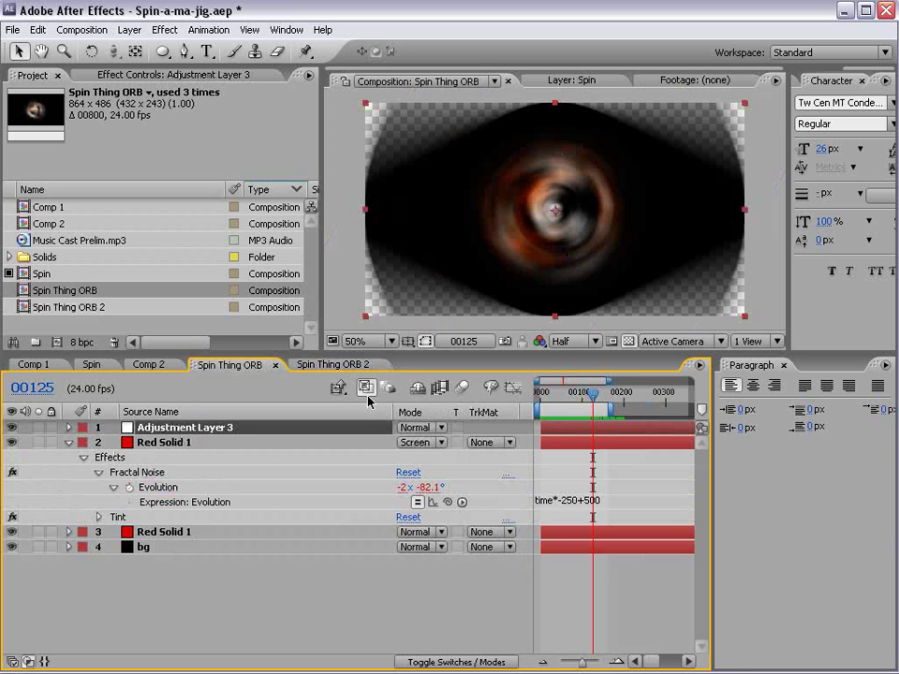
click(629, 341)
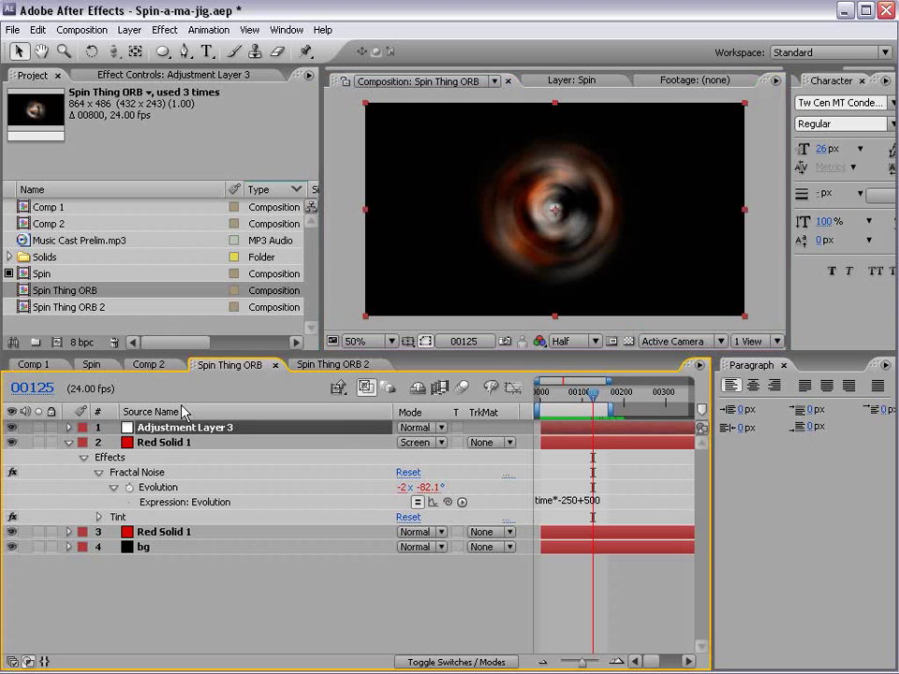
click(165, 30)
mouse_move(195, 175)
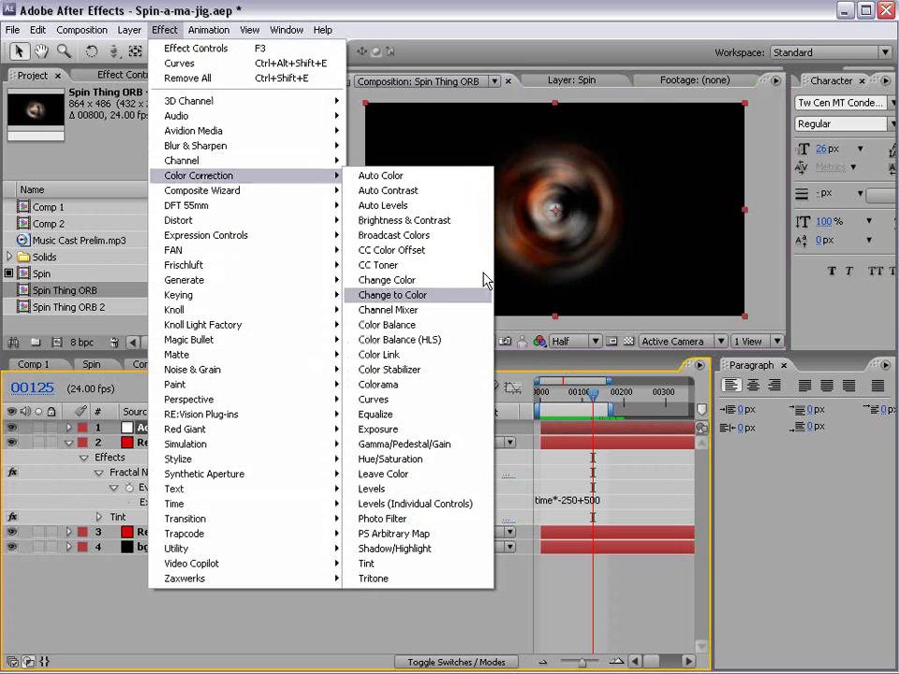
click(404, 399)
Boost the Blue curve, switch to Red, then preview Spin Thing ORB 2 near frame 26.
click(177, 154)
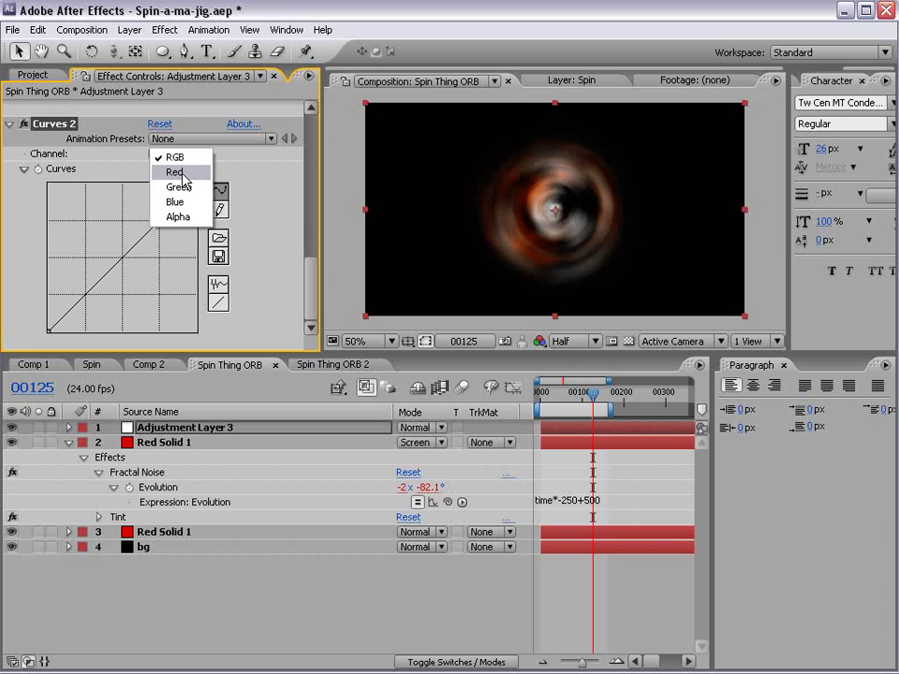
click(175, 202)
mouse_move(131, 249)
mouse_down()
mouse_move(107, 242)
mouse_move(96, 227)
mouse_move(136, 267)
mouse_up()
click(161, 155)
click(171, 158)
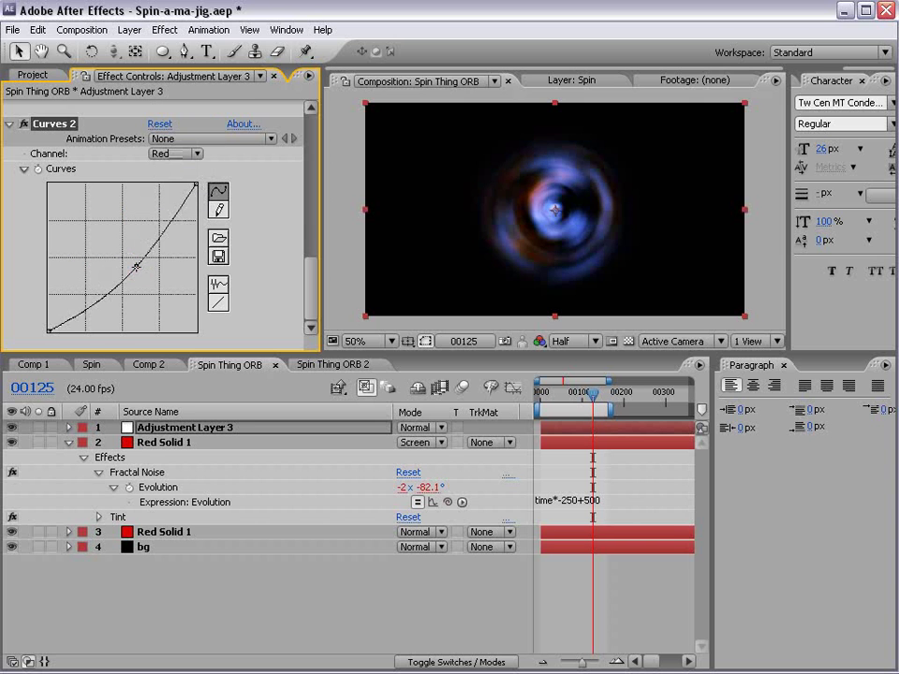
click(322, 366)
drag(540, 398, 565, 399)
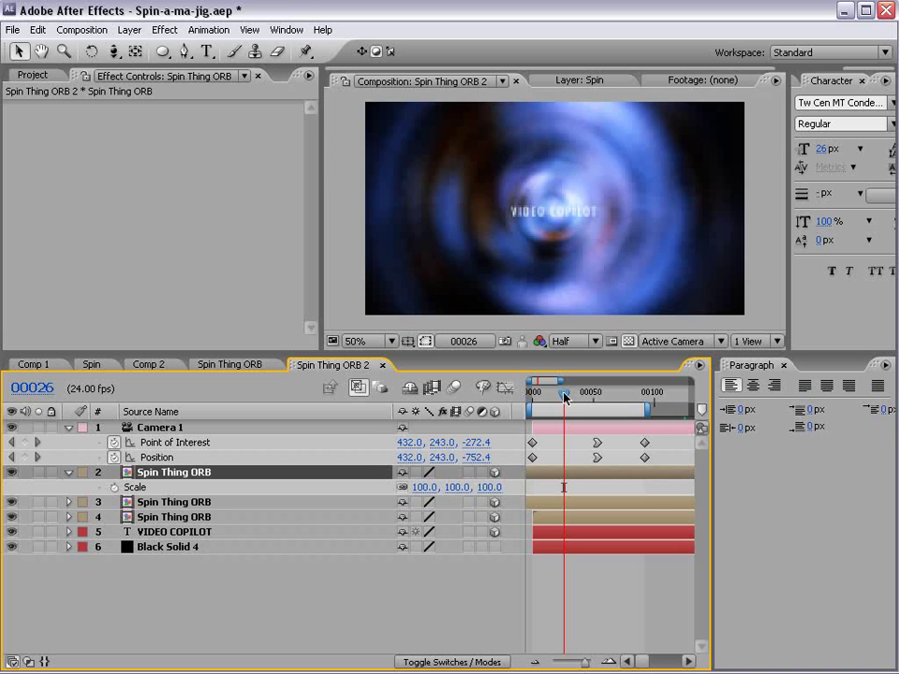
Raise Camera 1's Aperture to 41.1 pixels and Blur Level to 173%, previewing the blur.
key(period)
key(comma)
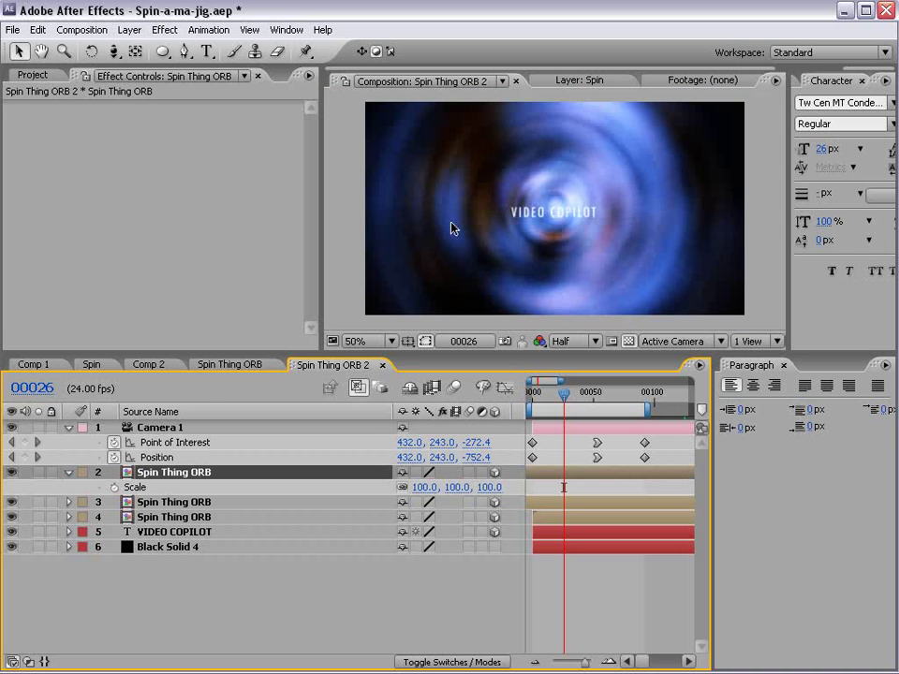
click(156, 429)
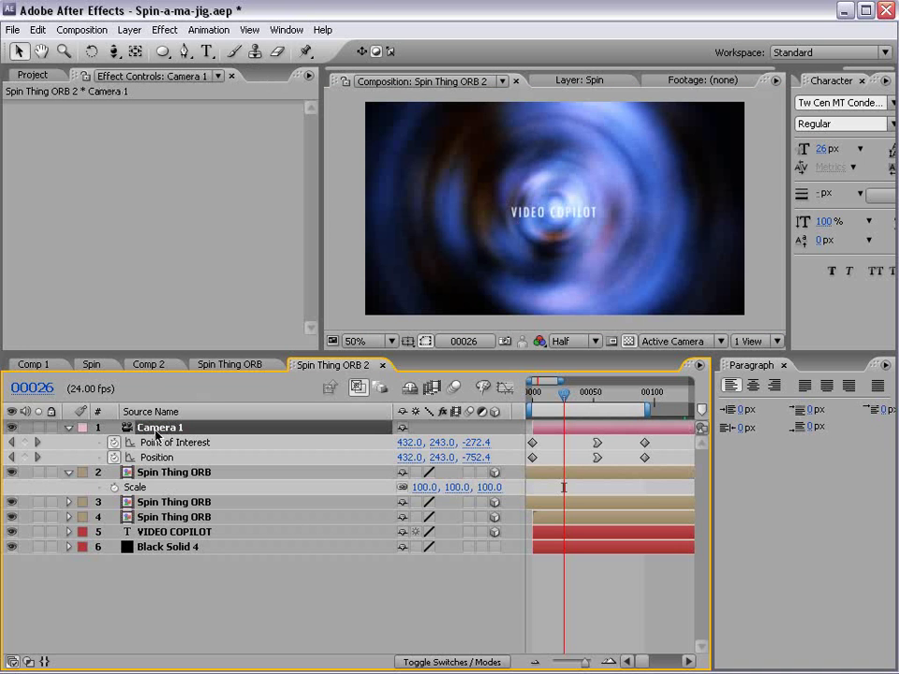
key(a)
key(a)
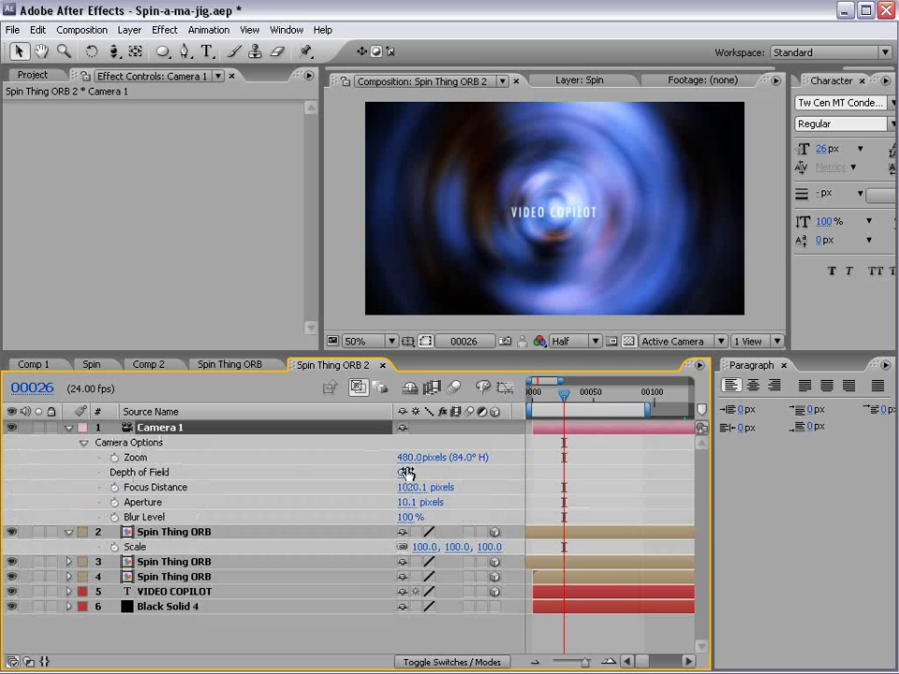
drag(412, 504, 464, 511)
drag(562, 395, 613, 402)
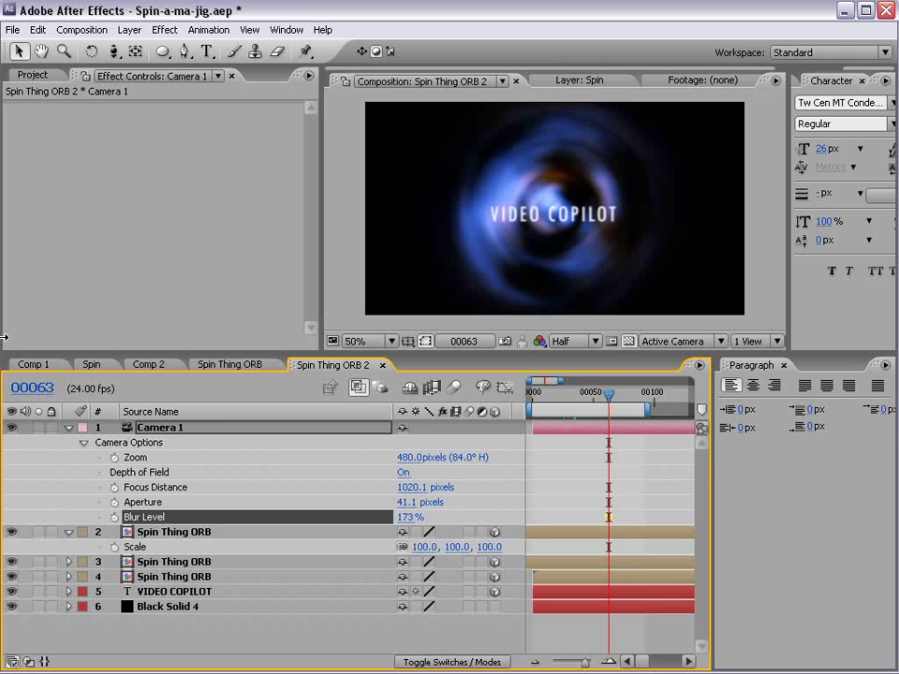
click(28, 365)
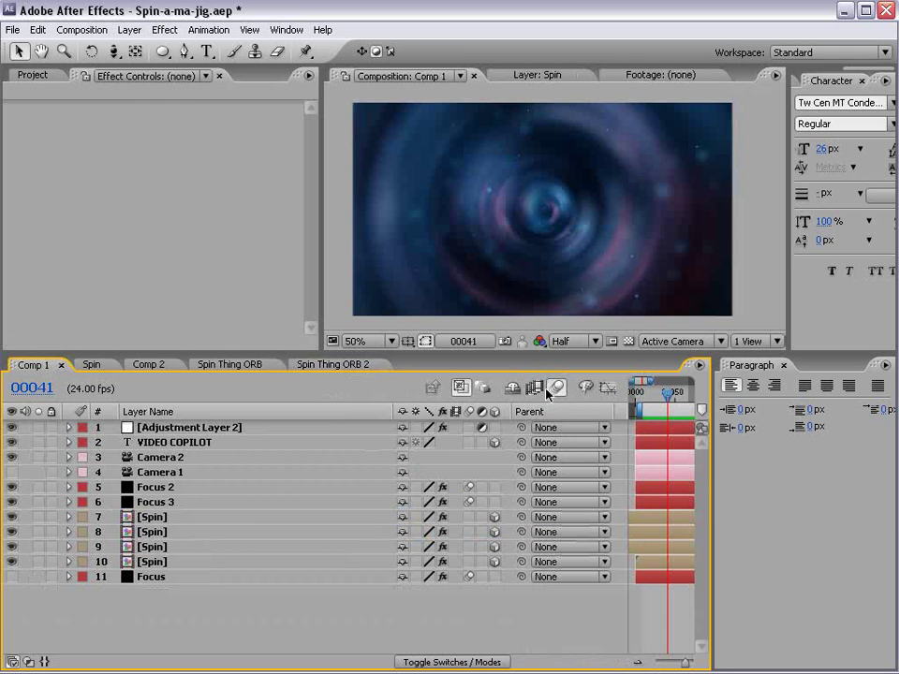
right_click(562, 413)
click(573, 422)
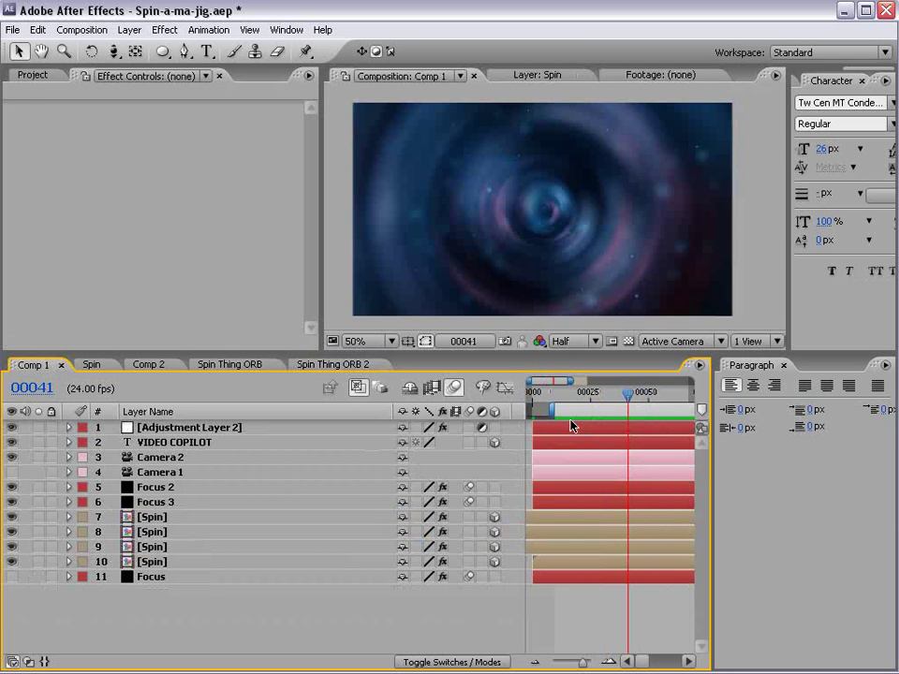
key(minus)
mouse_move(551, 394)
mouse_down()
mouse_move(636, 404)
mouse_move(566, 409)
mouse_move(558, 394)
mouse_move(538, 394)
mouse_move(565, 393)
mouse_up()
click(347, 367)
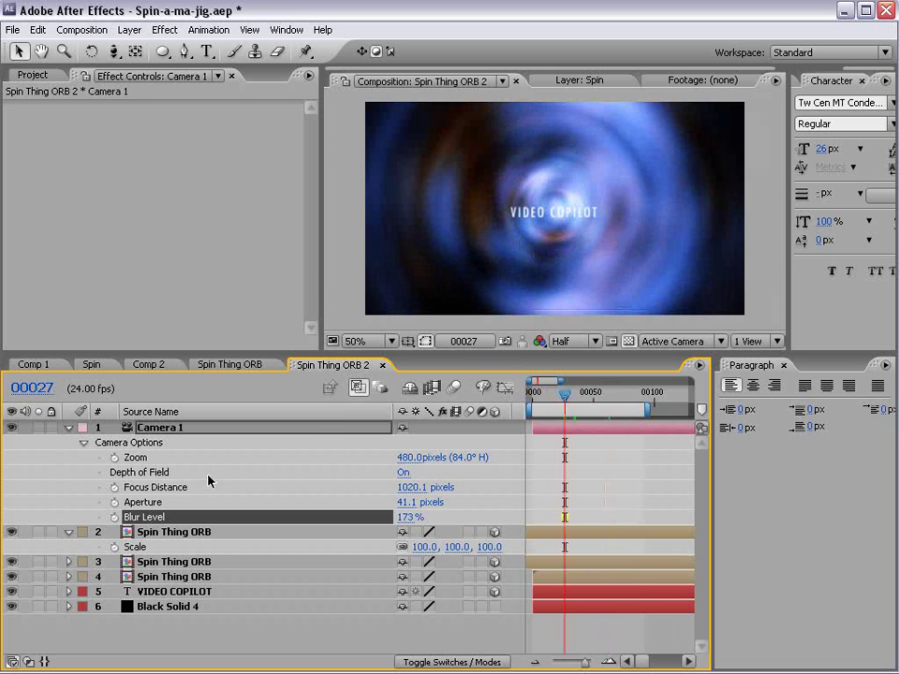
In Spin Thing ORB, darken the Curves shadows and reduce Red Solid 1's Fractal Noise scale to 42.
click(227, 366)
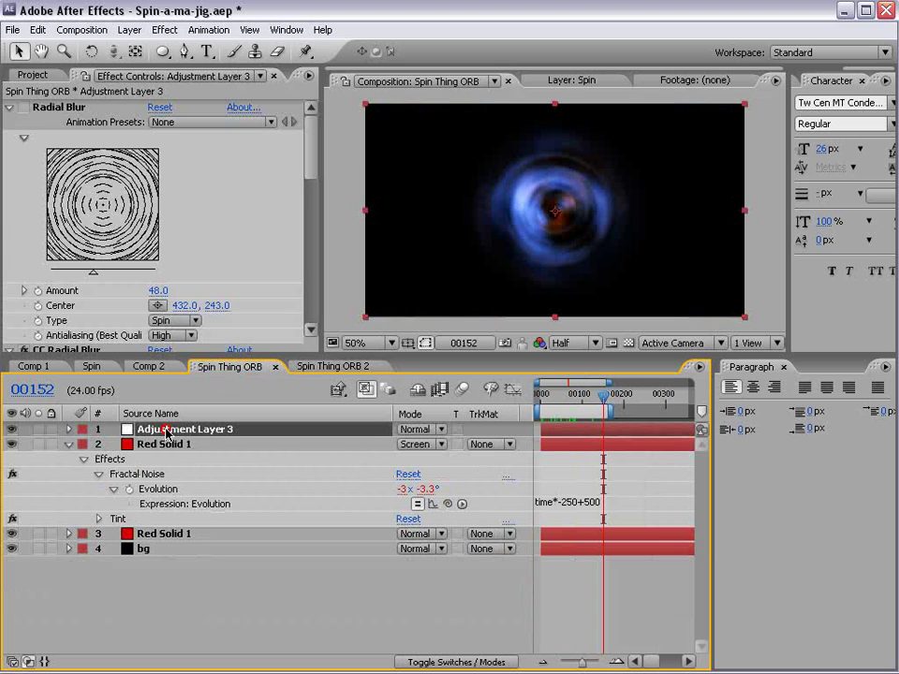
drag(312, 159, 307, 231)
click(86, 298)
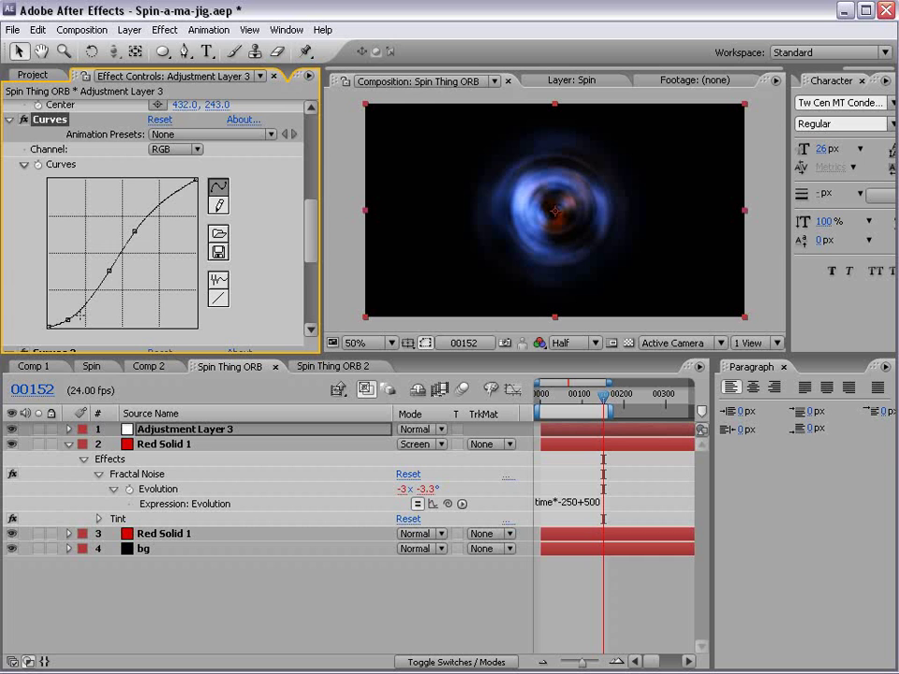
drag(67, 320, 78, 319)
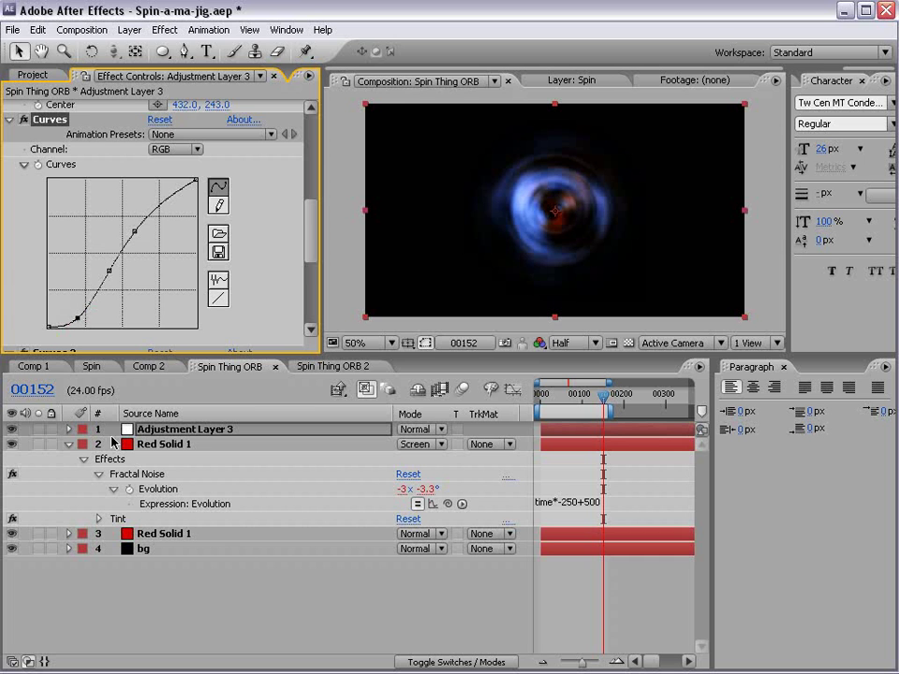
click(166, 534)
drag(167, 271, 136, 280)
Raise Adjustment Layer 3's CC Radial Blur Amount to 99 and check it in Spin Thing ORB 2 at frame 62.
click(163, 429)
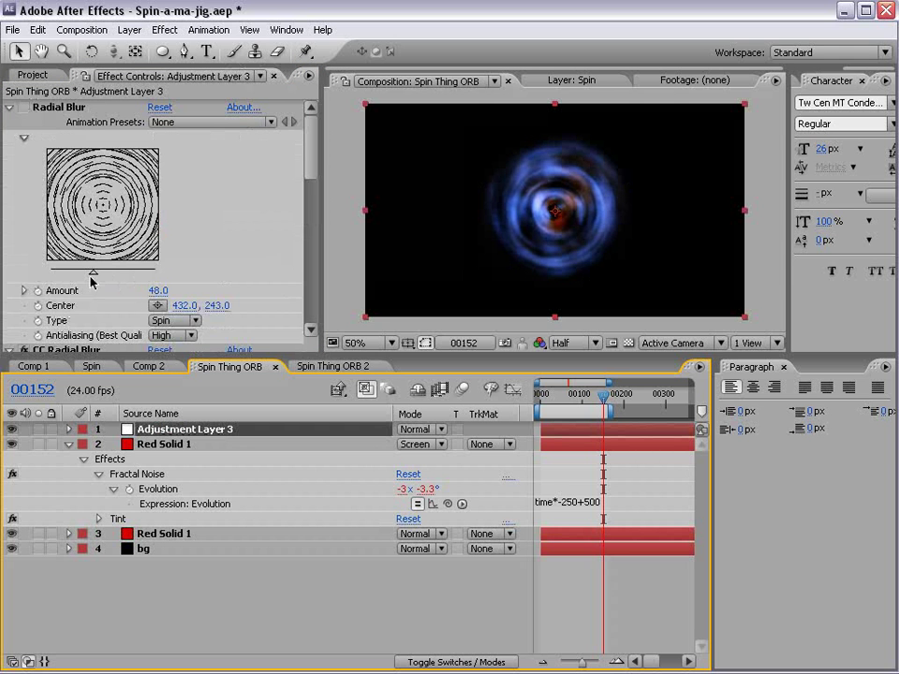
drag(311, 156, 309, 211)
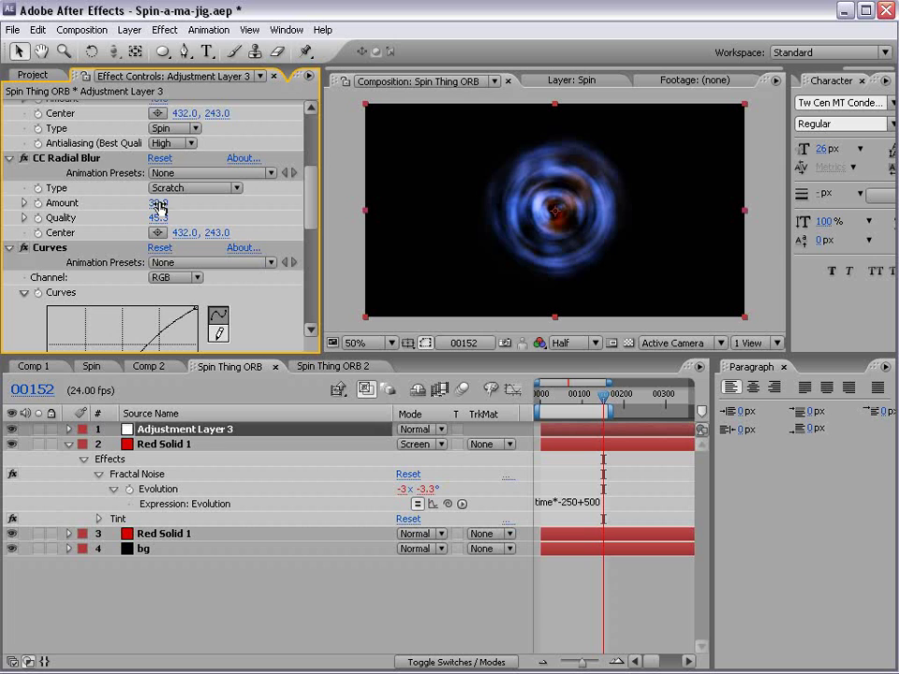
drag(162, 202, 214, 192)
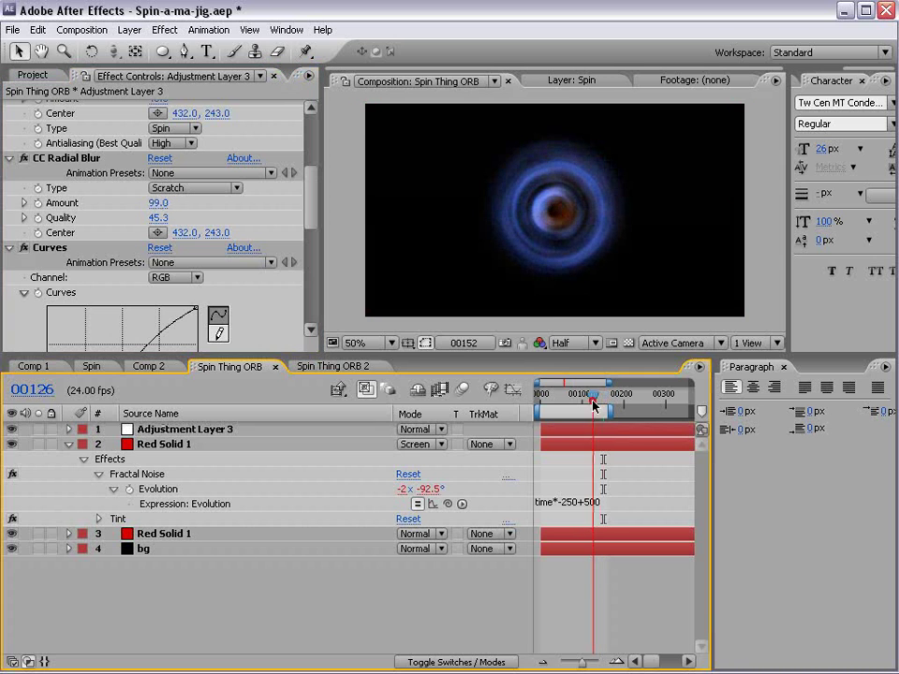
drag(602, 393, 571, 398)
scroll(565, 192, up, 1)
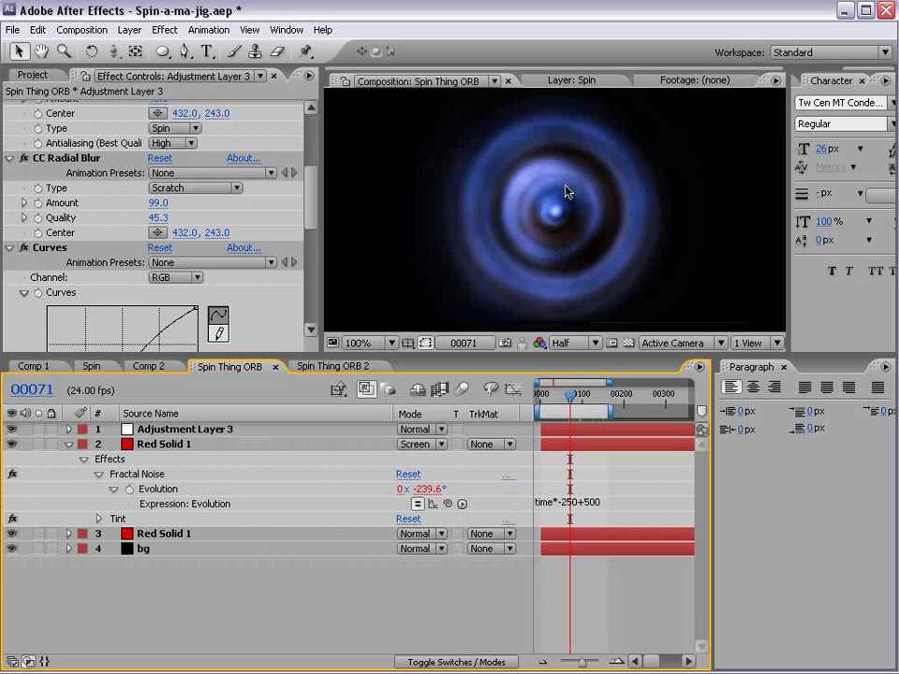
click(315, 368)
click(565, 401)
drag(565, 401, 608, 406)
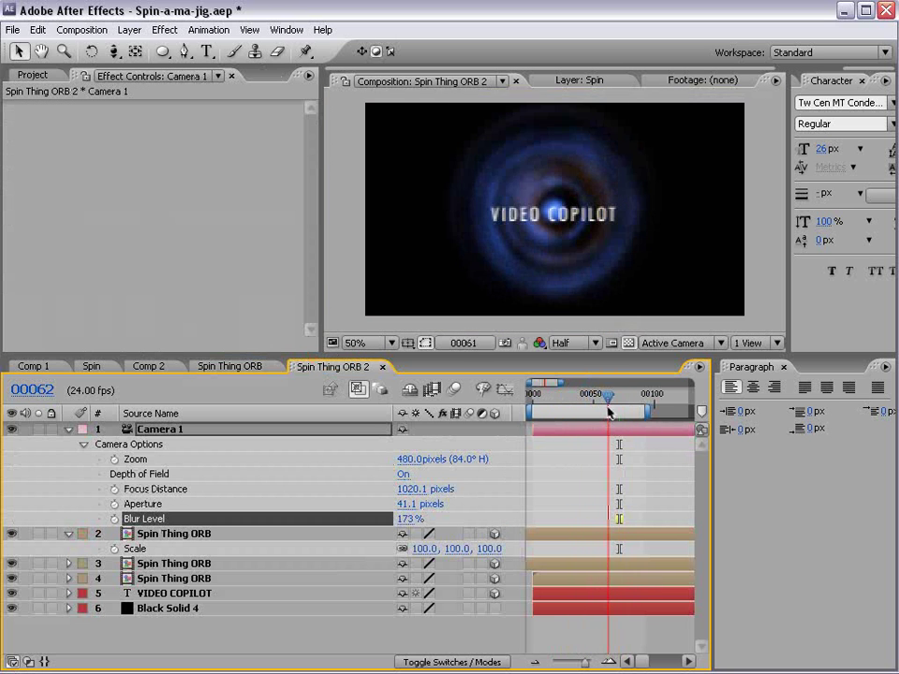
Return to Spin Thing ORB 2 at frame 66 and switch Camera 1's Depth of Field off.
click(142, 366)
click(94, 366)
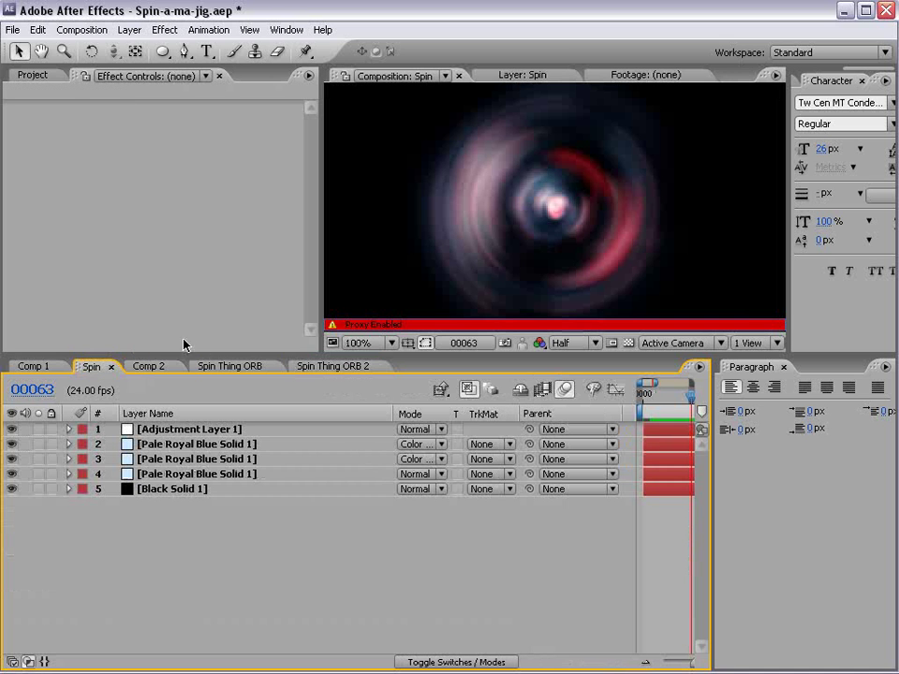
click(323, 367)
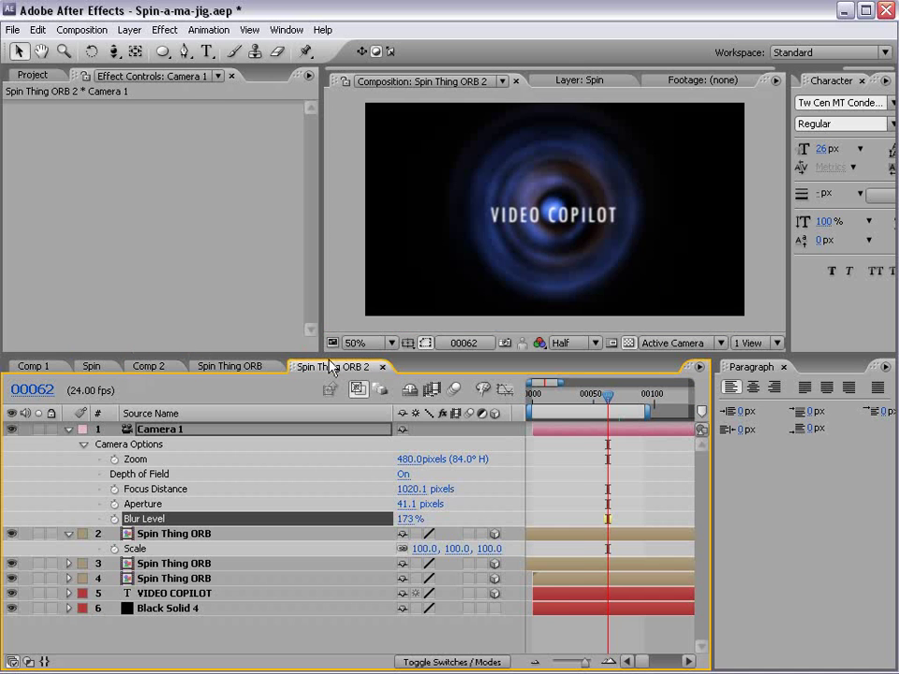
click(572, 475)
click(611, 408)
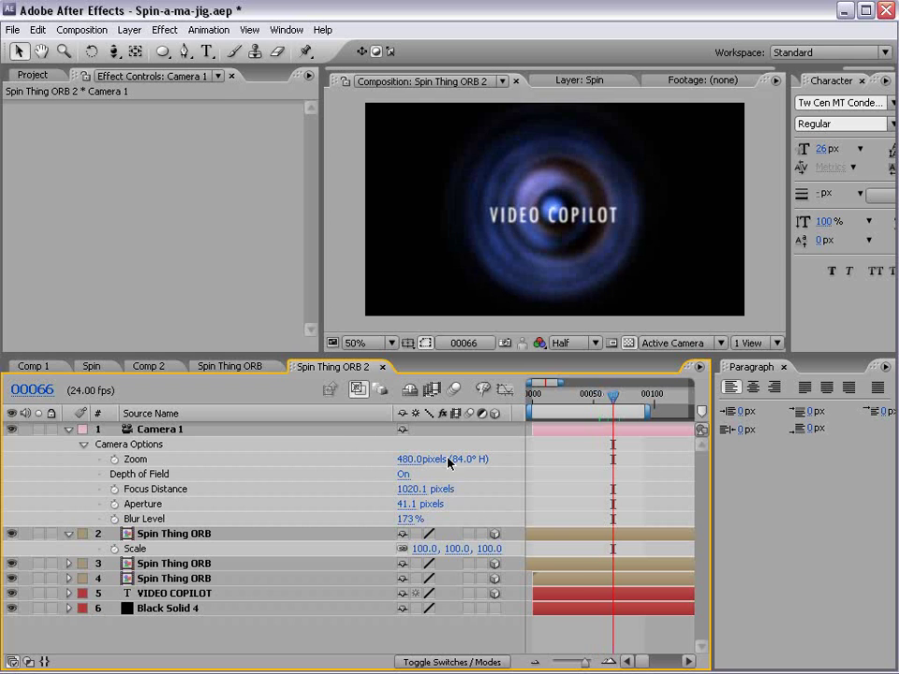
click(402, 475)
Duplicate a Spin Thing ORB layer and place the two orbs left and right of the title.
click(167, 580)
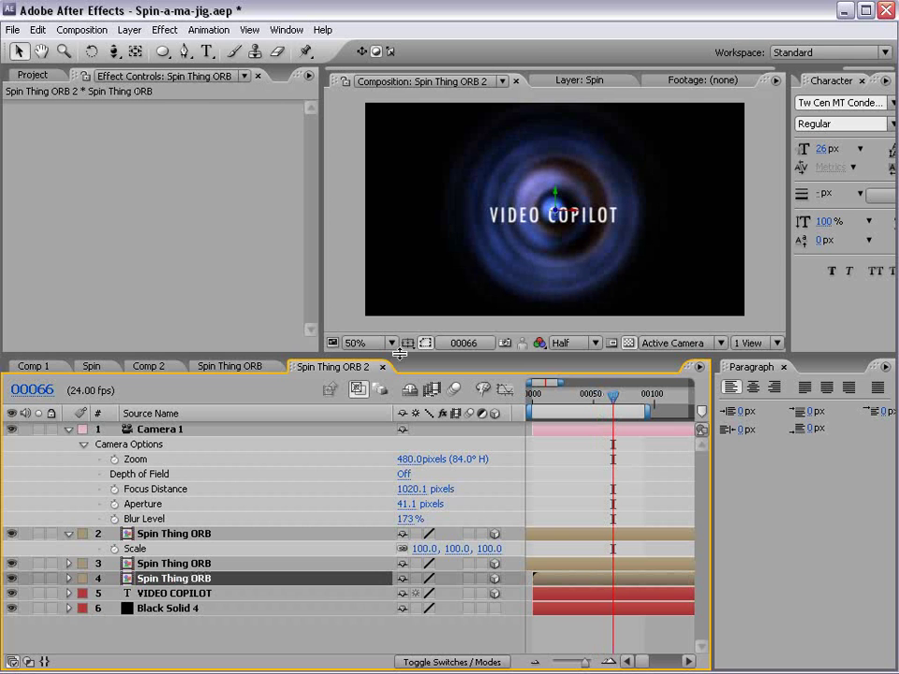
key(ctrl+d)
drag(511, 281, 581, 297)
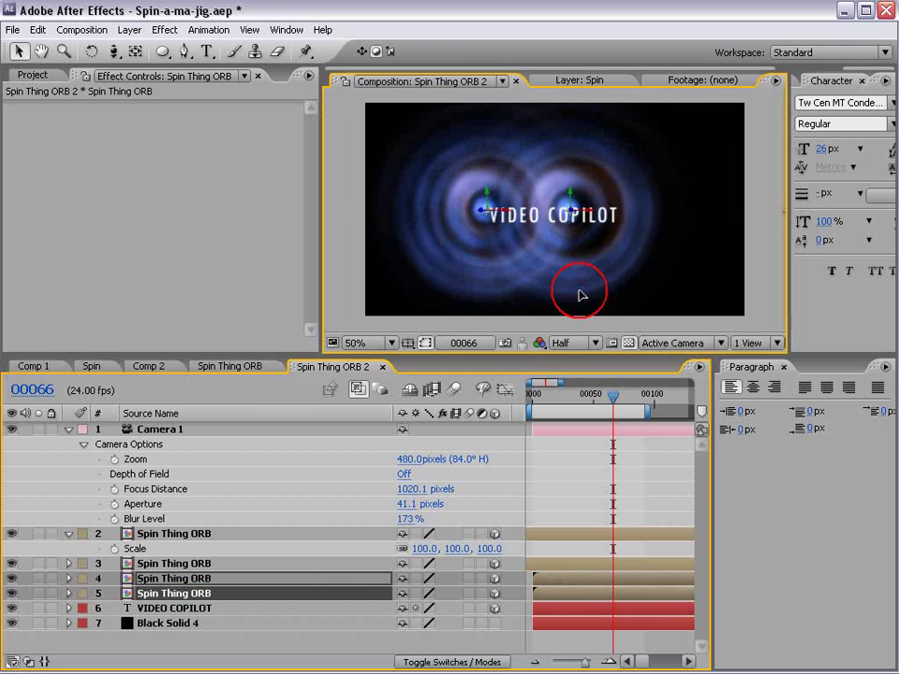
click(618, 465)
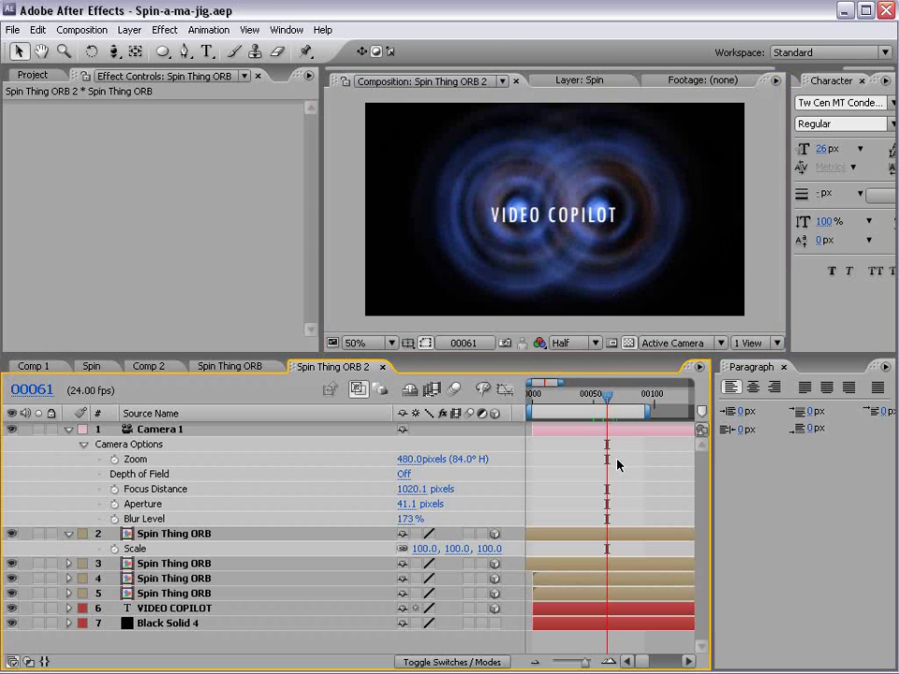